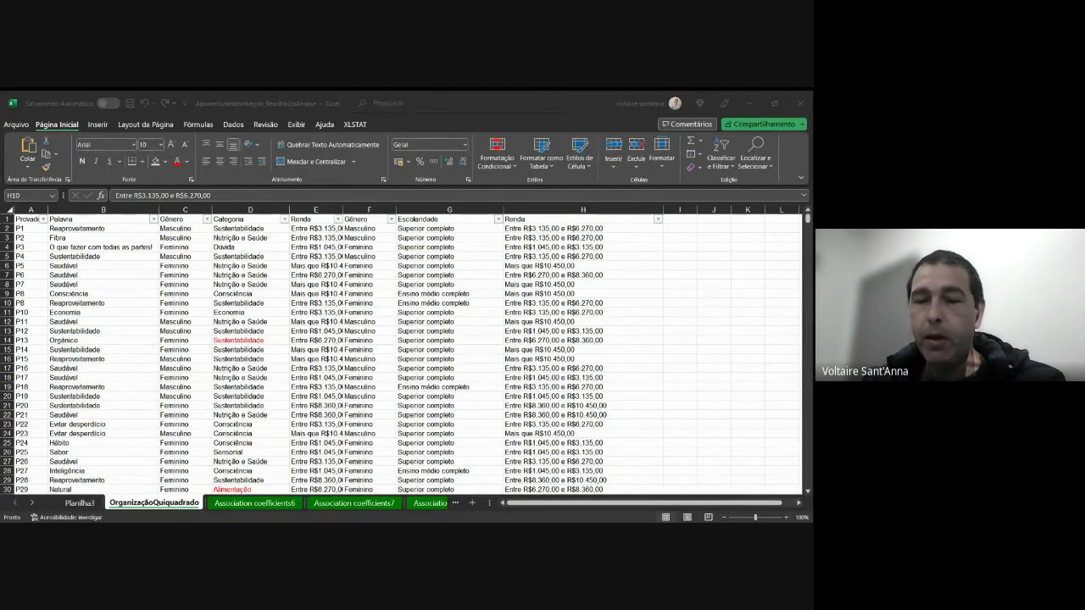
- Compare the words with their assigned categories for the first respondents, P1 to P7, in the OrganizaçãoQuiquadrado sheet
key(alt+Tab)
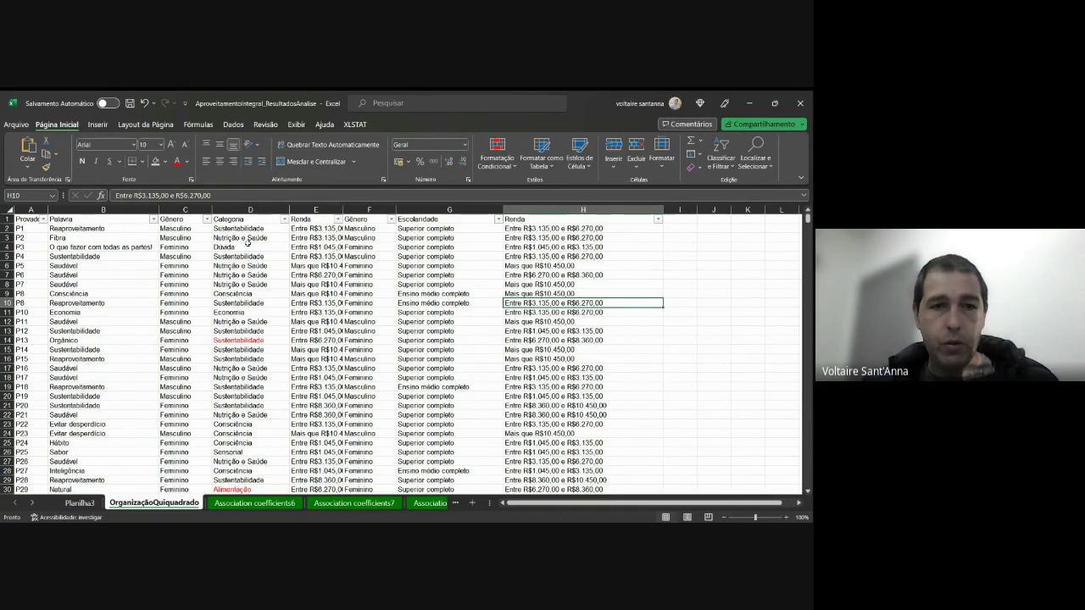
click(95, 228)
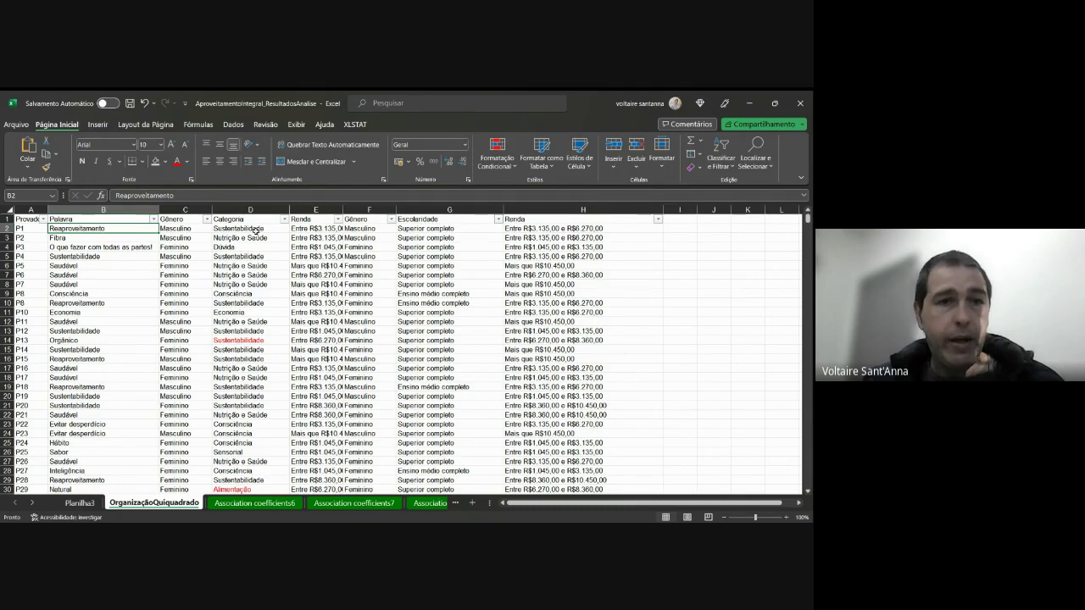
click(255, 230)
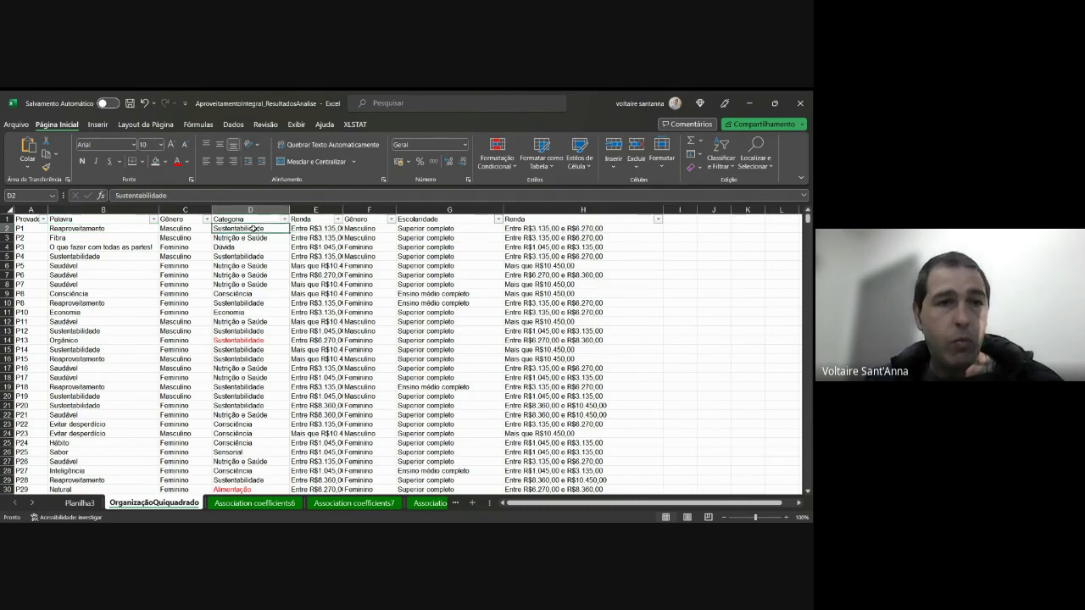
click(59, 238)
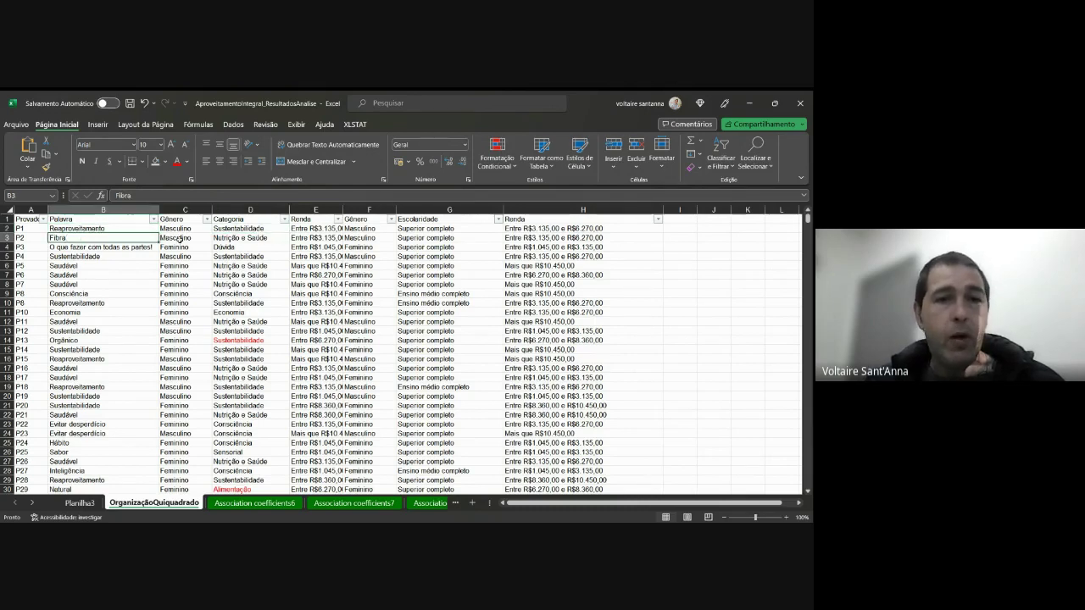
click(245, 241)
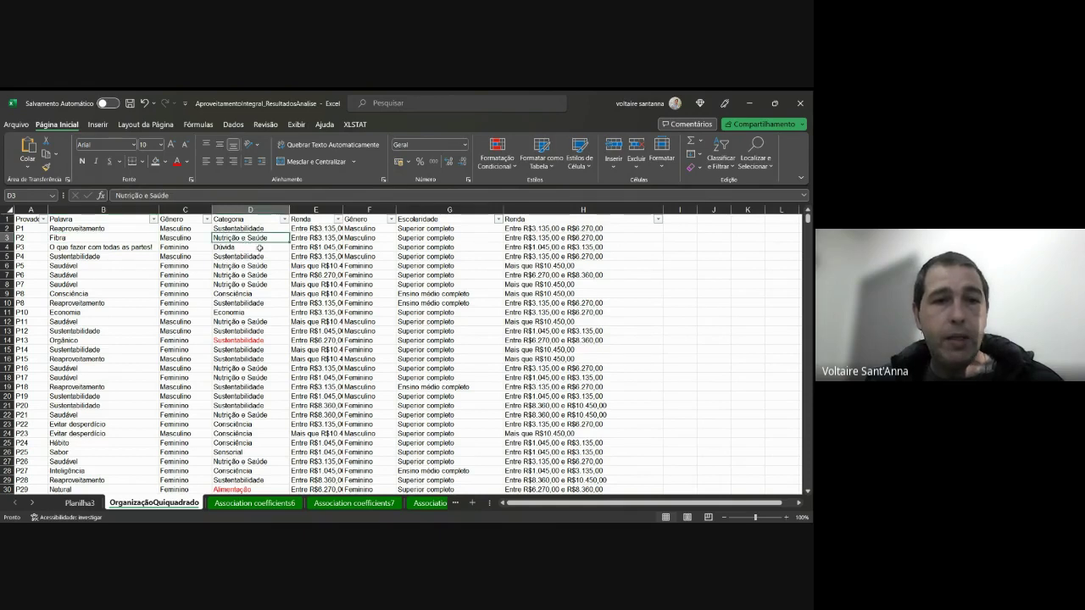
click(90, 249)
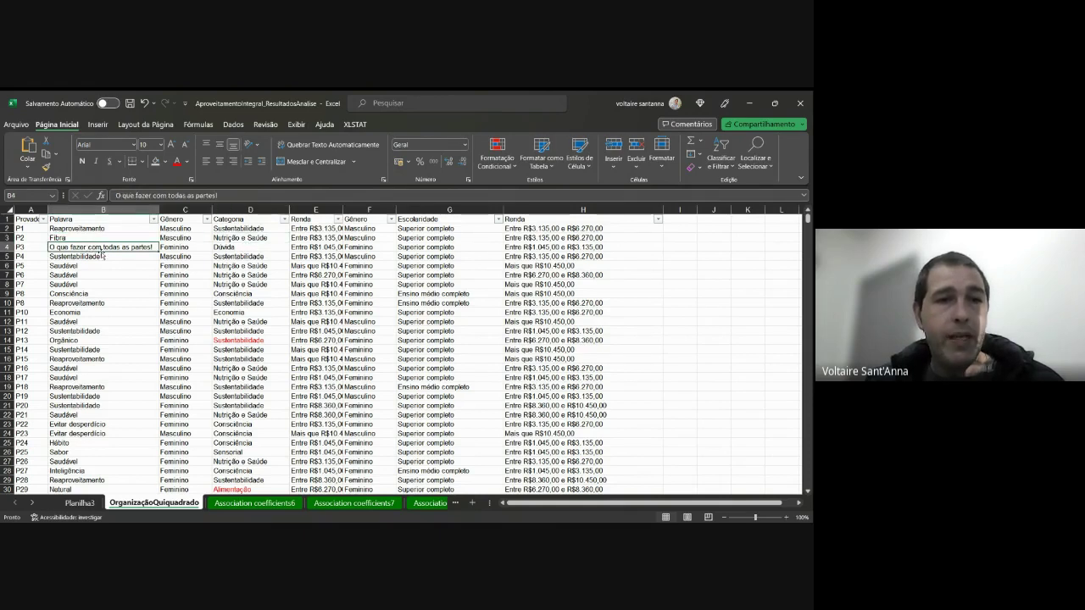
click(234, 249)
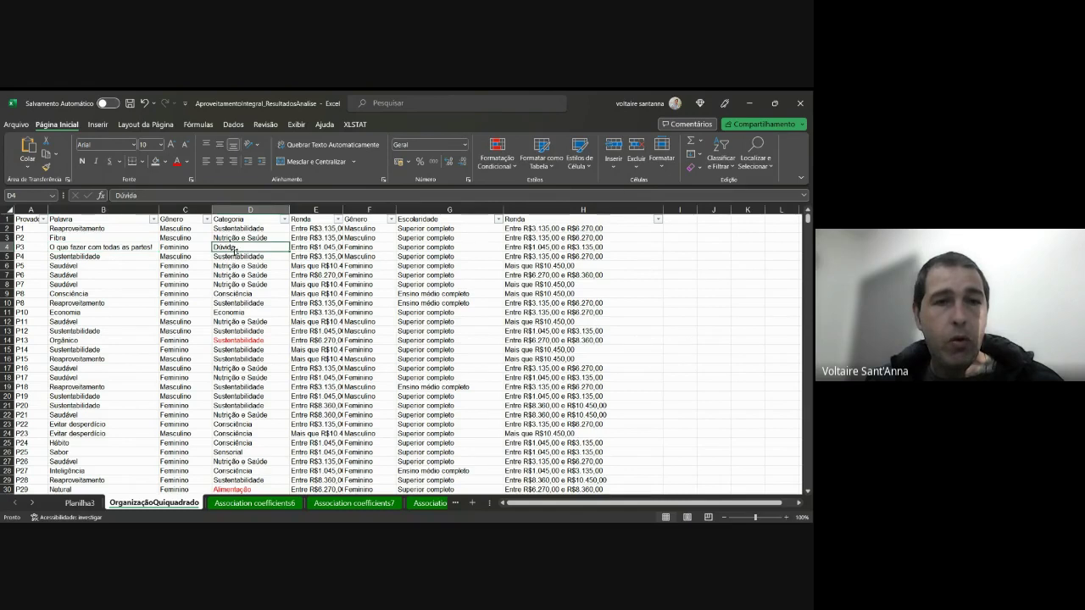
click(95, 257)
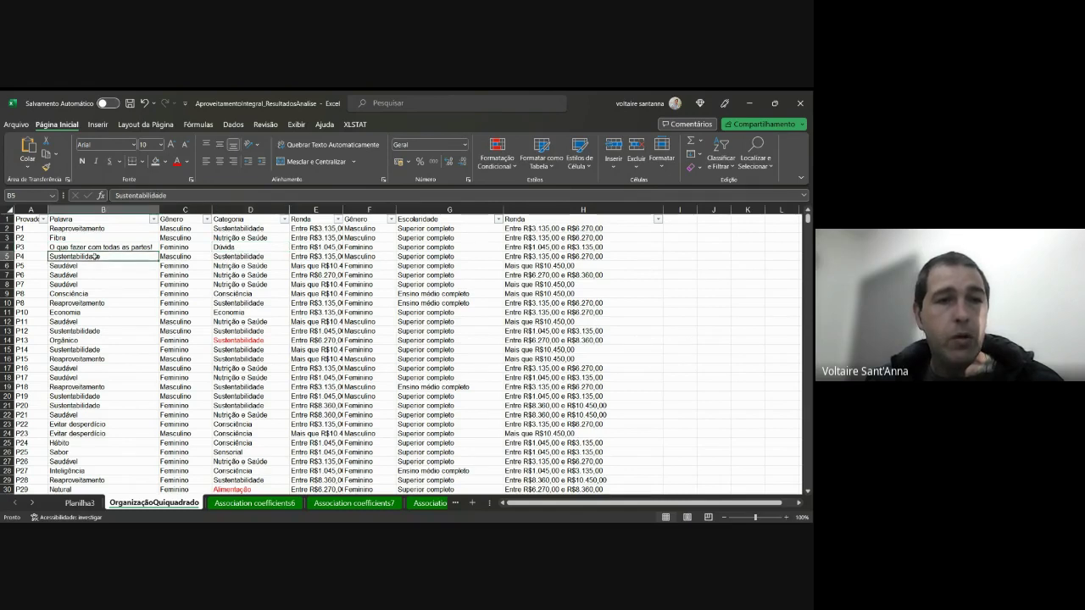
click(243, 256)
click(99, 257)
click(93, 274)
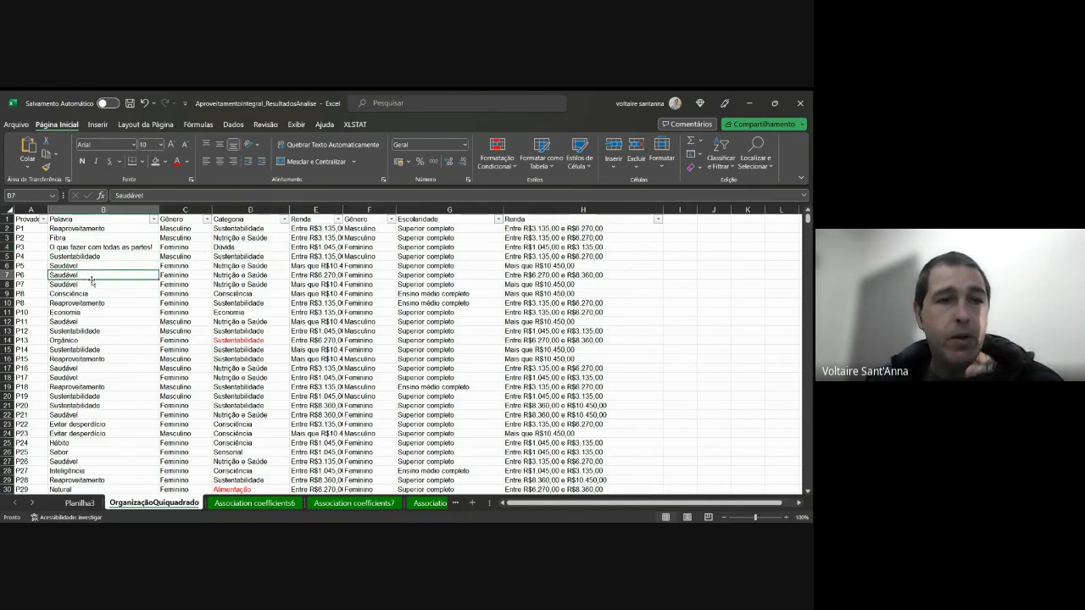
click(89, 285)
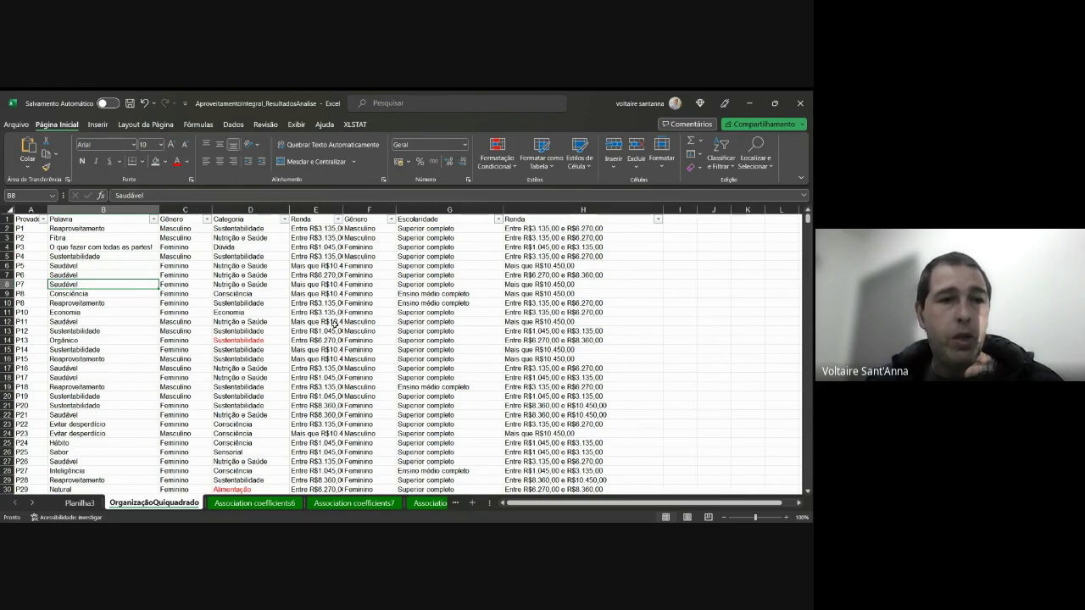
scroll(57, 281, down, 4)
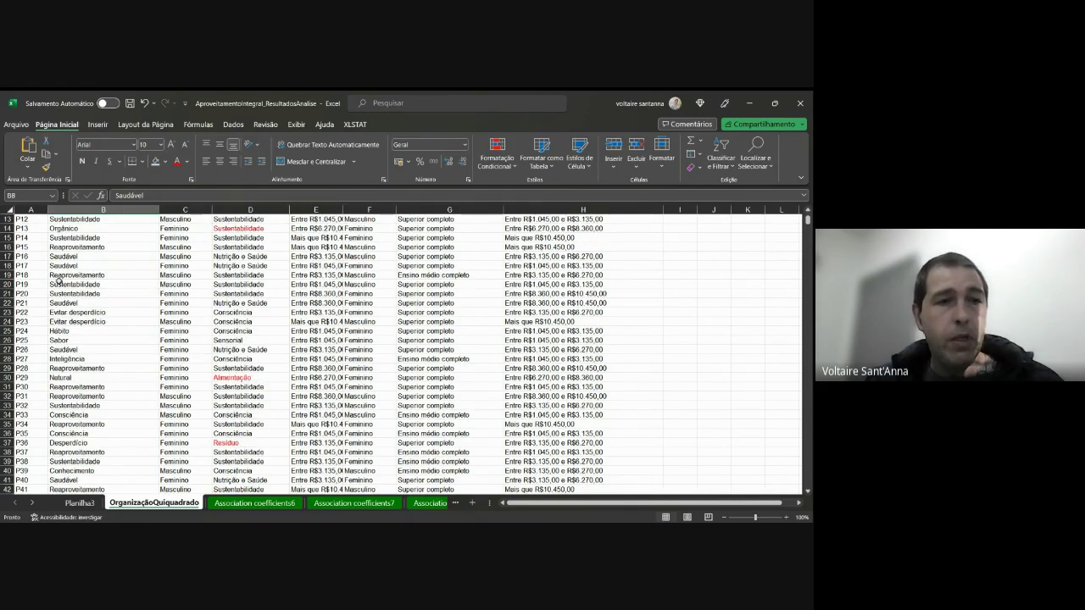
scroll(57, 281, up, 4)
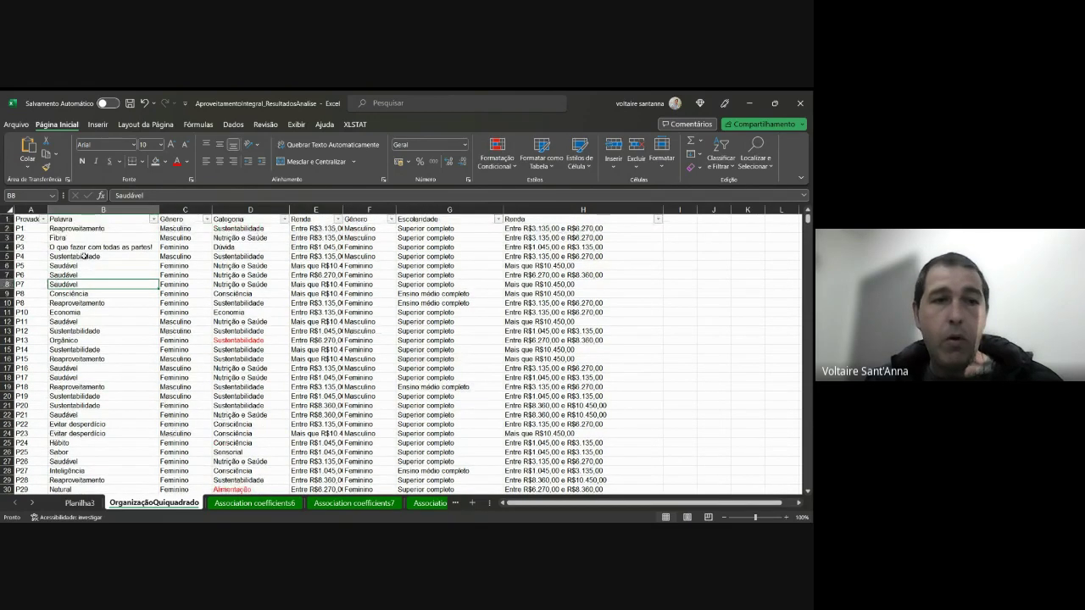
- Examine the rest of the word list and its categories, including each block where the respondents restart at P1, and return to the first row
scroll(99, 247, down, 19)
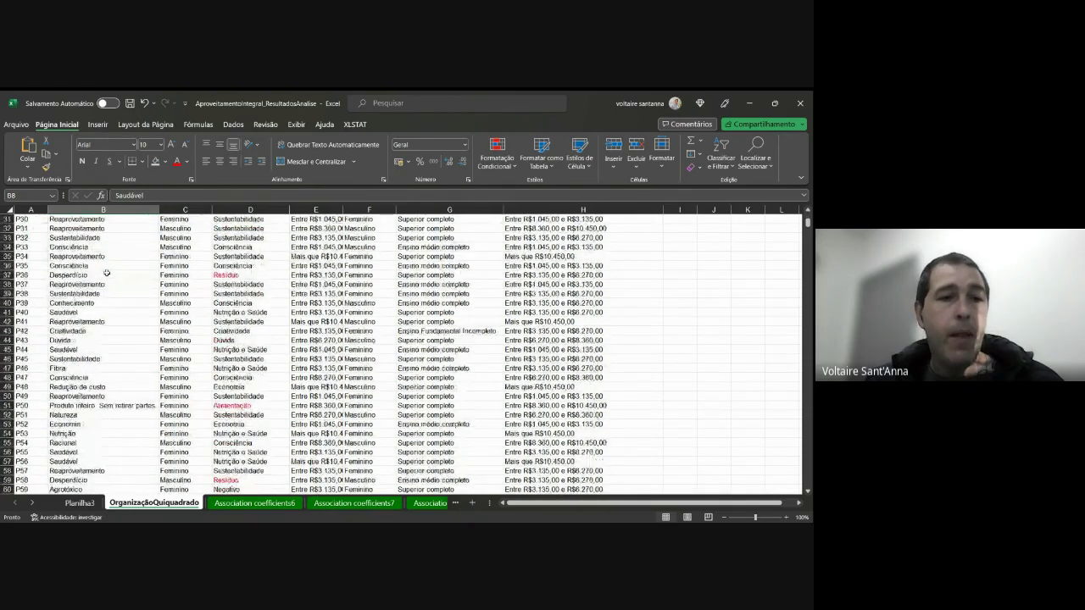
scroll(108, 289, down, 20)
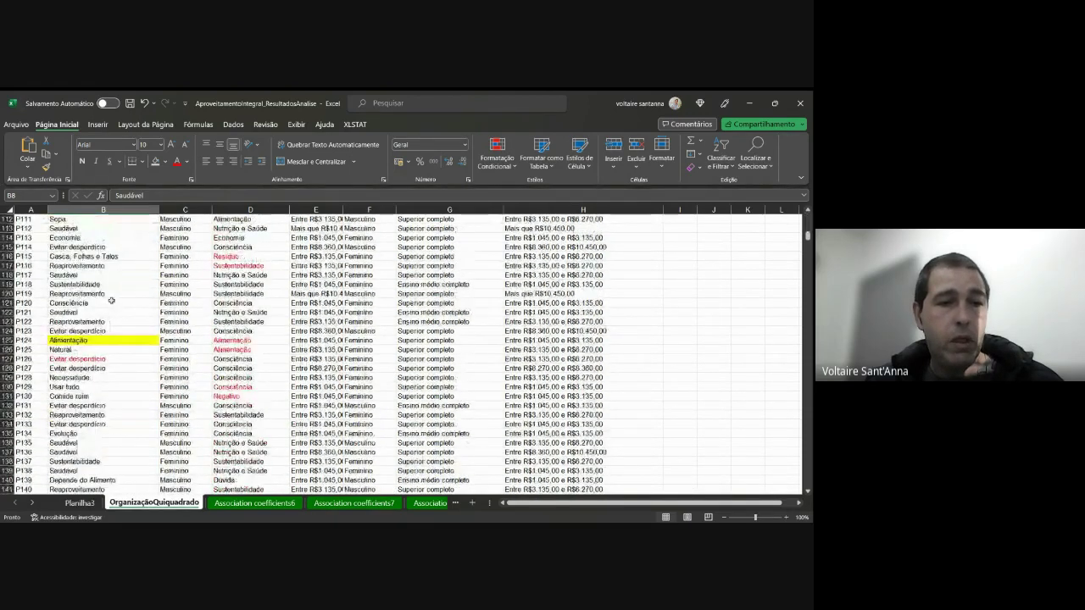
scroll(117, 305, down, 20)
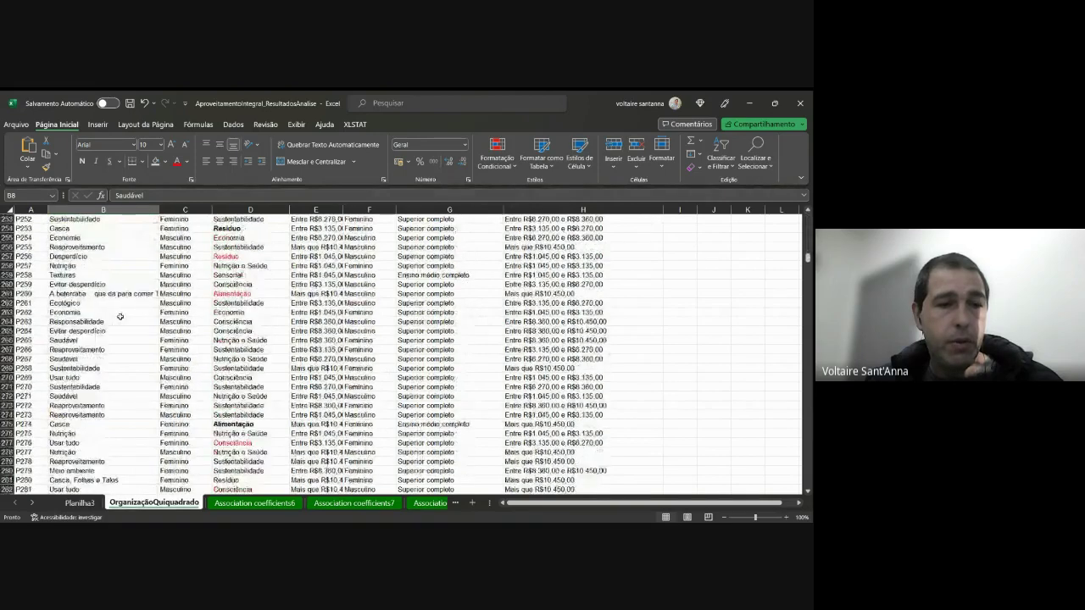
scroll(120, 320, down, 20)
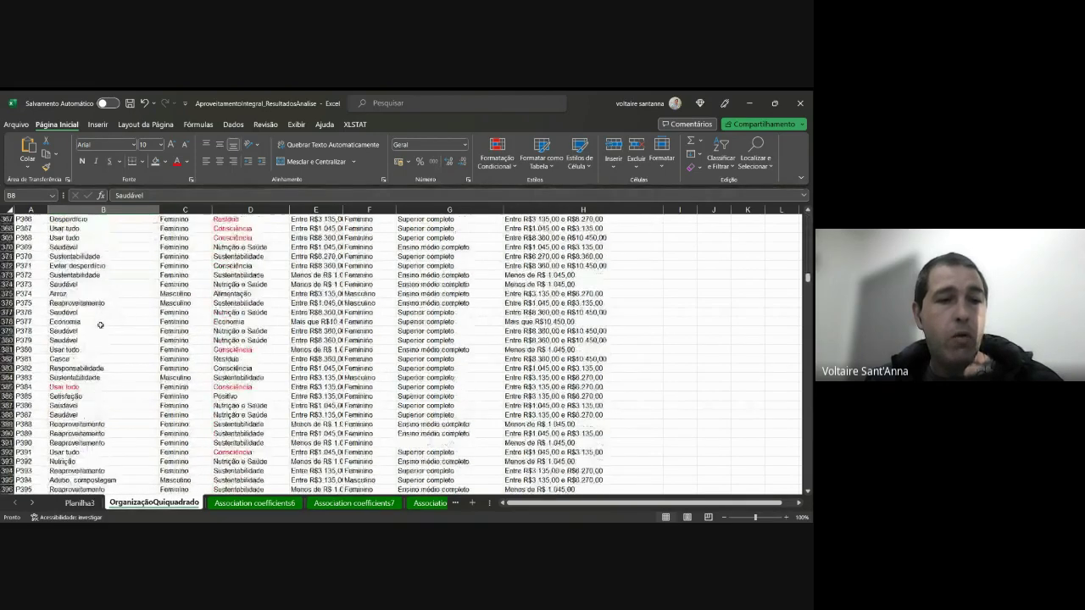
scroll(105, 328, down, 20)
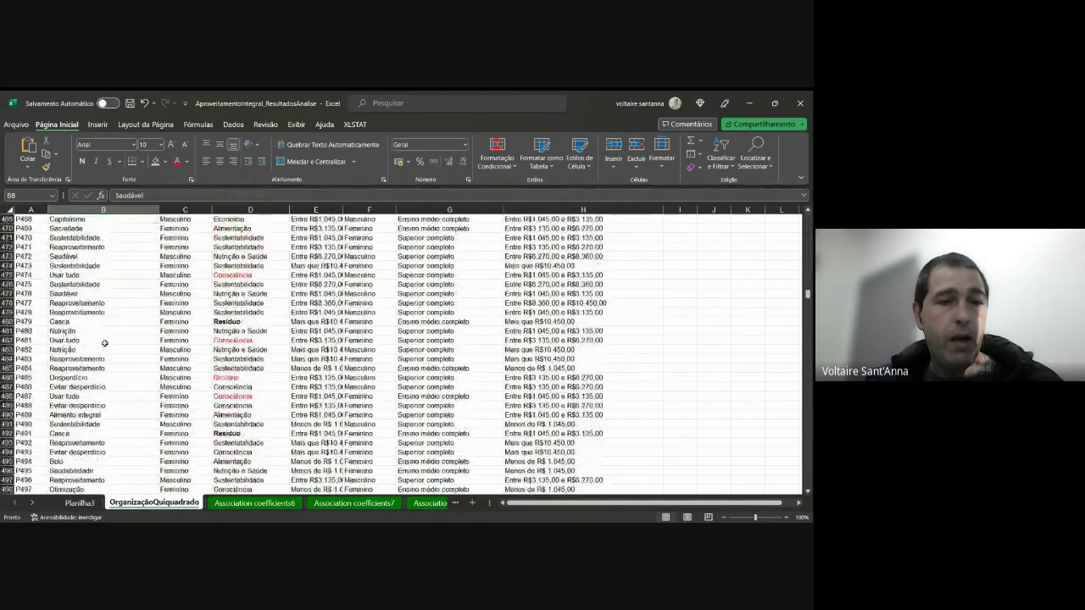
scroll(104, 345, down, 10)
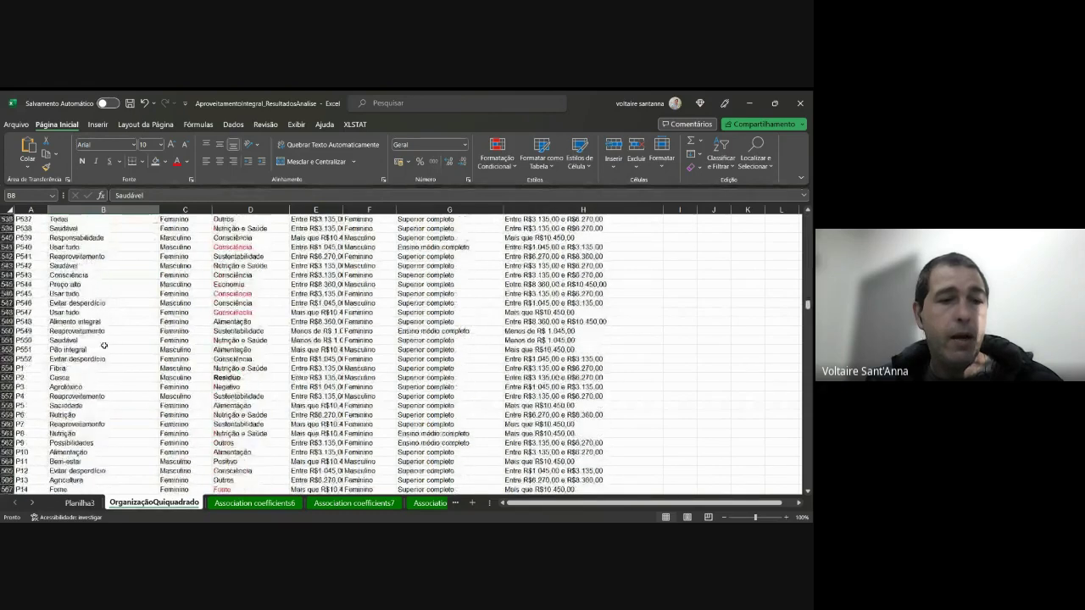
click(78, 370)
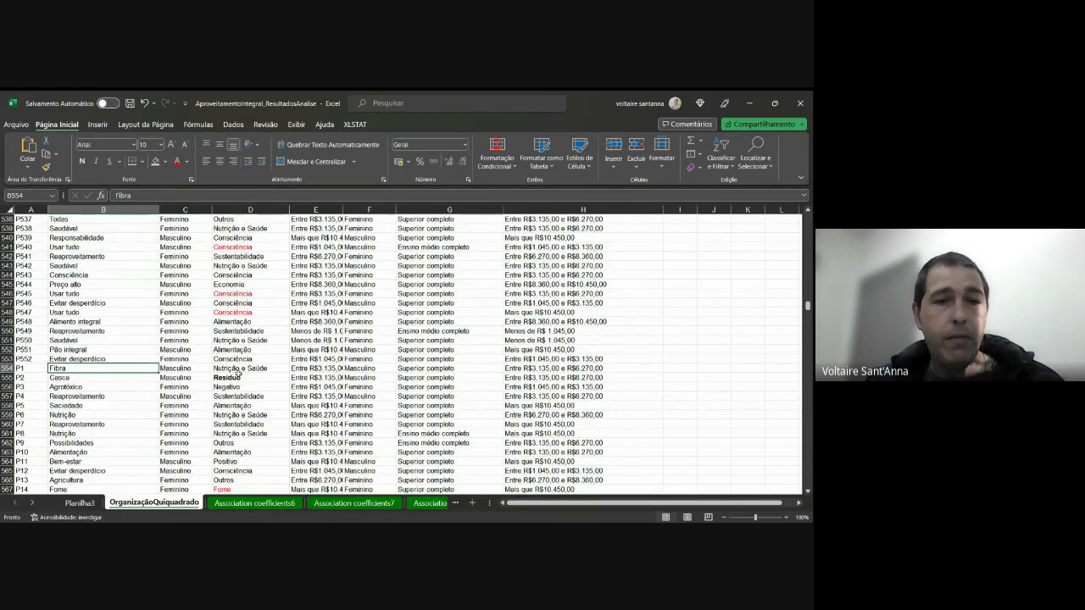
click(241, 369)
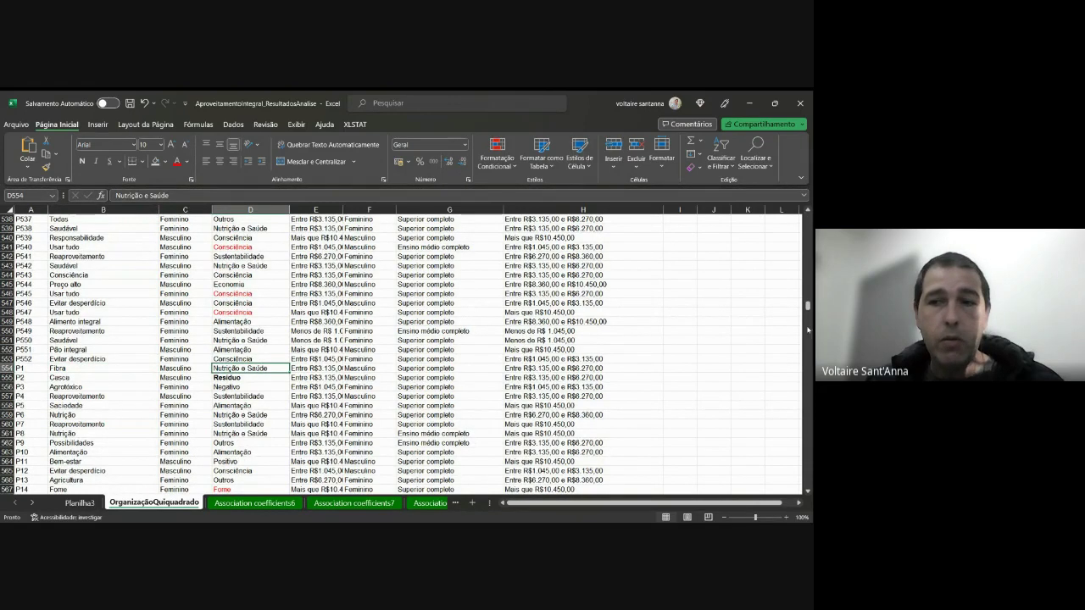
drag(807, 304, 800, 395)
click(85, 320)
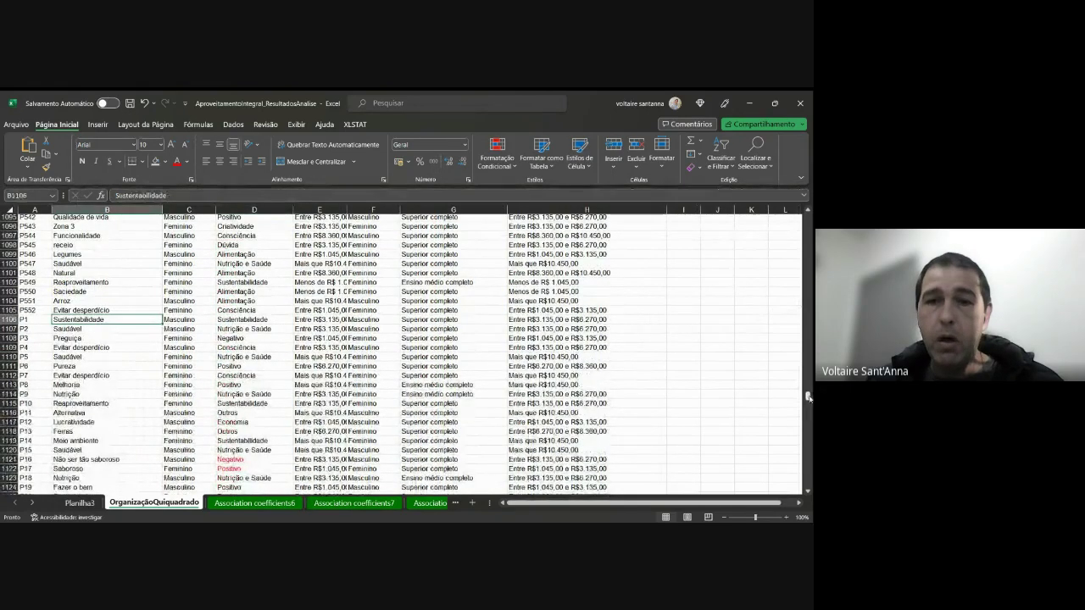
drag(807, 396, 807, 219)
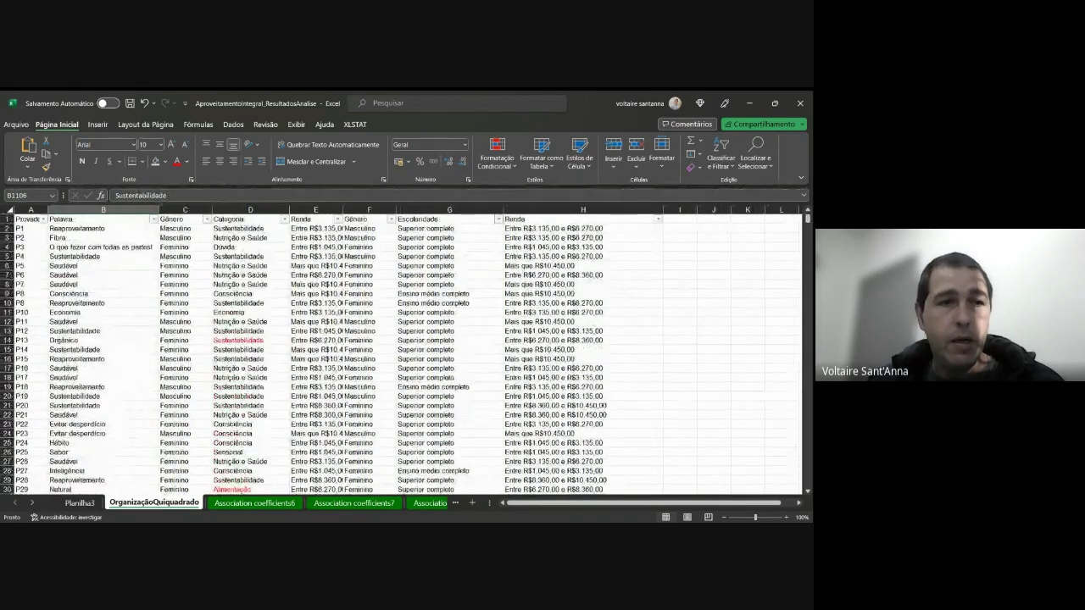
- Create a pivot table on a new sheet from columns A to H of the response data
click(108, 229)
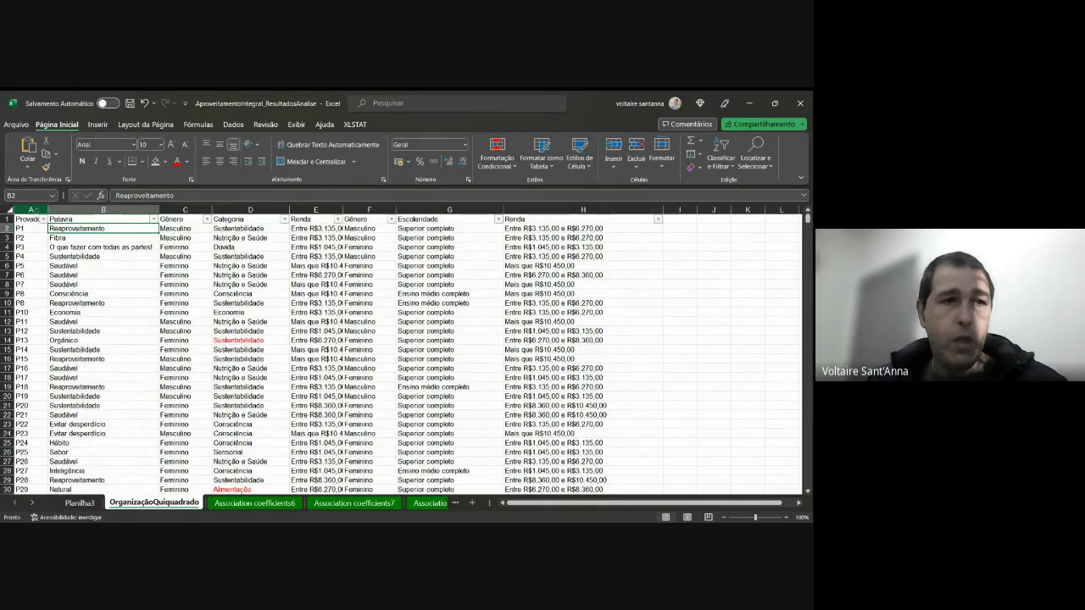
drag(32, 209, 544, 213)
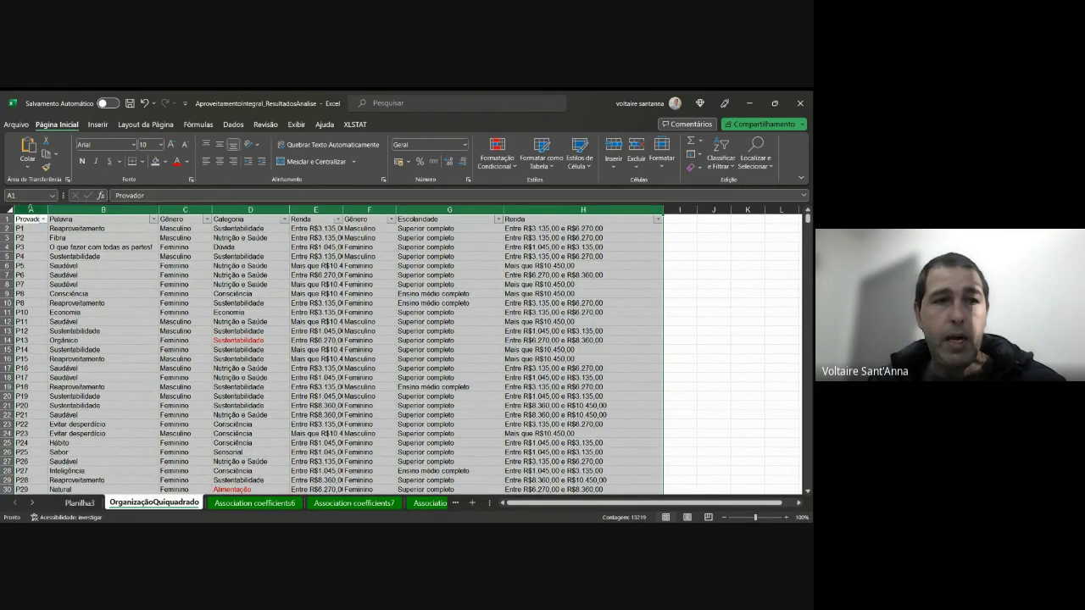
drag(31, 209, 578, 217)
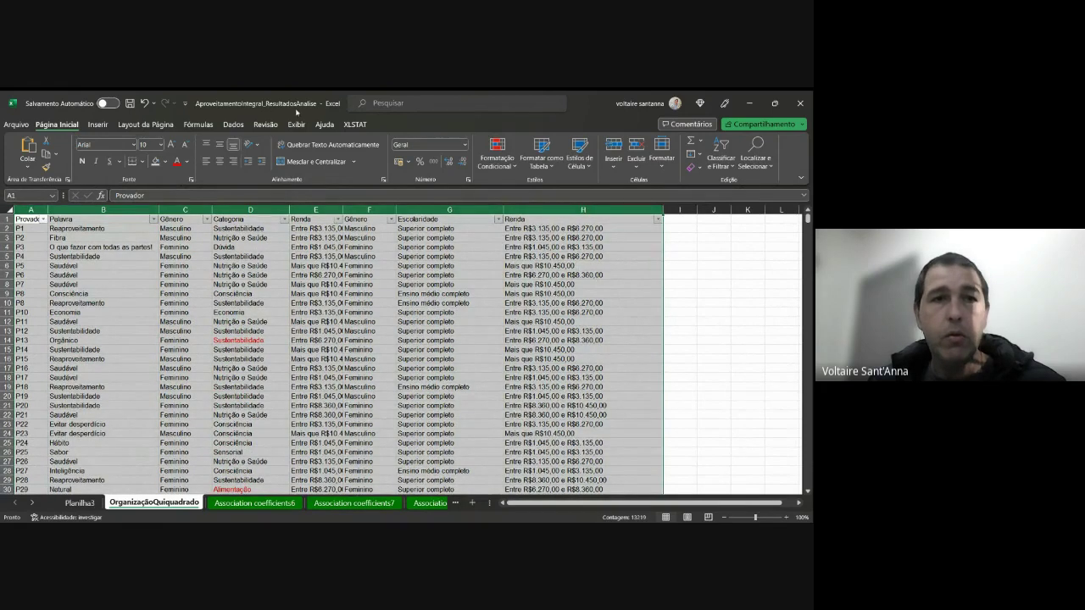
click(98, 125)
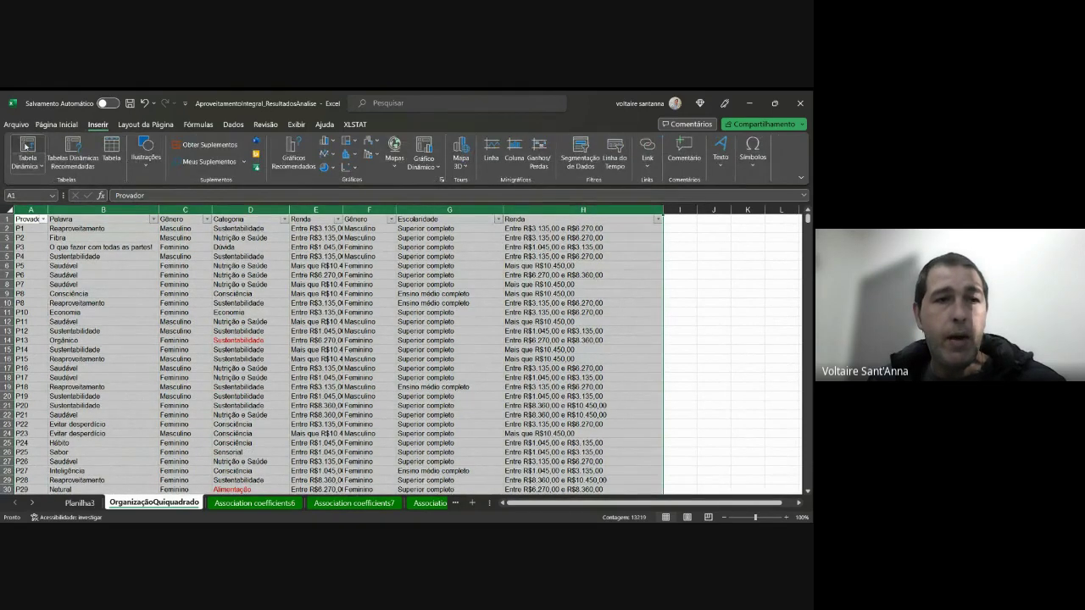
click(25, 147)
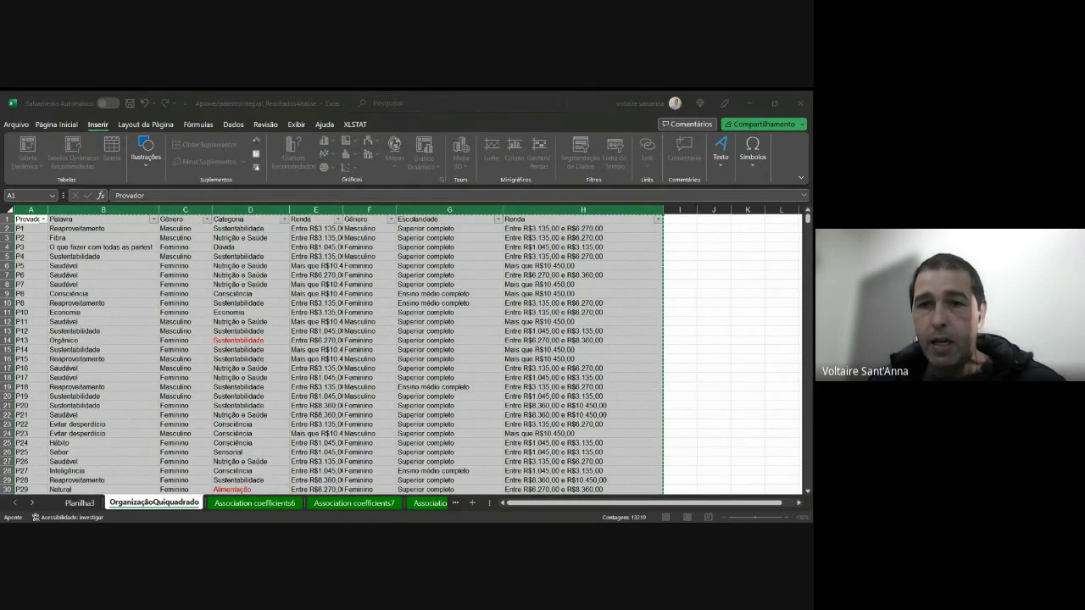
key(Return)
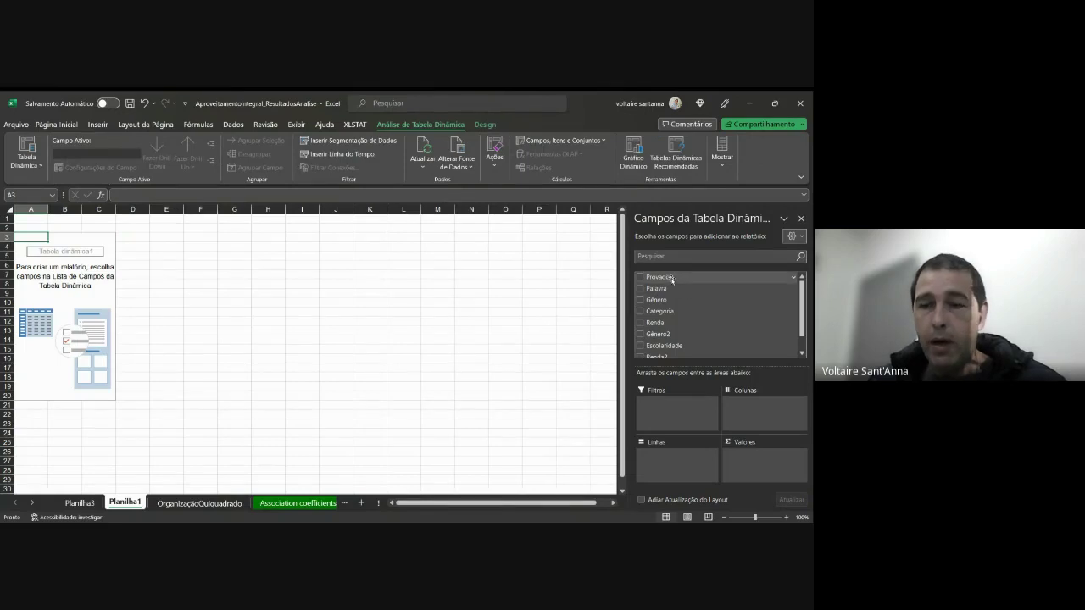
- Lay out the pivot table with the count of Provador as values, Categoria as rows and Gênero as columns
drag(671, 280, 749, 462)
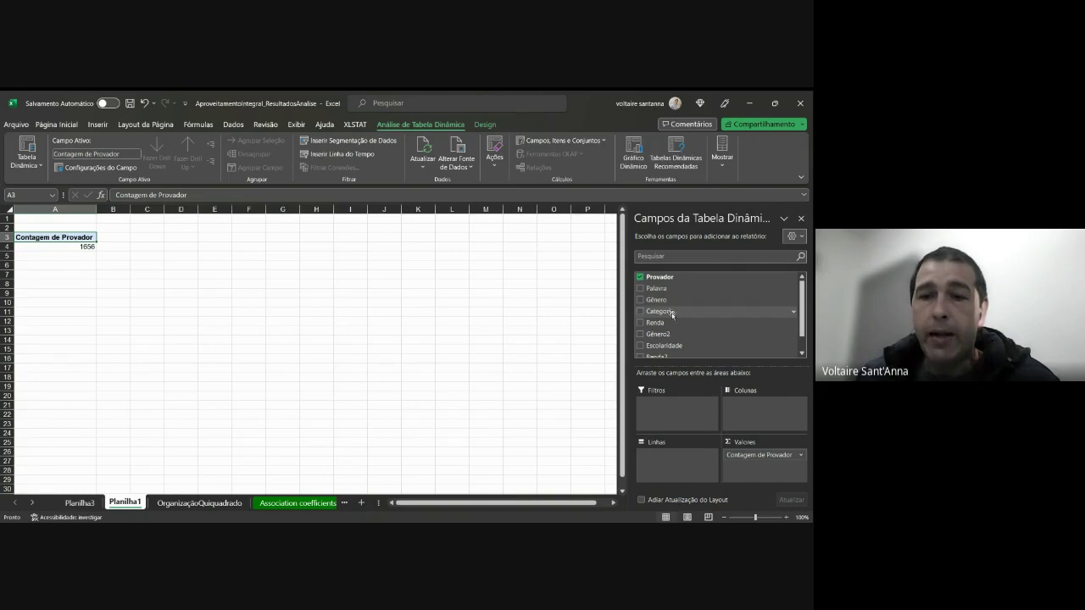
drag(672, 314, 666, 461)
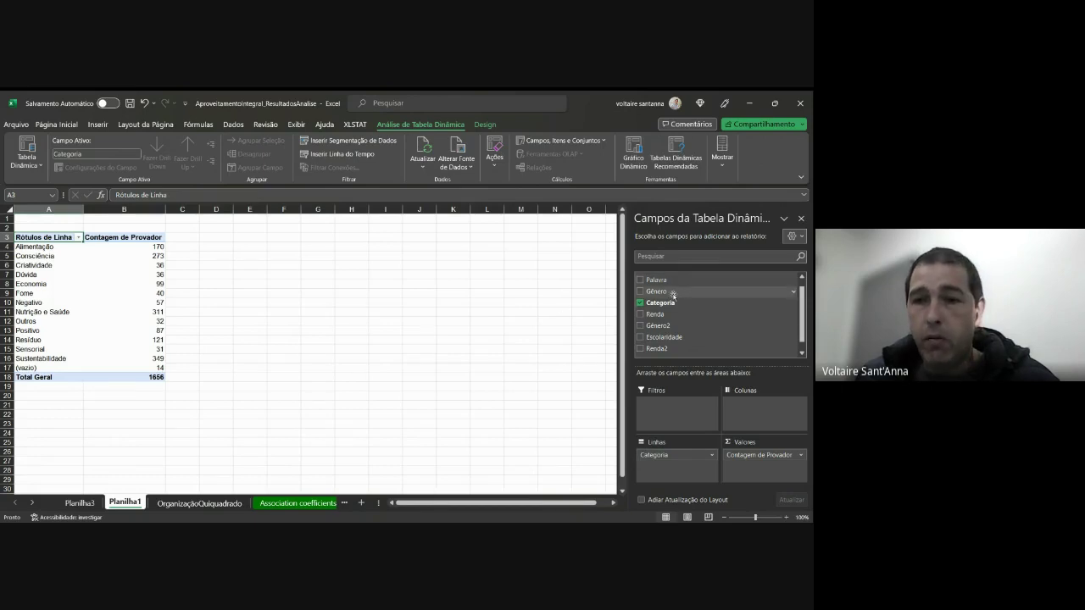
drag(673, 294, 749, 405)
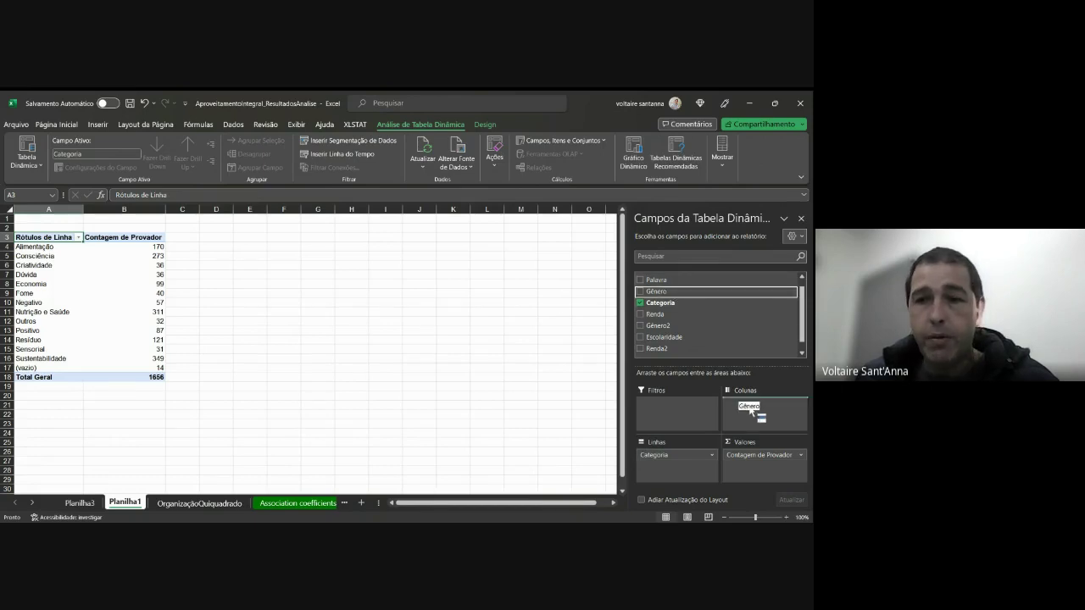
click(417, 301)
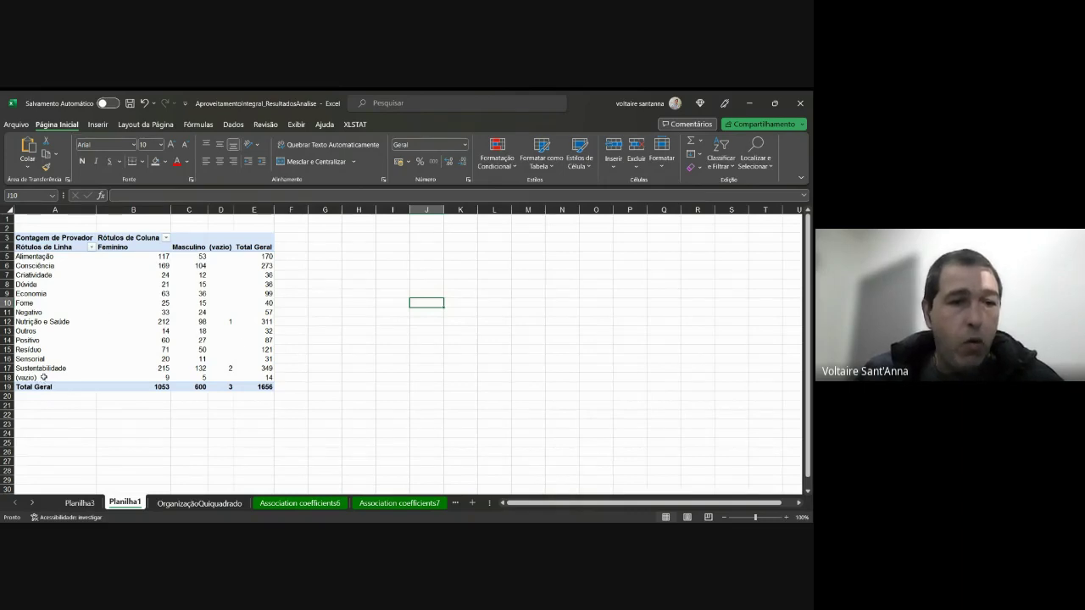
- Filter the (vazio) category out of the pivot table's row labels
drag(42, 379, 250, 379)
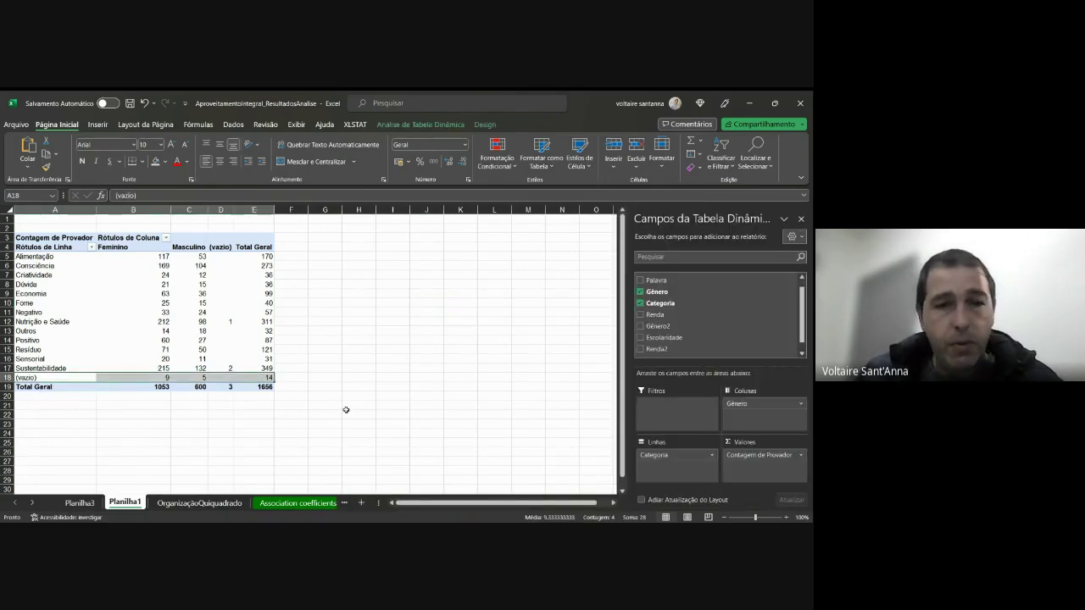
click(292, 332)
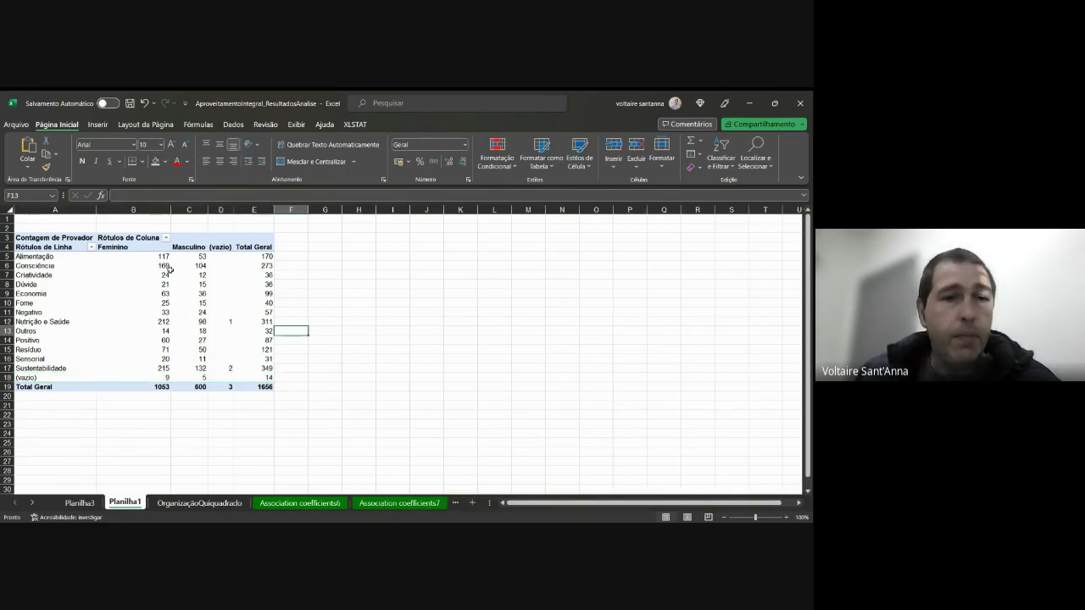
click(91, 247)
scroll(59, 386, down, 2)
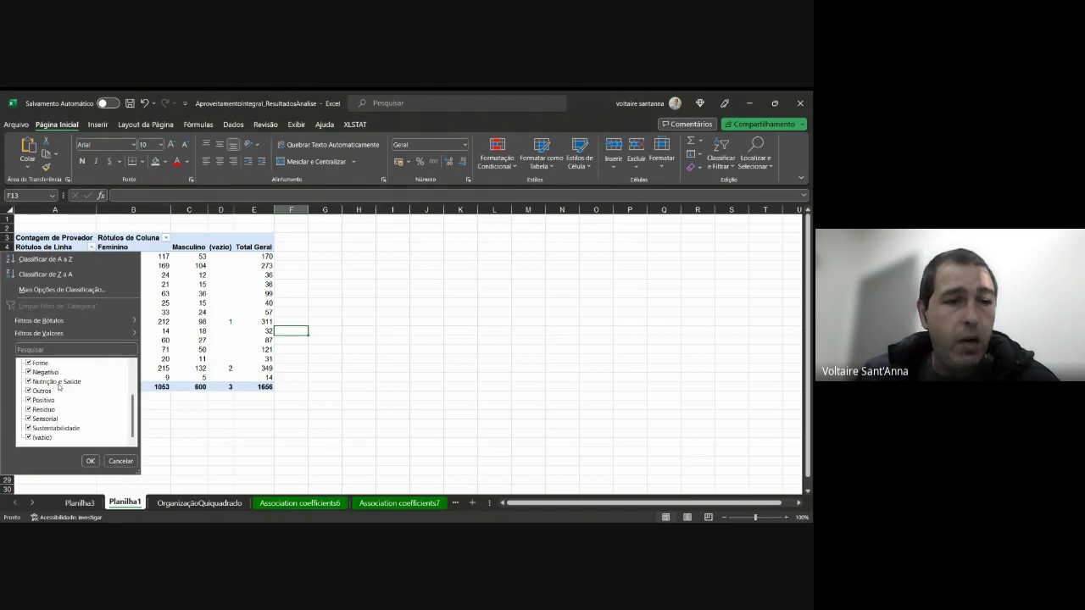
click(29, 437)
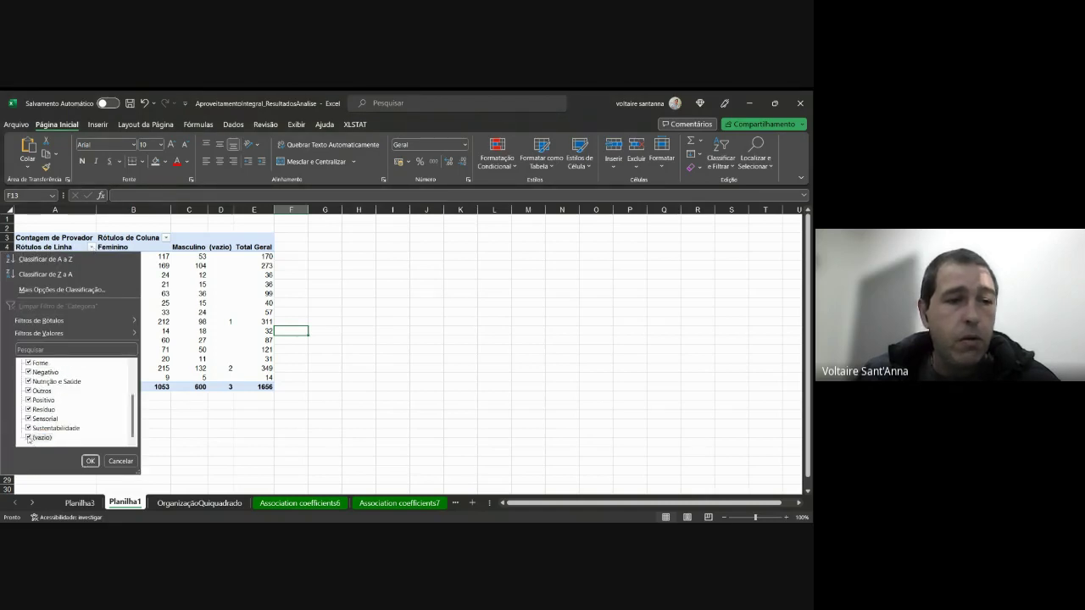
click(90, 461)
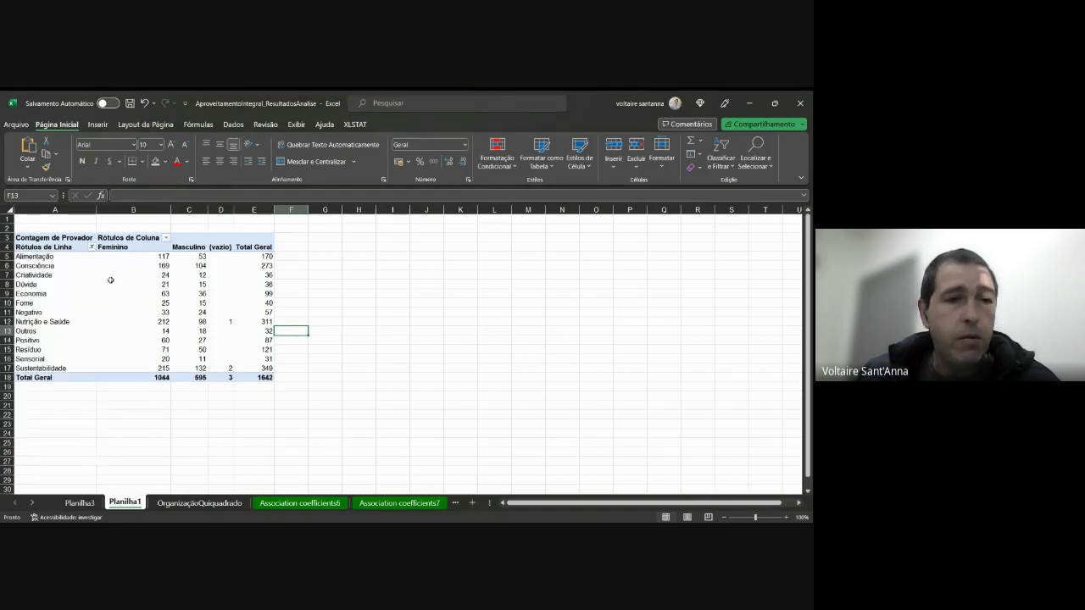
- Filter the (vazio) gender out of the pivot table's column labels, keeping Feminino and Masculino
click(166, 239)
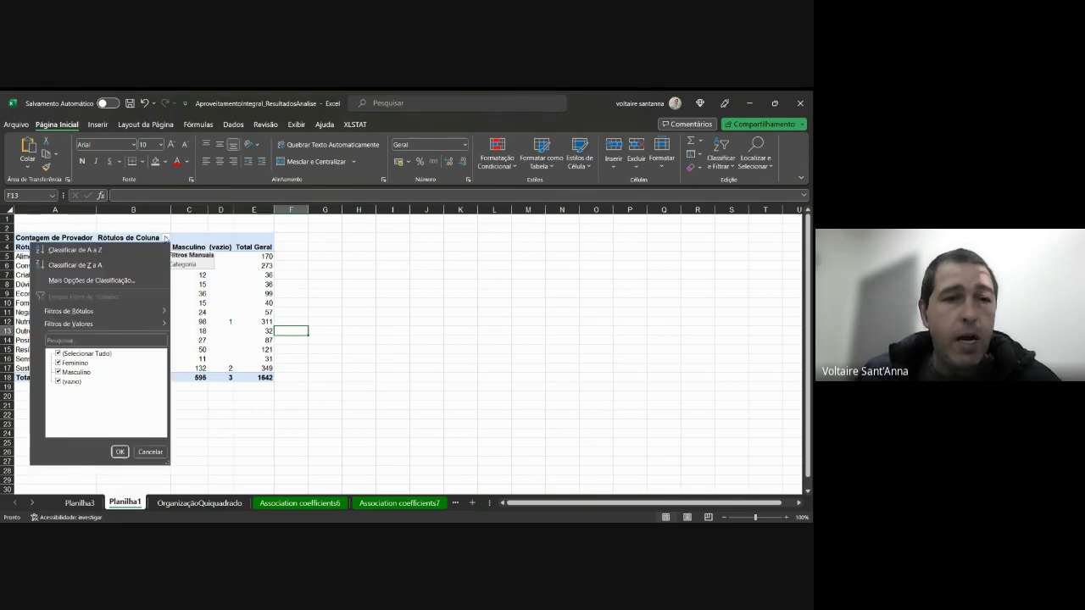
click(62, 381)
click(120, 452)
click(442, 385)
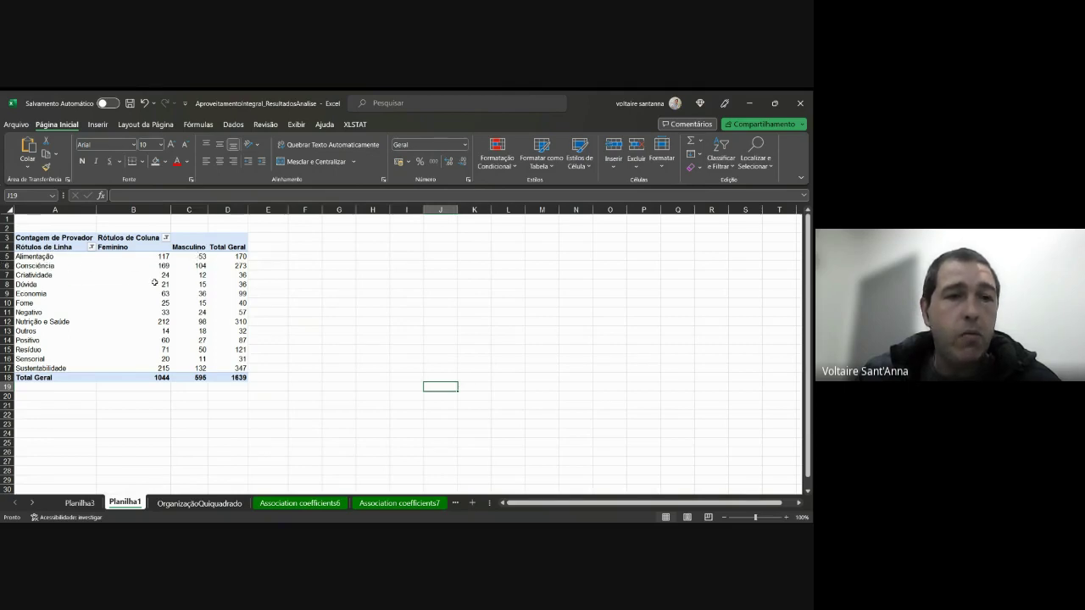
- Calculate the expected Feminino frequency for Alimentação in F5 with the formula =170*1044/1639
click(297, 256)
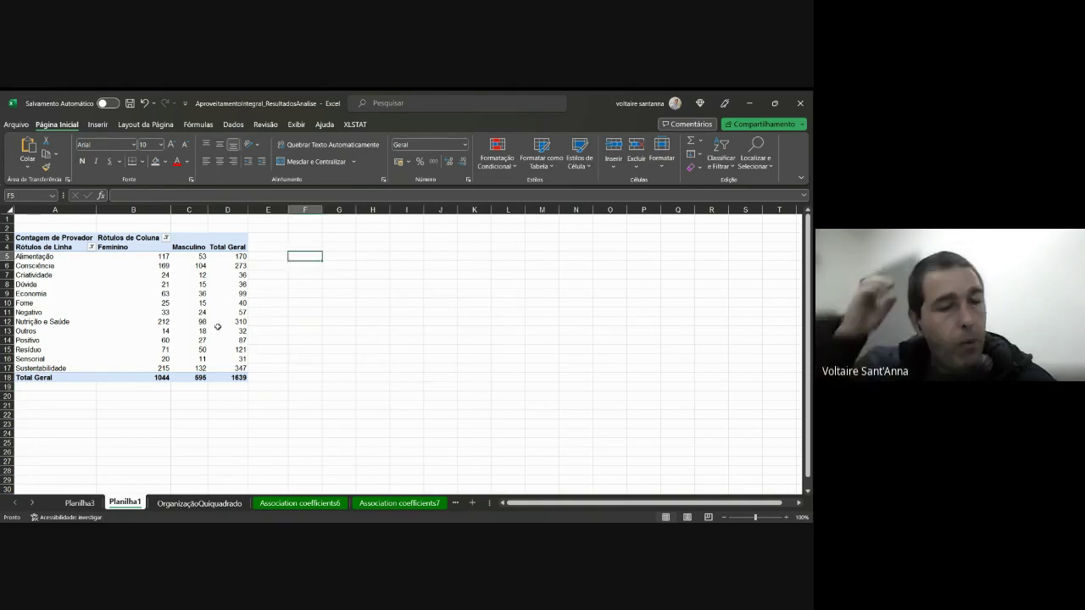
mouse_move(218, 327)
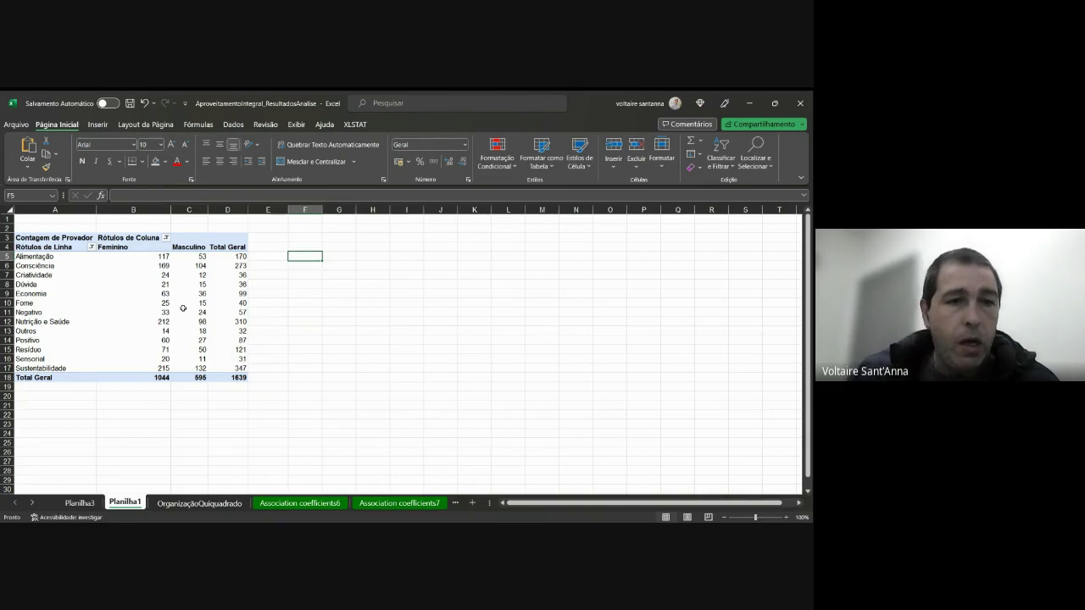
click(156, 257)
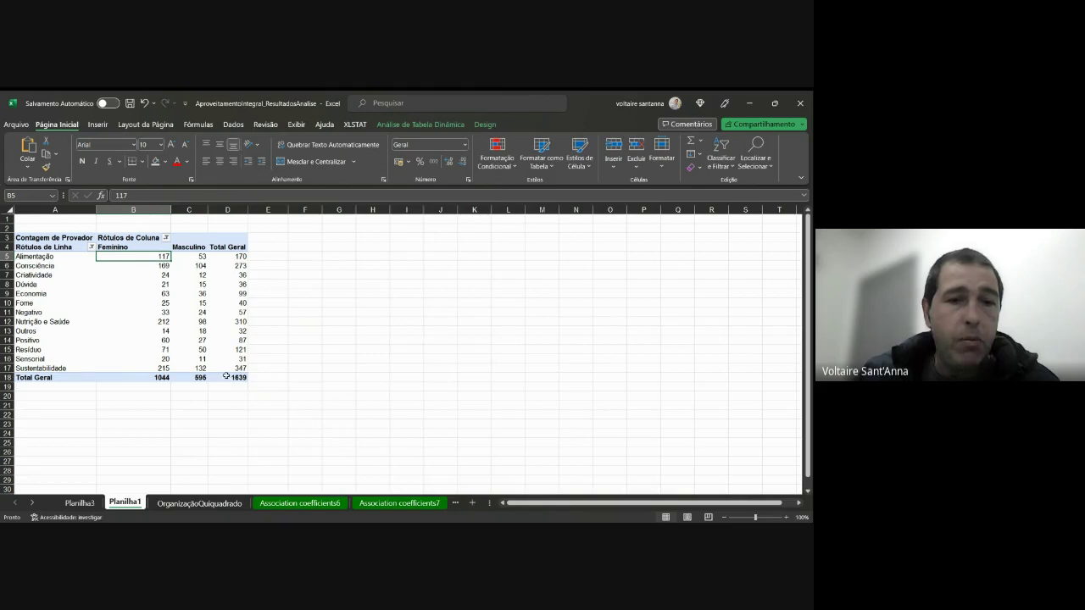
click(295, 257)
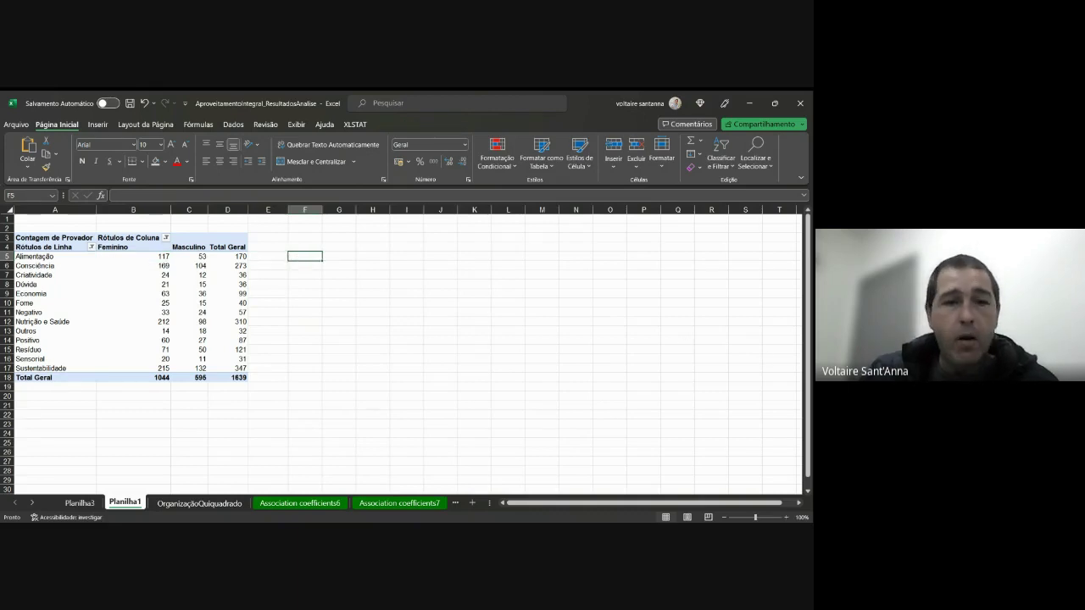
text(=17)
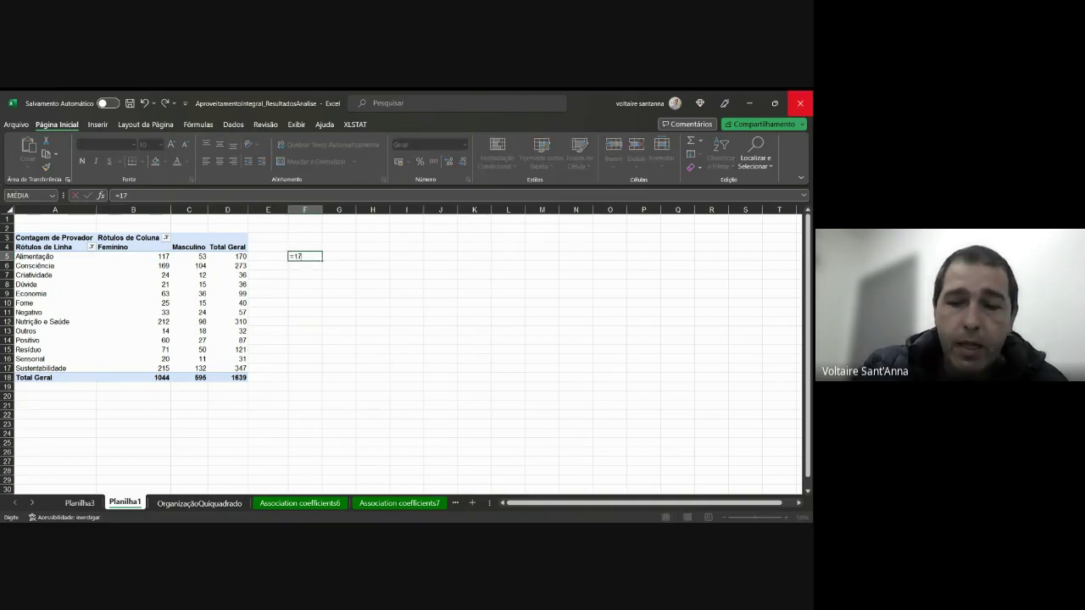
text(0*1044/)
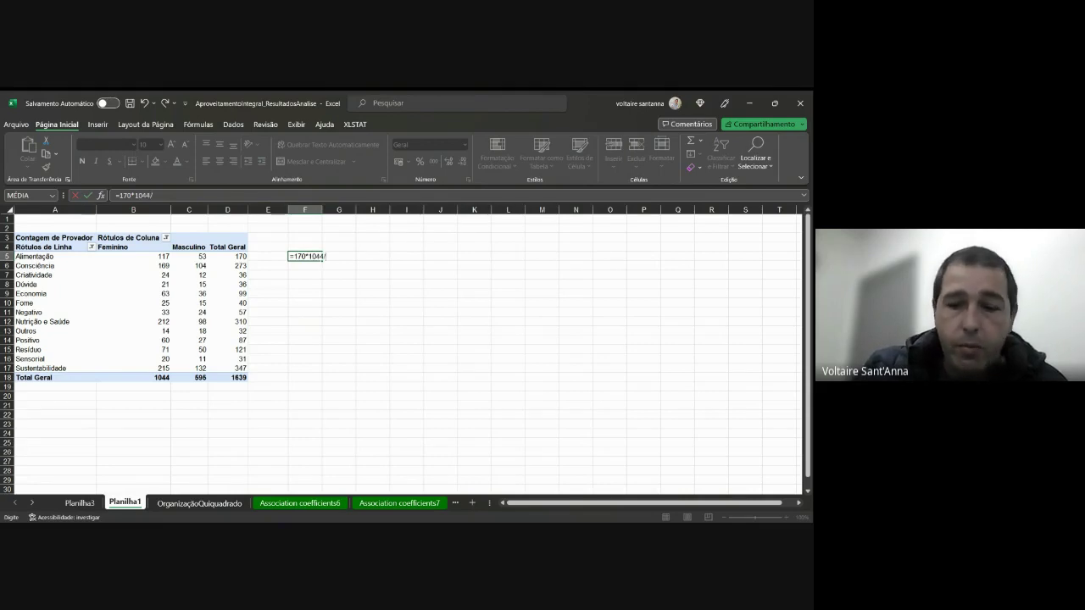
text(1639)
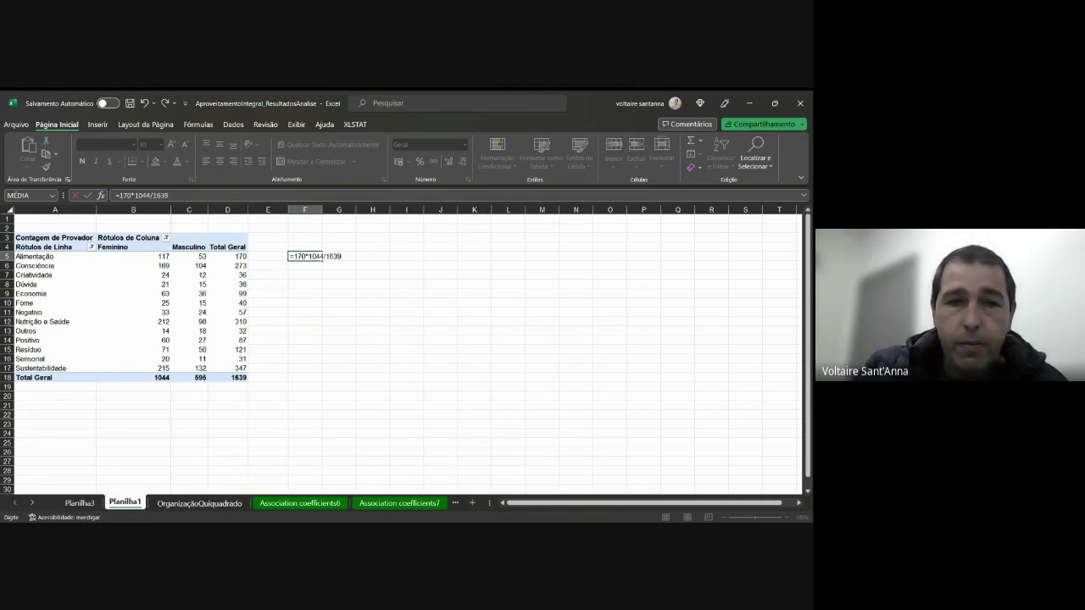
key(Return)
- Compare the expected frequency in F5 with the observed Alimentação counts in row 5 of the pivot table
key(Up)
key(Left)
key(Left)
key(Left)
key(Left)
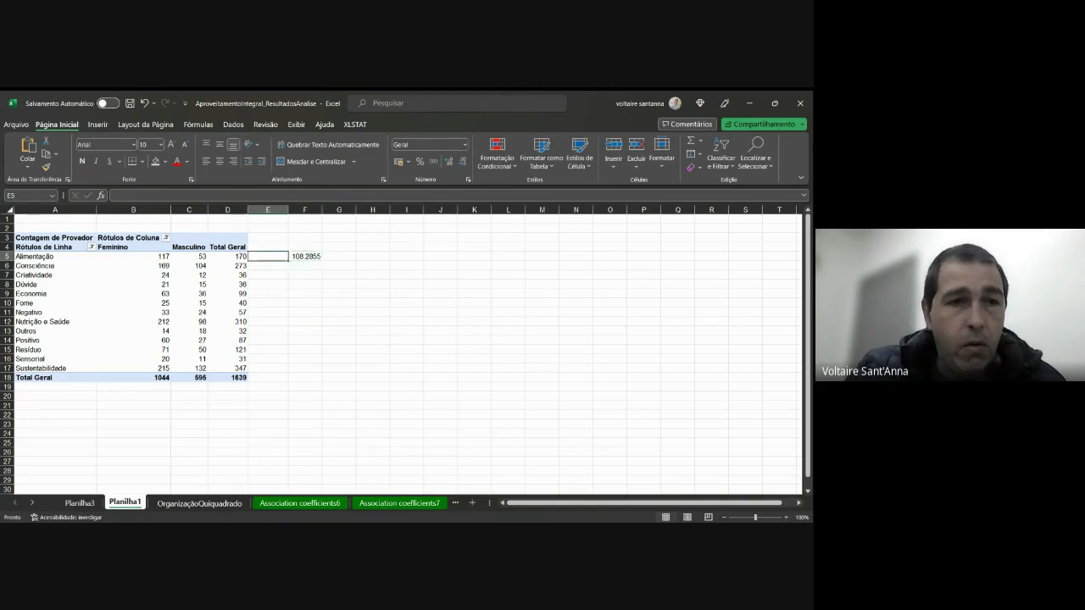
key(Right)
key(Right)
key(Right)
key(Right)
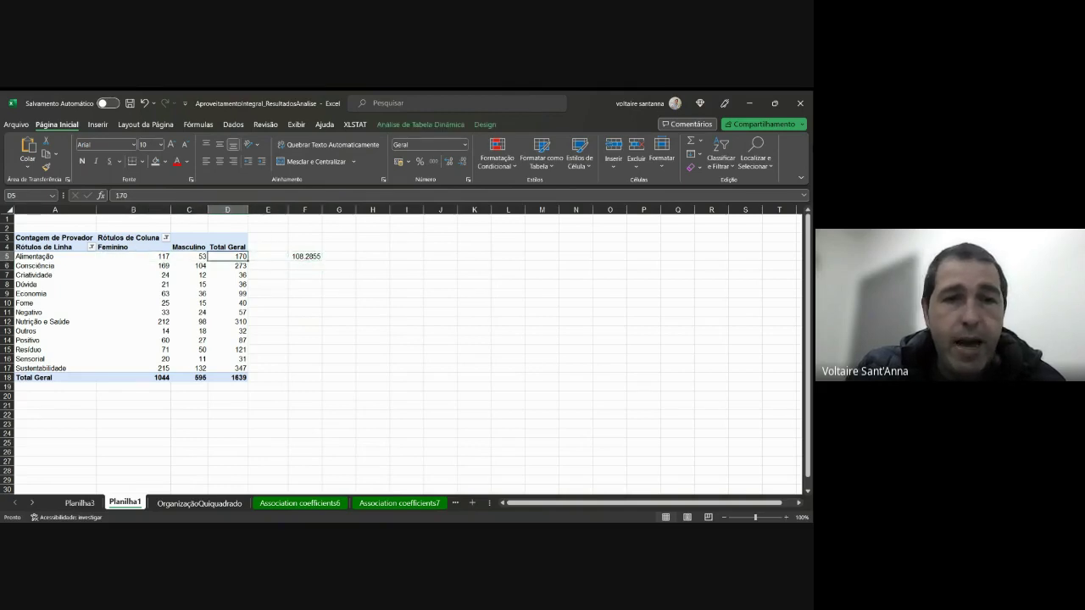
key(Right)
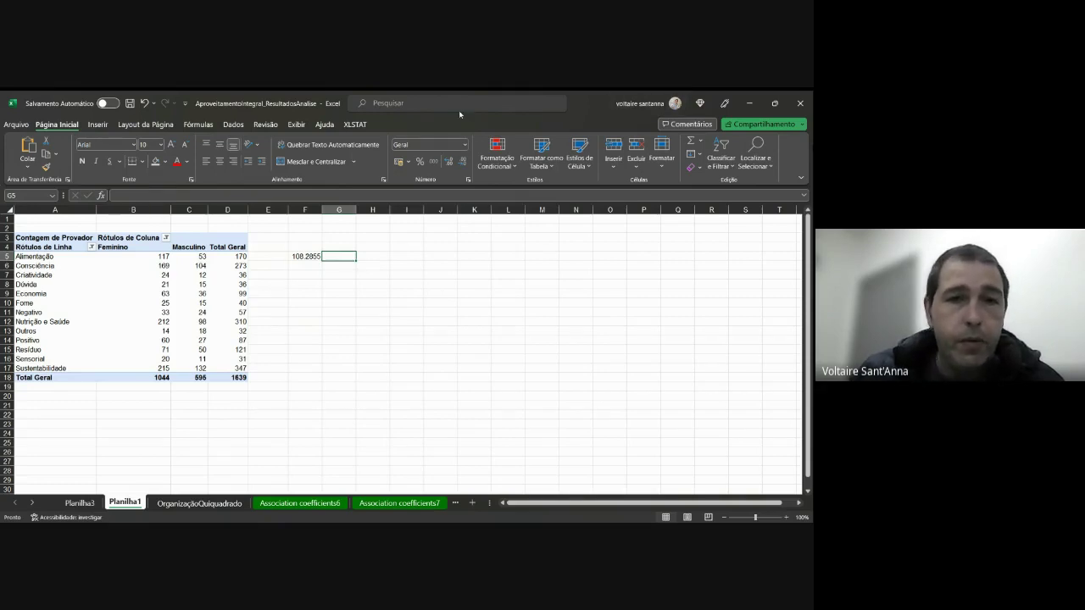
- Enter =273*1044/1639 in F6 as Consciência's expected Feminino frequency, copying the *1044/1639 part of the formula for reuse
click(309, 268)
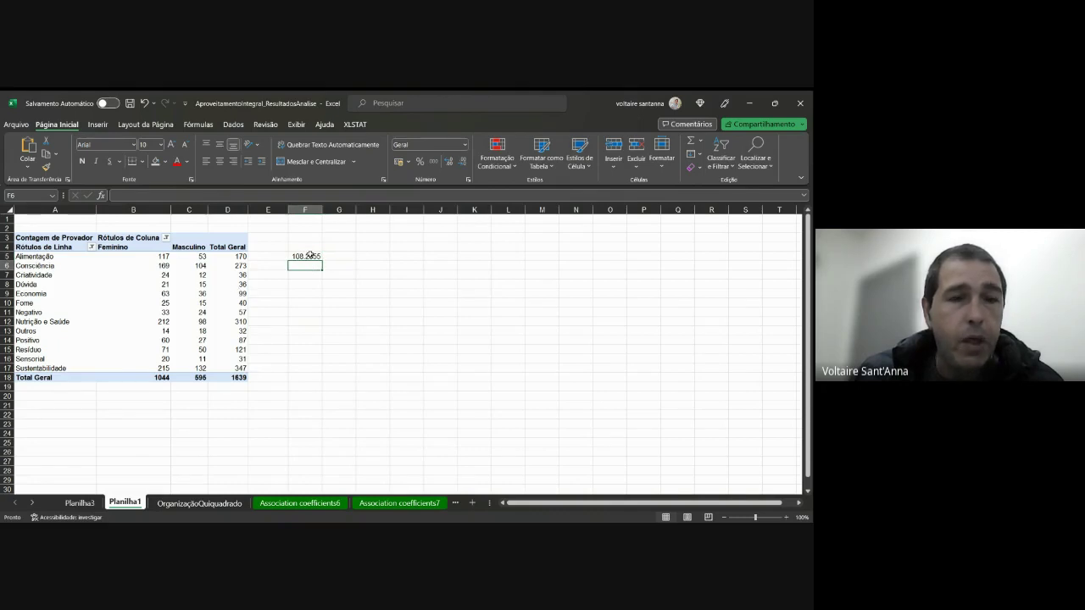
text(=)
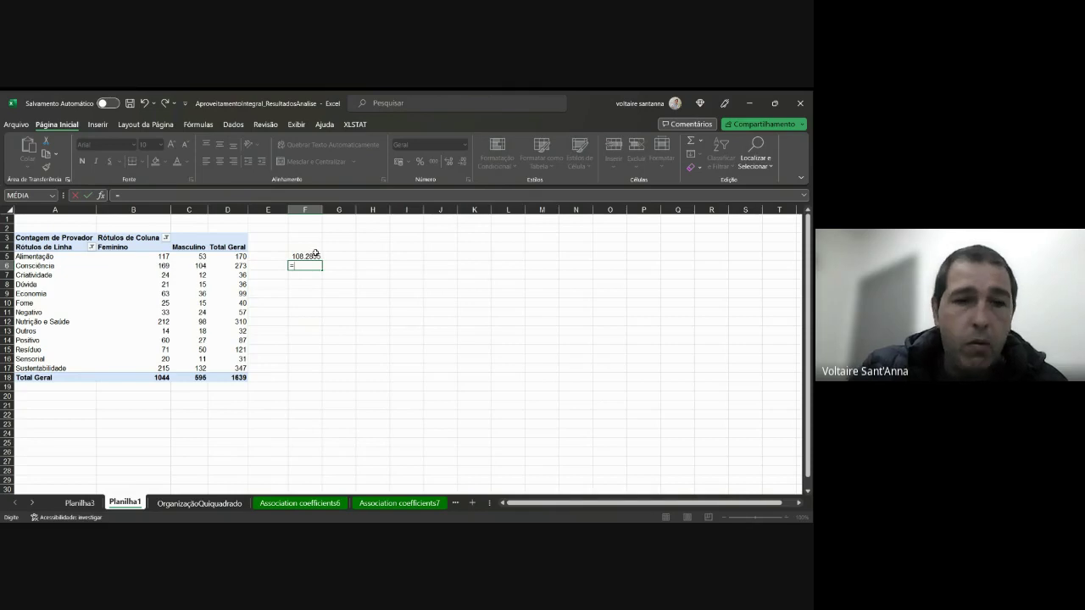
text(273)
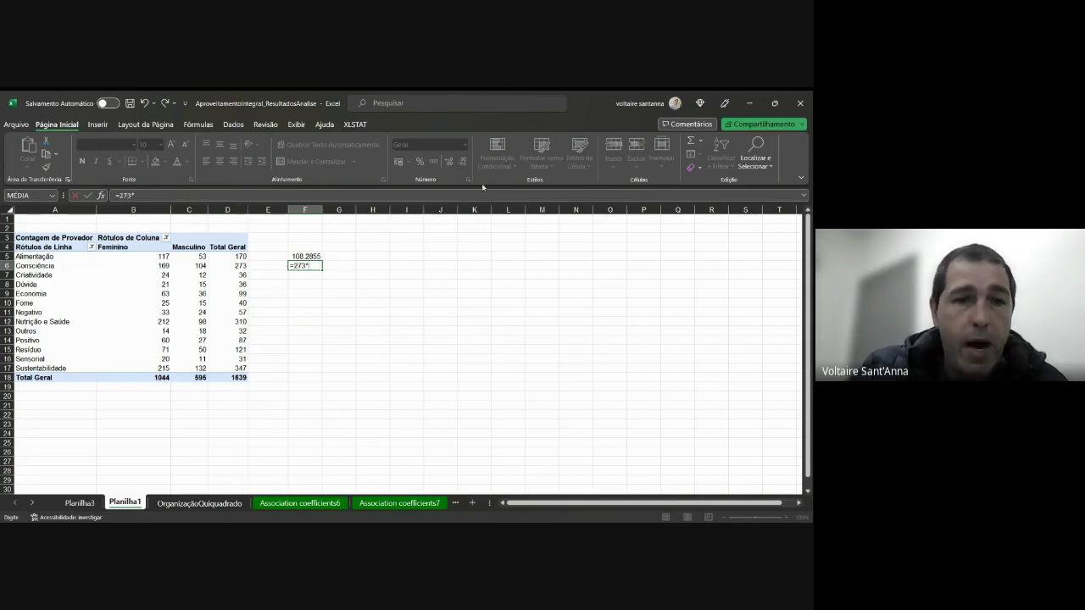
text(*1044/1639)
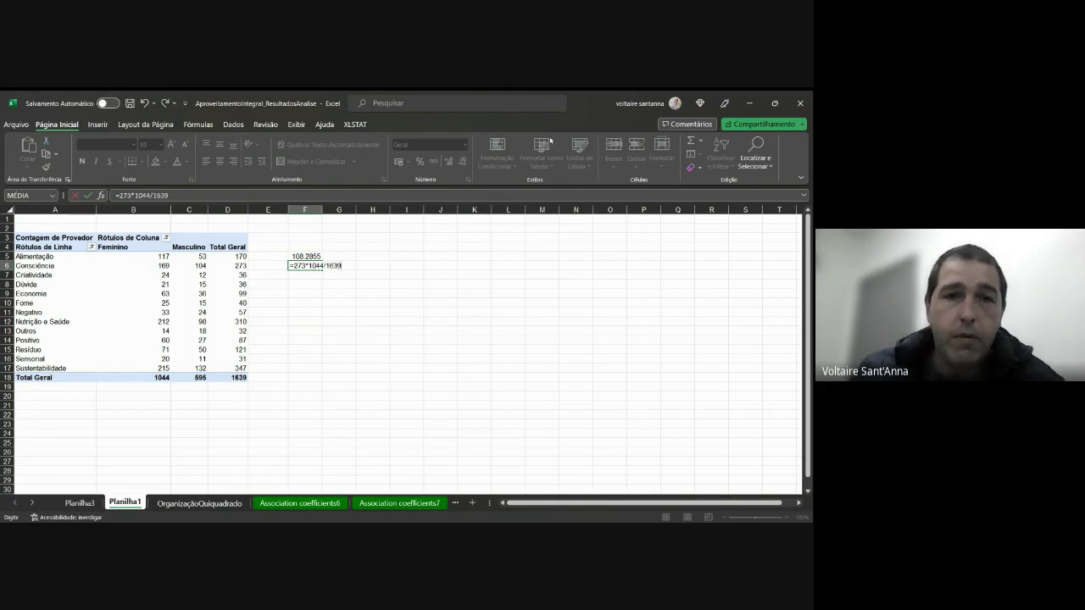
drag(170, 195, 131, 194)
key(ctrl+c)
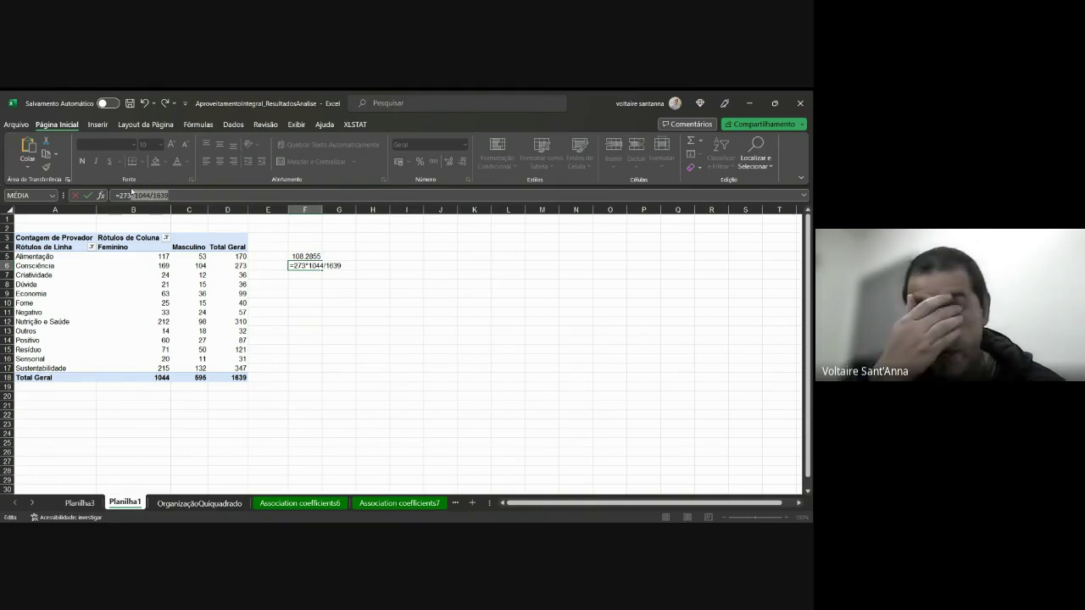
key(Return)
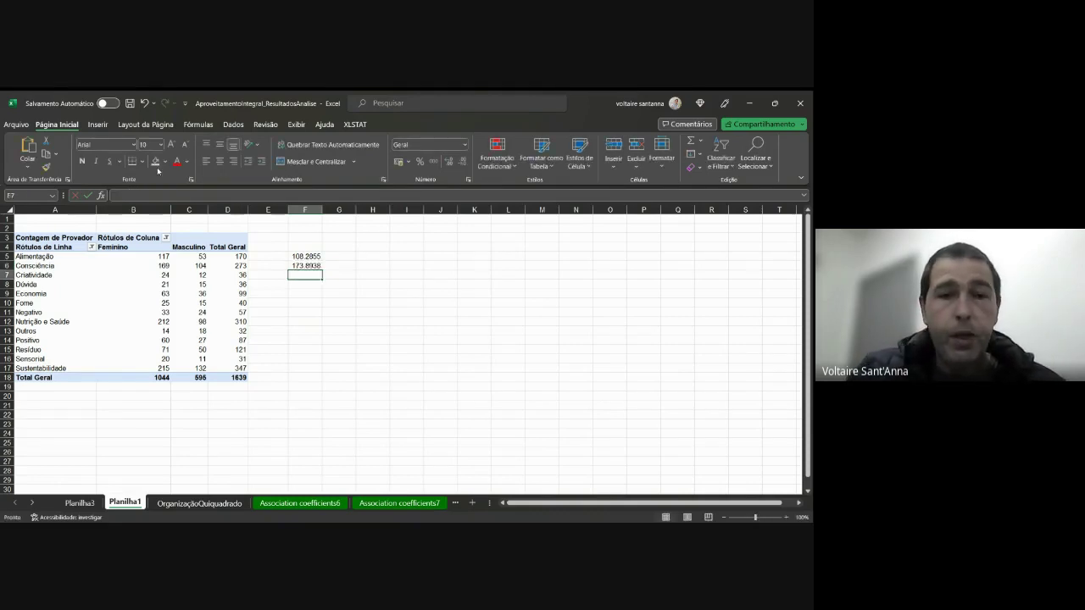
- Enter =36*1044/1639 in both F7 and F8 as the expected Feminino frequencies for Criatividade and Dúvida
text(=)
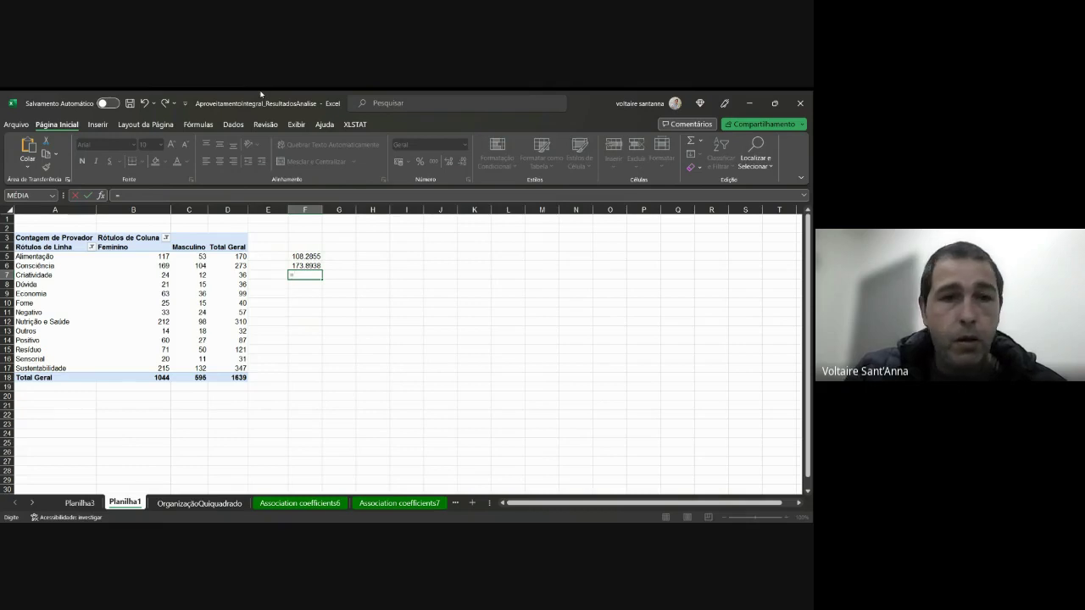
text(36*1044/1639)
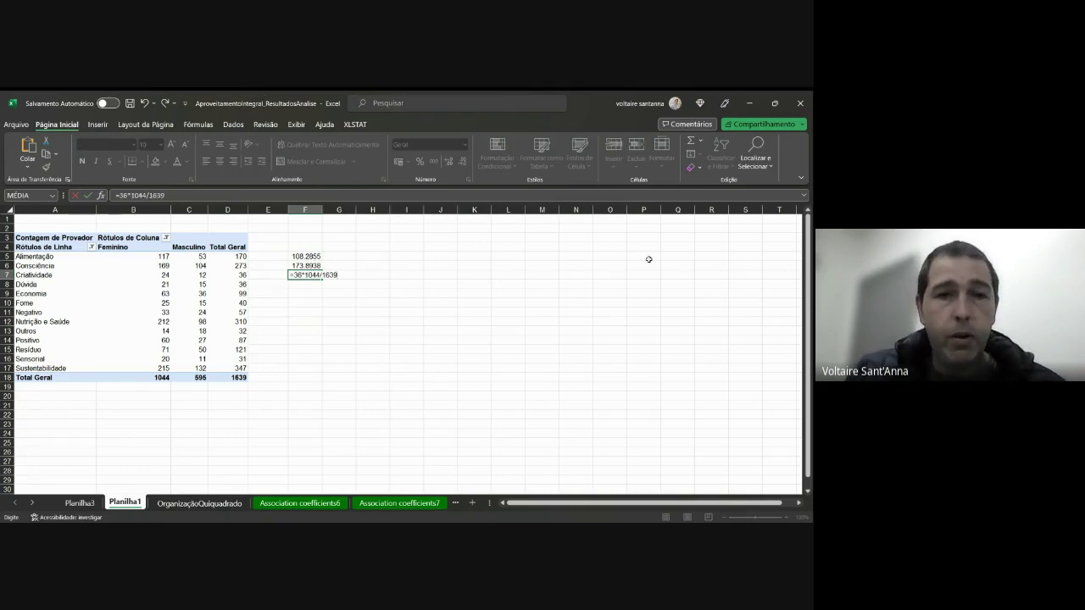
key(Return)
text(=)
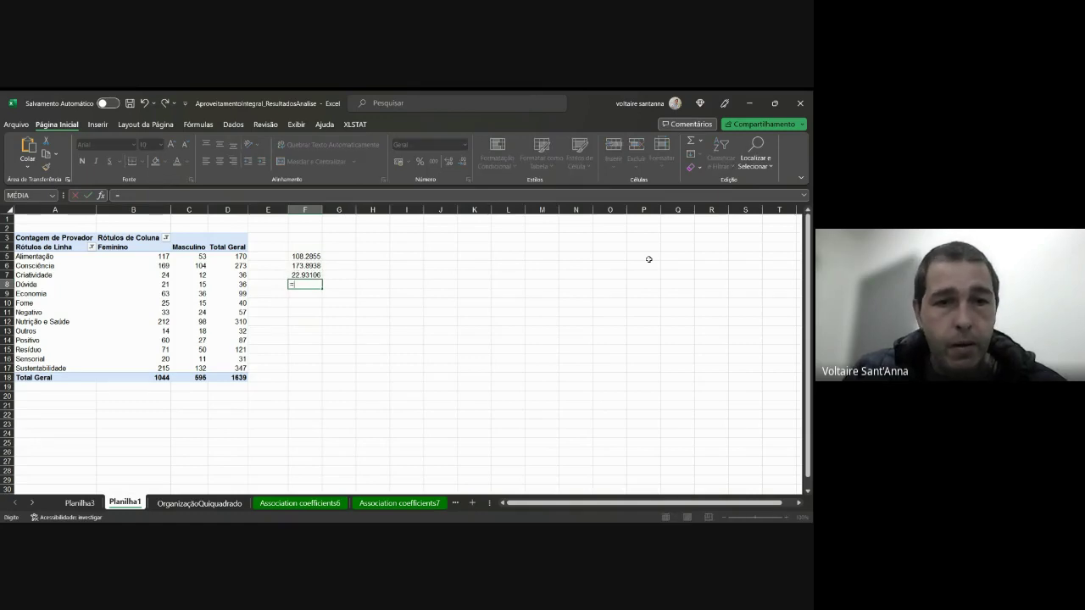
text(36*1044/1639)
key(Return)
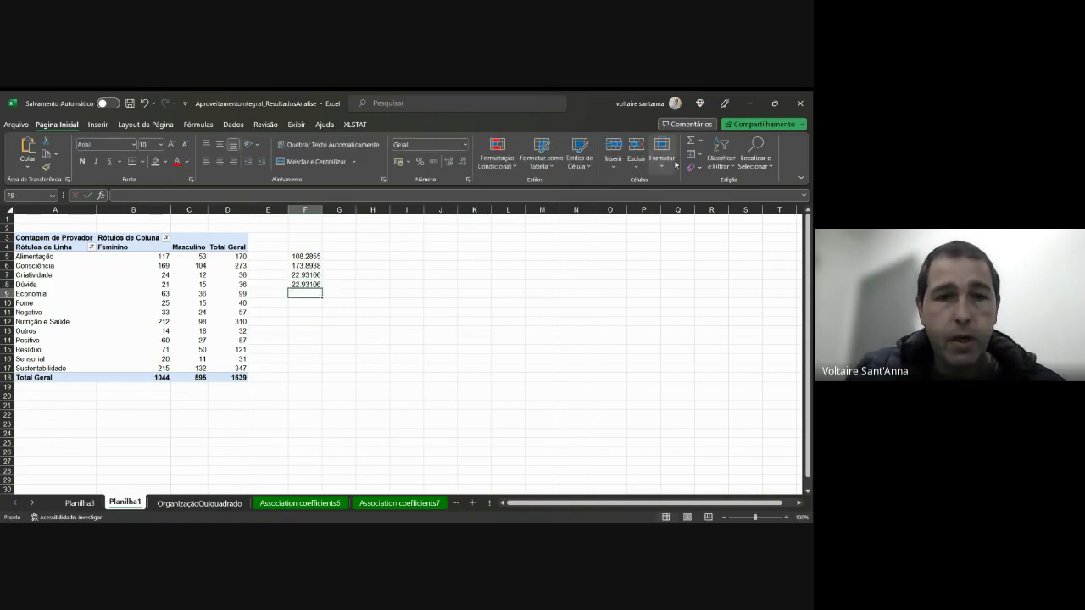
- Calculate the expected Feminino frequencies for Economia in F9 with =99*1044/1639 and Fome in F10 with =40*1044/1639
text(=9)
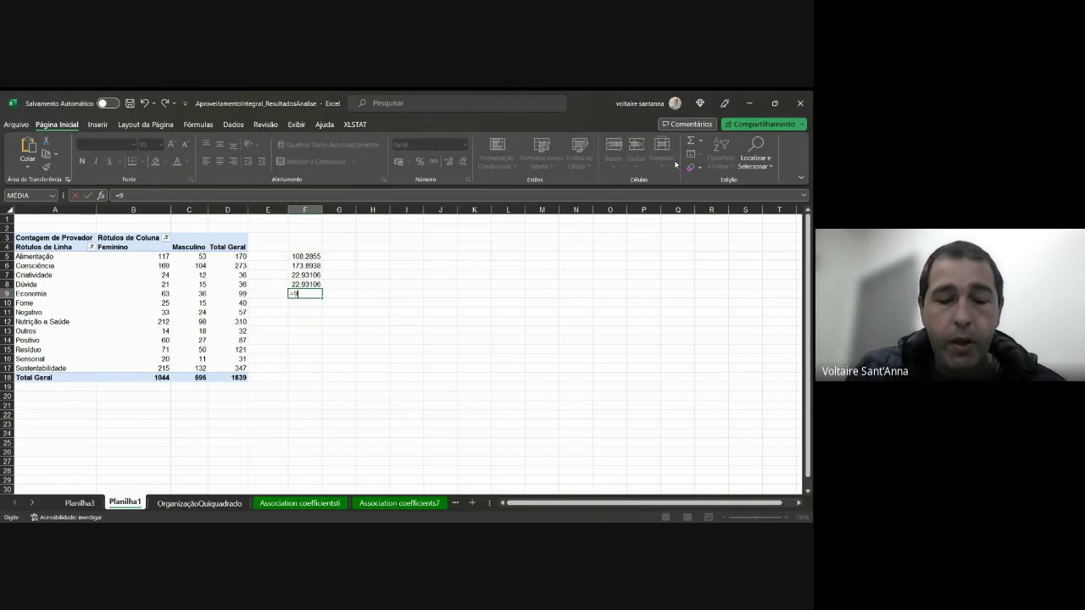
text(9*1044/1639)
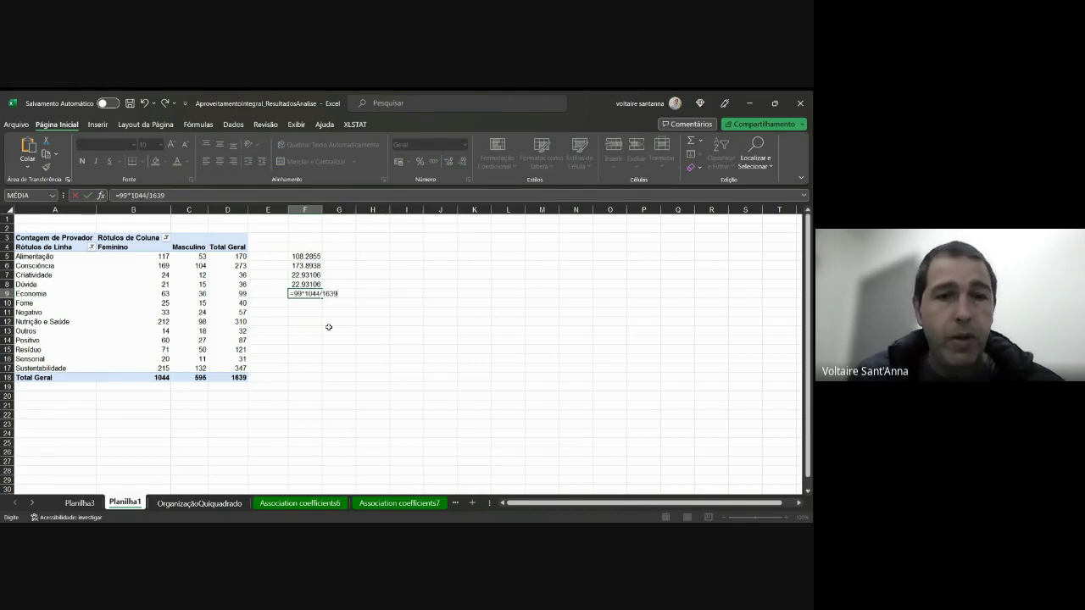
key(Return)
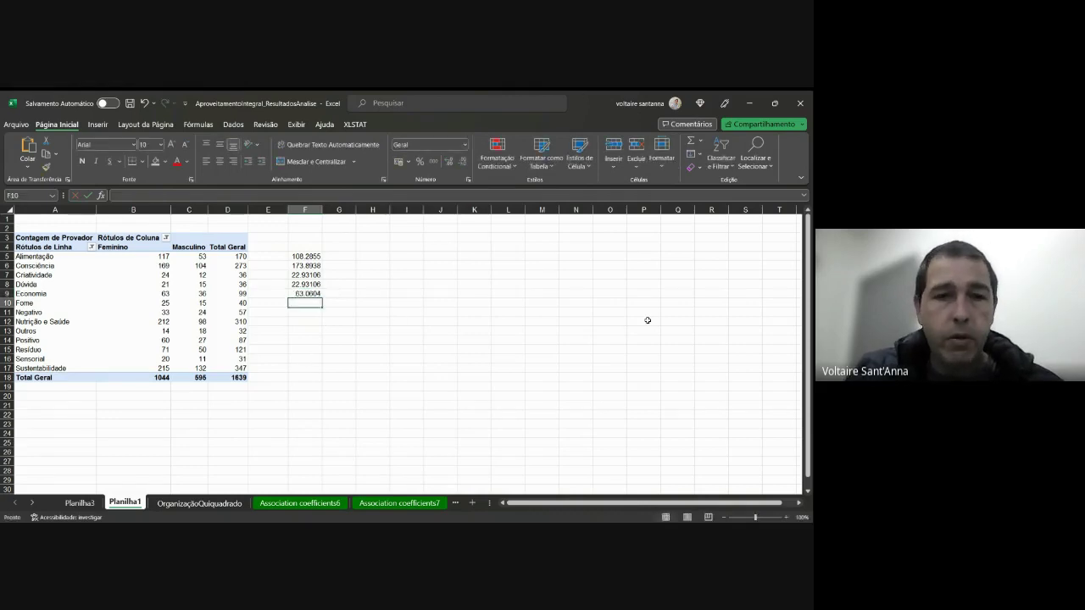
text(=4)
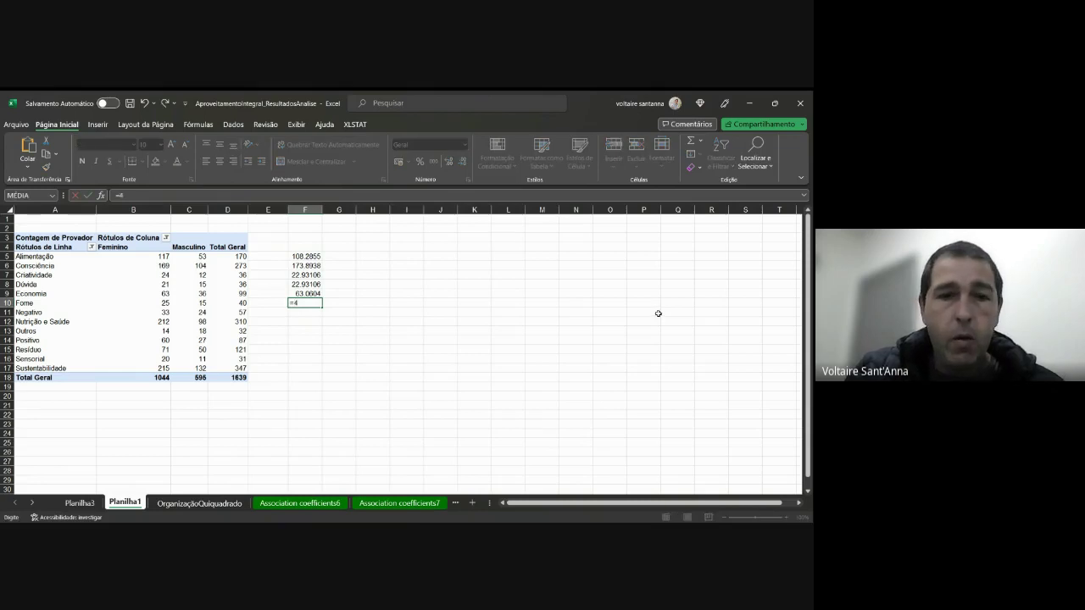
text(0*1044/1639)
key(Return)
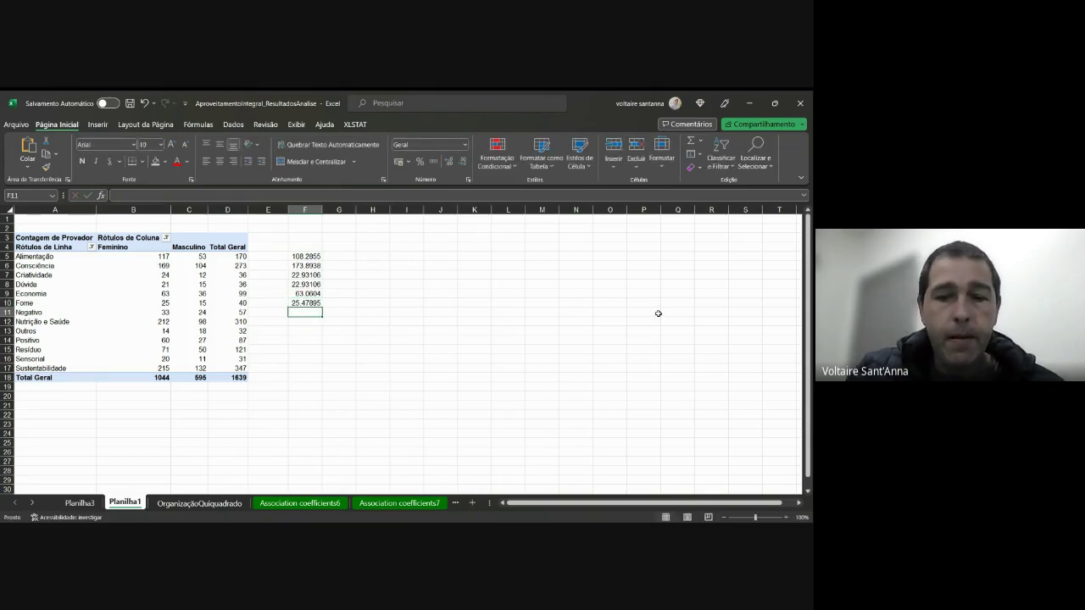
- Calculate the expected Feminino frequencies for Negativo in F11 with =57*1044/1639 and Nutrição e Saúde in F12 with =310*1044/1639
text(=57*1044/1639)
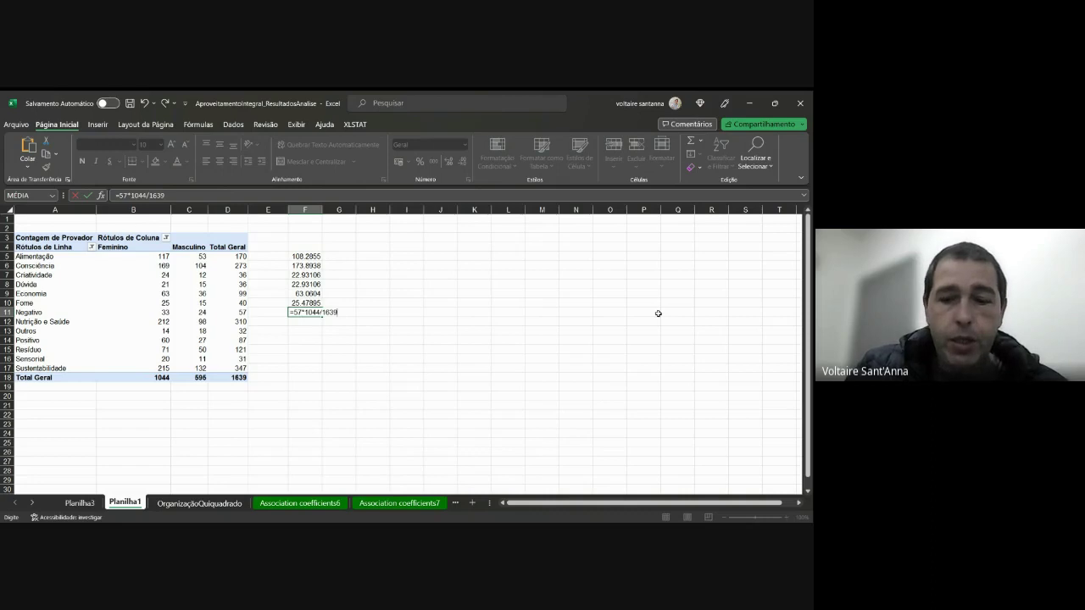
key(Return)
text(=310*1044/1639)
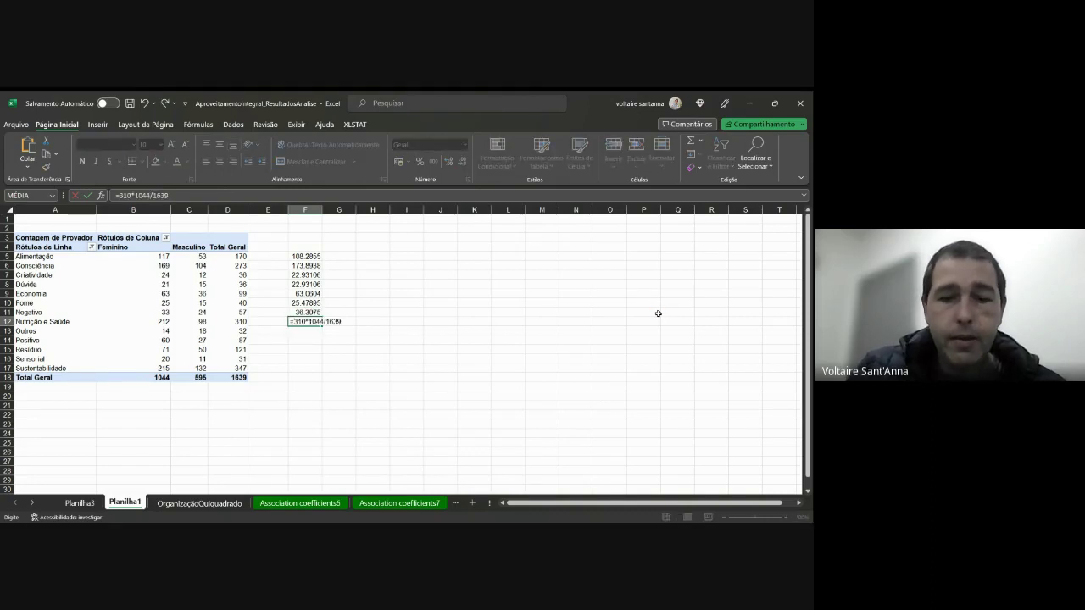
key(Return)
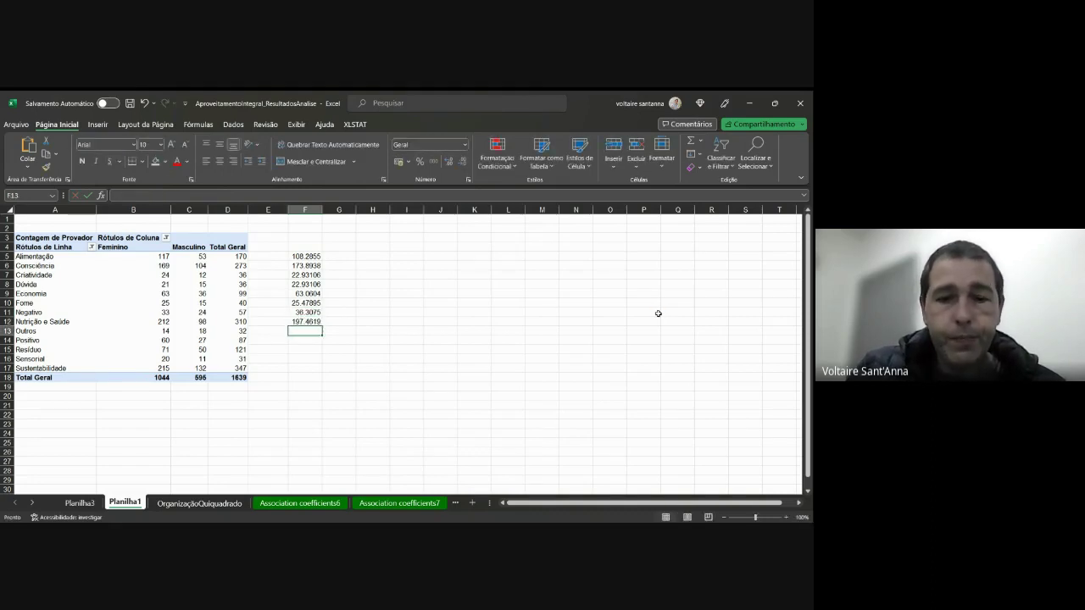
- Calculate the expected Feminino frequencies for Outros in F13 with =32*1044/1639 and Positivo in F14 with =87*1044/1639
text(=32)
text(*1044/1639)
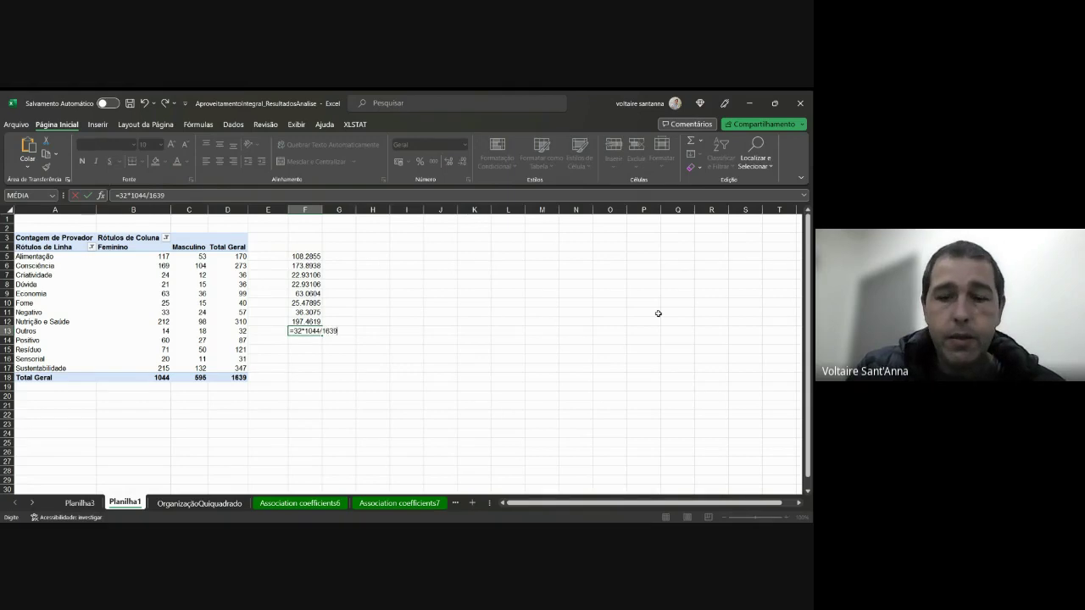
key(Return)
text(=8)
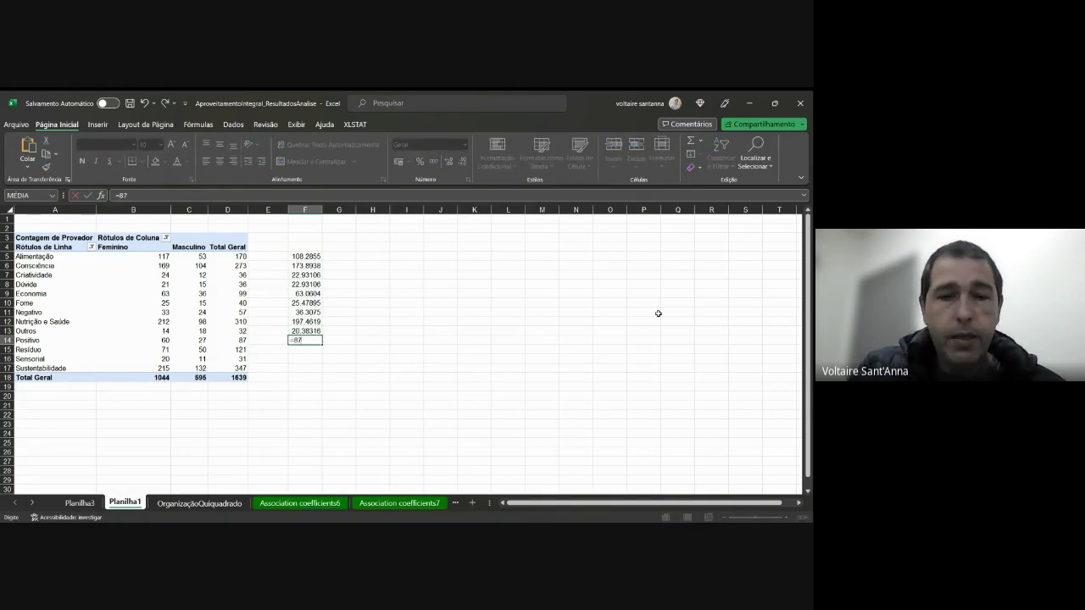
text(7)
text(*1044/1639)
key(Return)
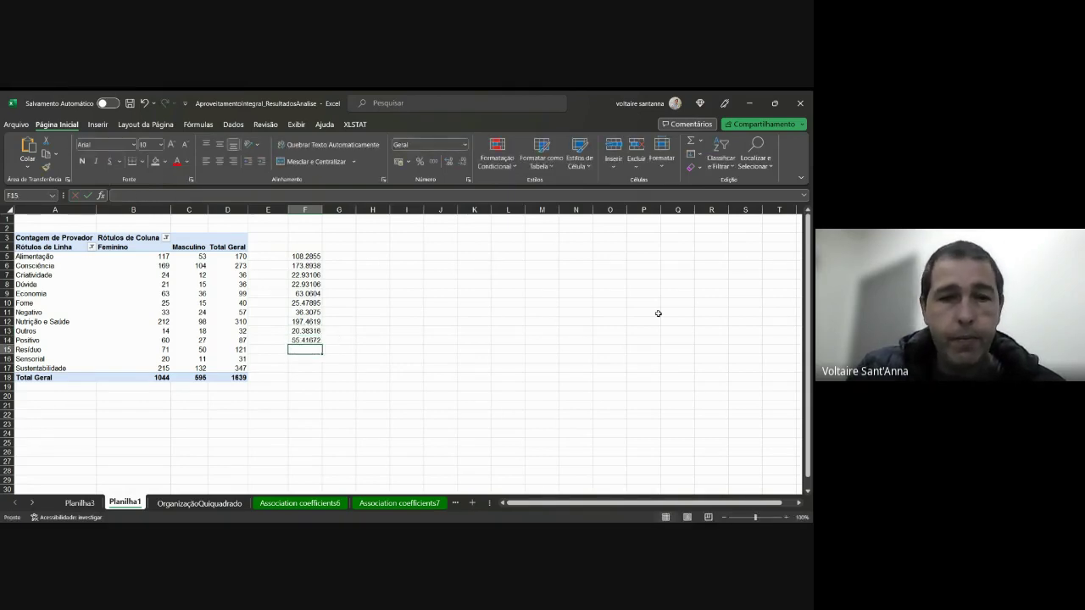
- Calculate the expected Feminino frequencies for Resíduo in F15 with =121*1044/1639 and Sensorial in F16 with =31*1044/1639
text(=1)
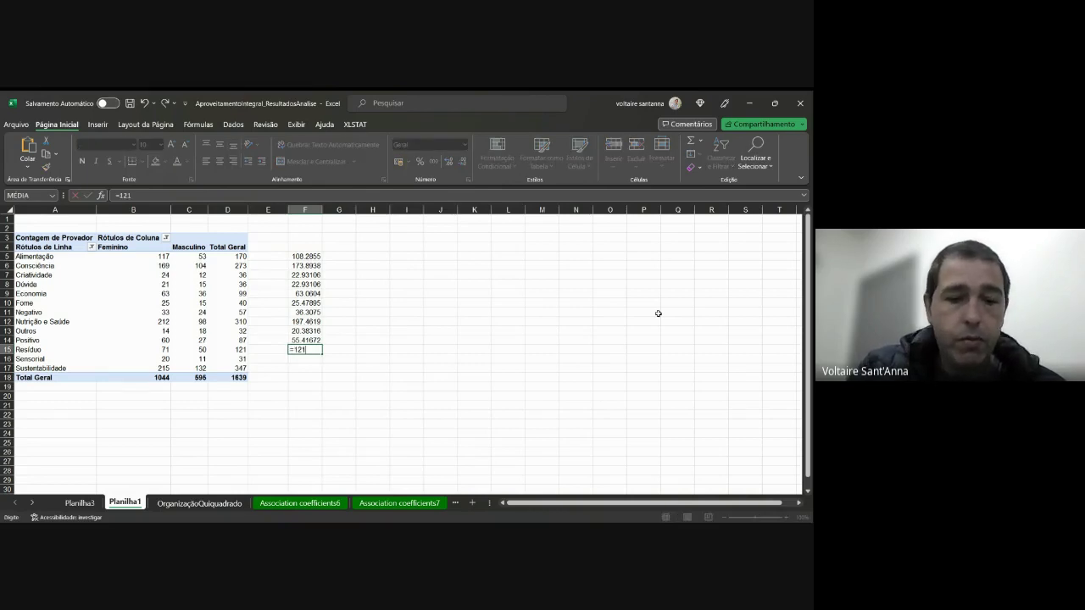
text(21*1044/1639)
key(Return)
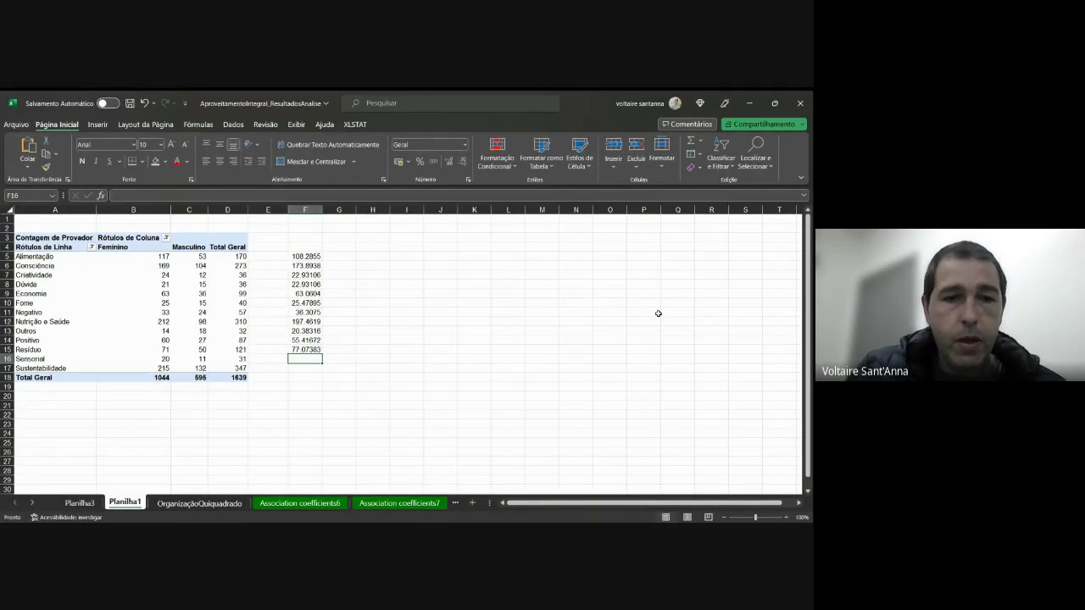
text(=31*1044/1639)
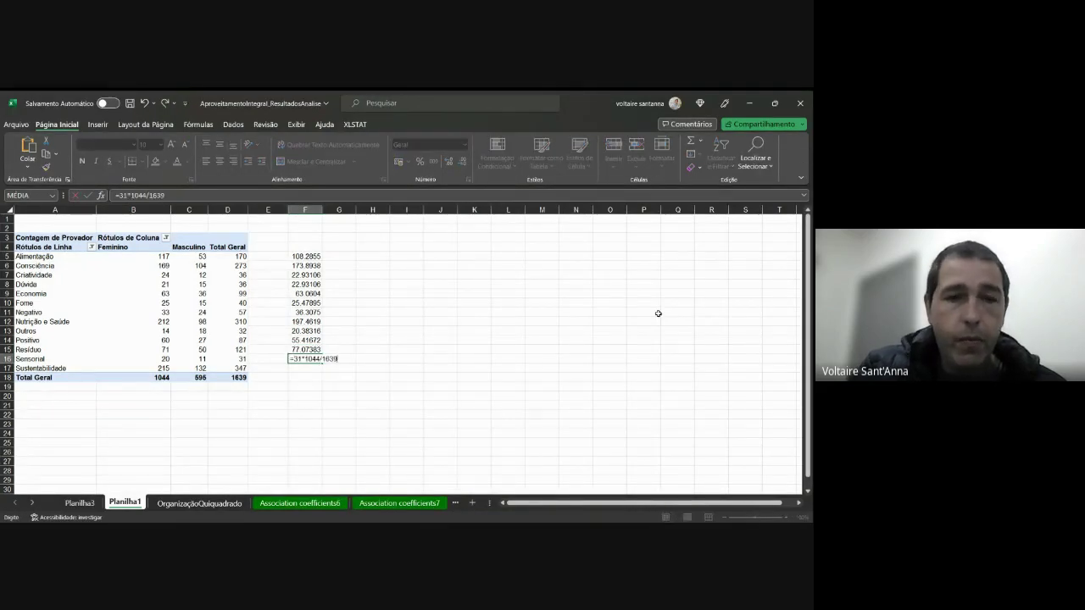
key(Return)
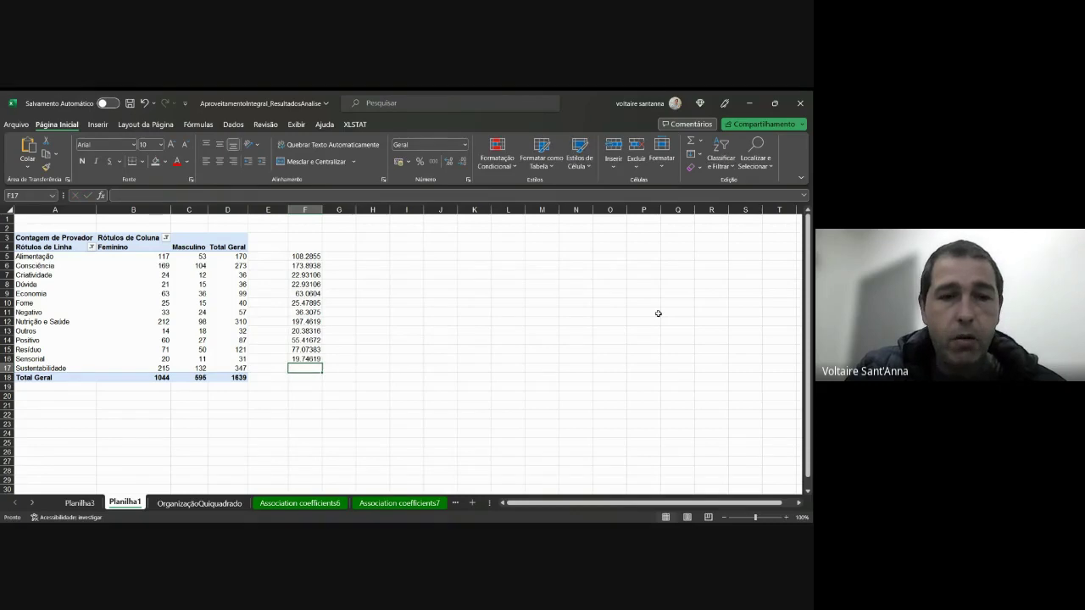
- Enter =347*1044/1639 in F17 as the expected Feminino frequency for Sustentabilidade
text(=)
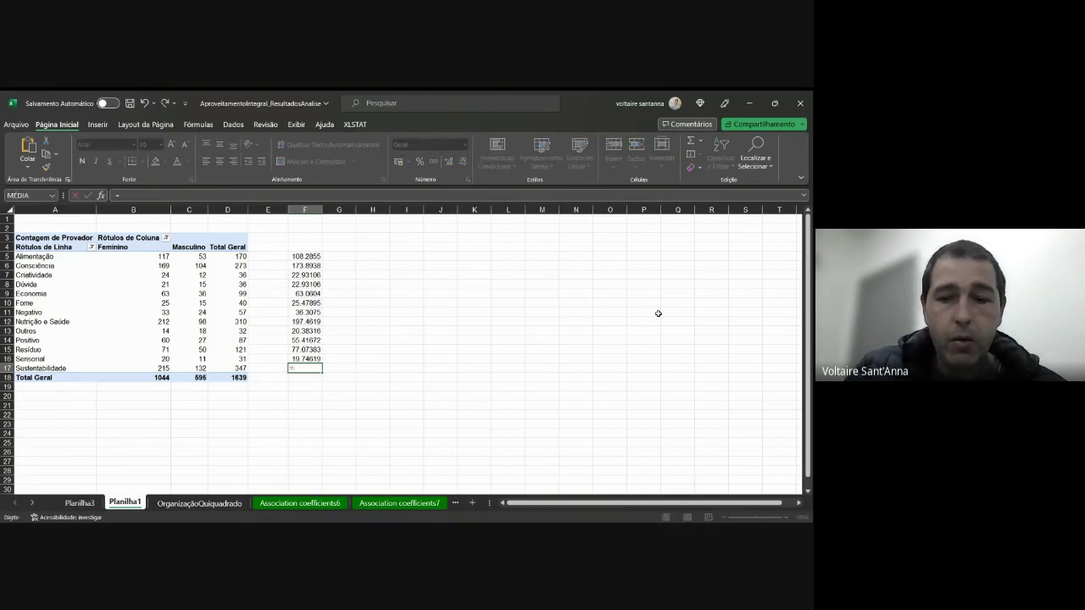
text(347)
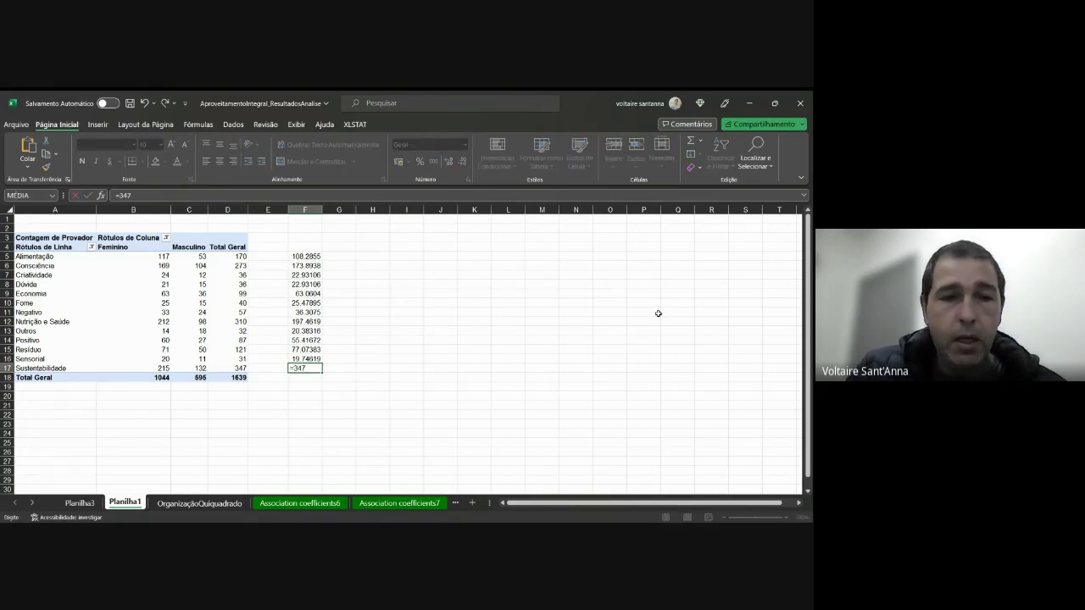
text(*1044/1639)
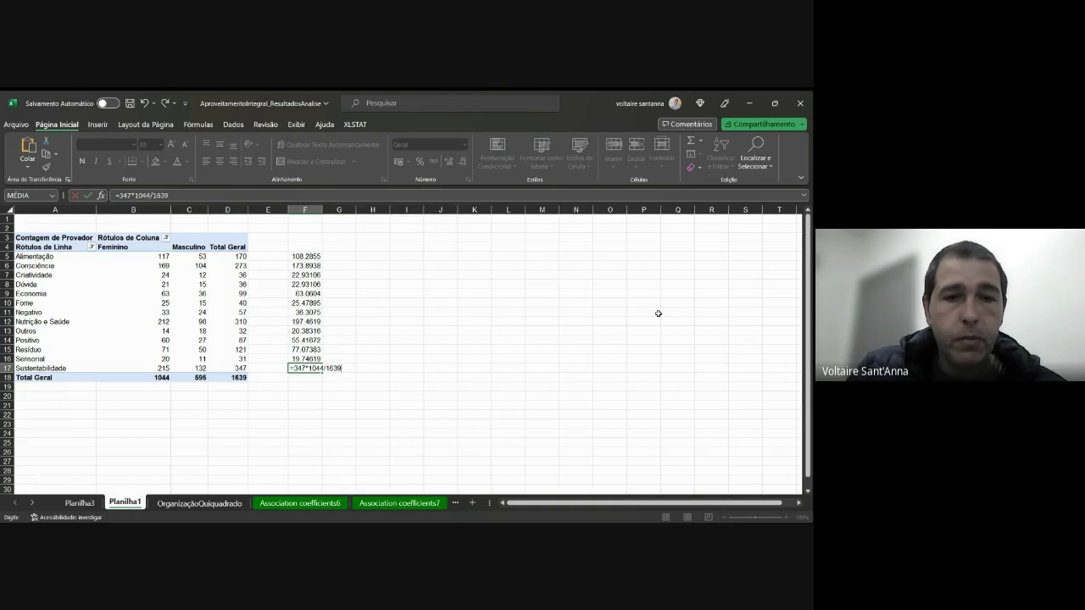
key(Return)
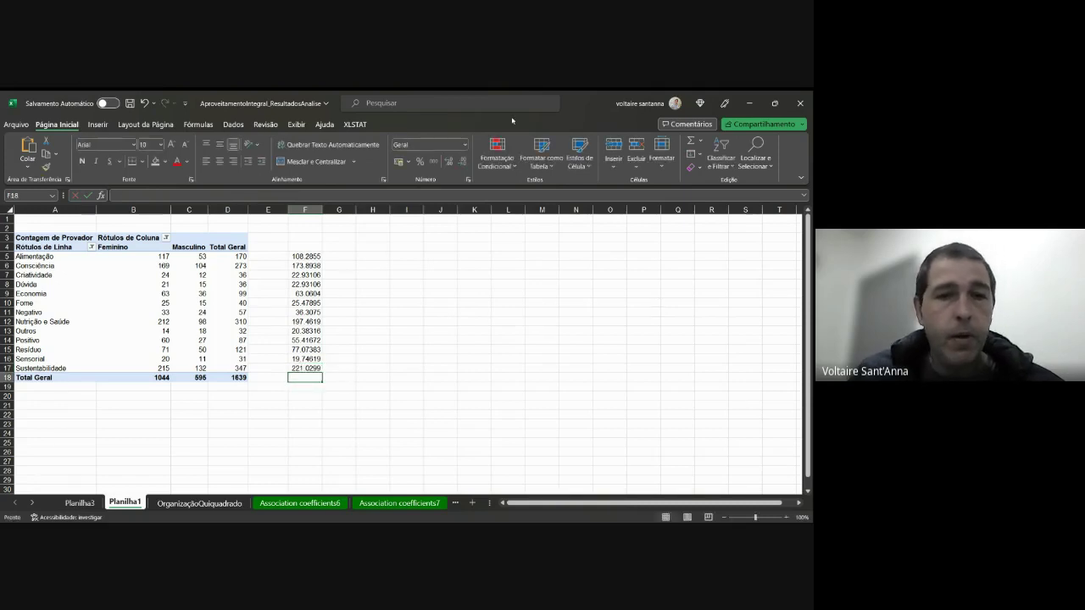
click(344, 256)
text(=)
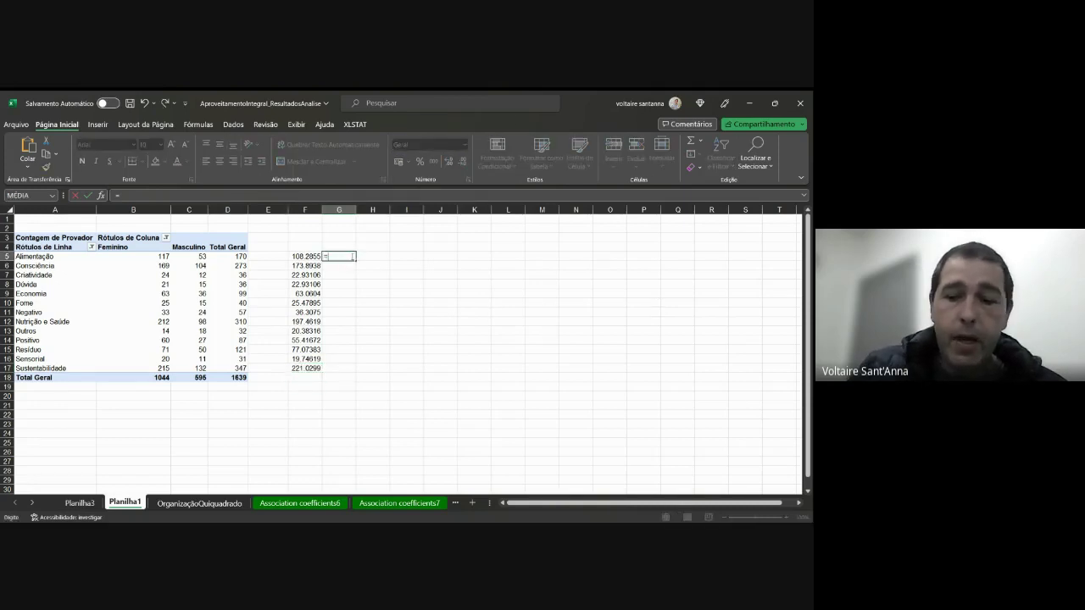
text(53)
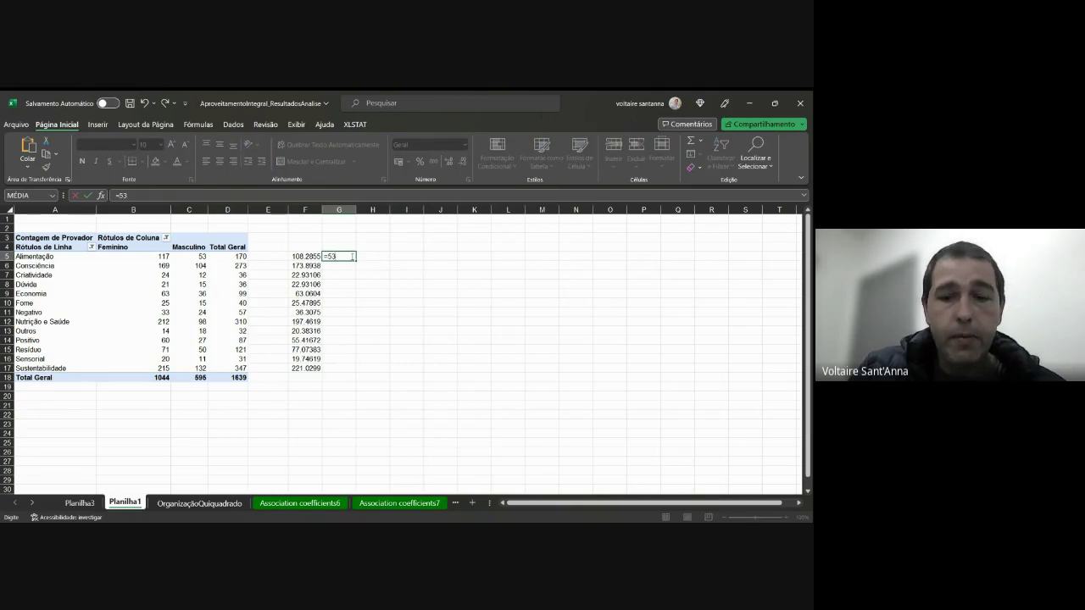
key(BackSpace)
key(BackSpace)
key(BackSpace)
text(1)
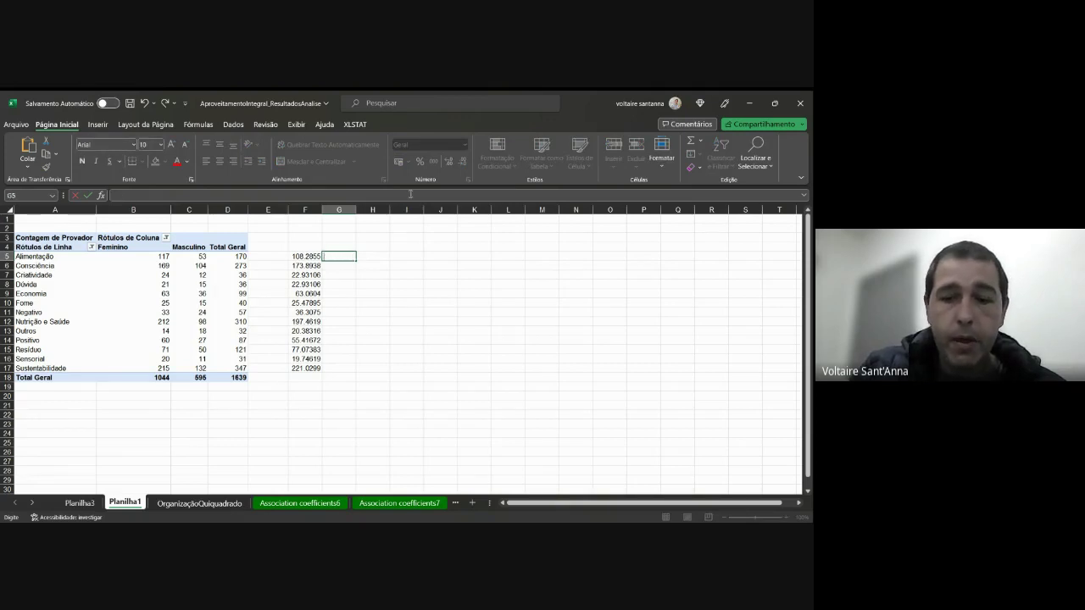
- Enter =170*595/1639 in G5 as Alimentação's expected Masculino frequency, copying the *595/1639 part of the formula for reuse
text(=170*)
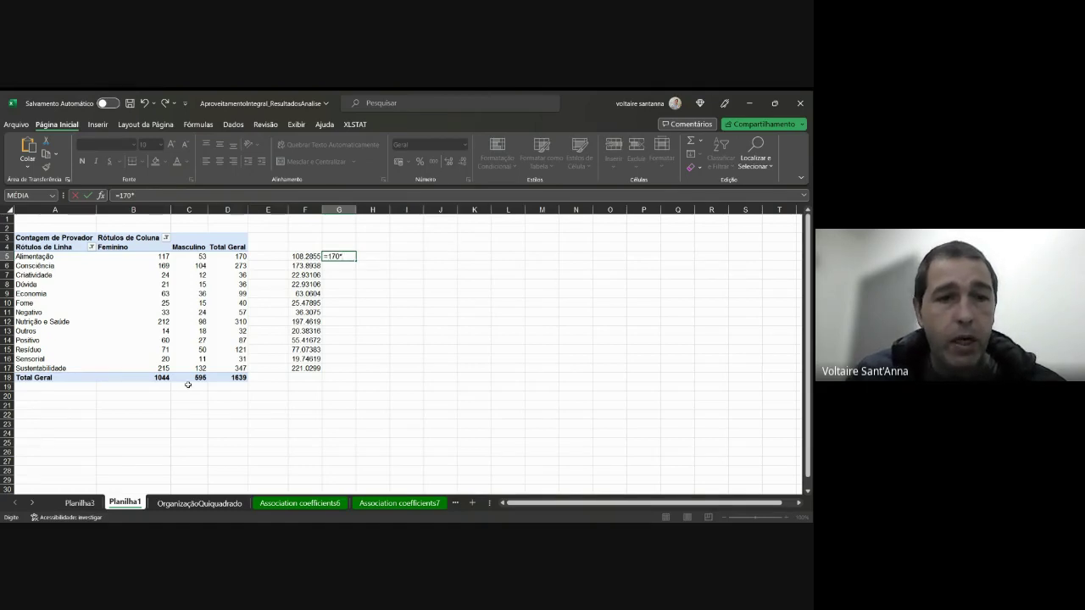
text(595)
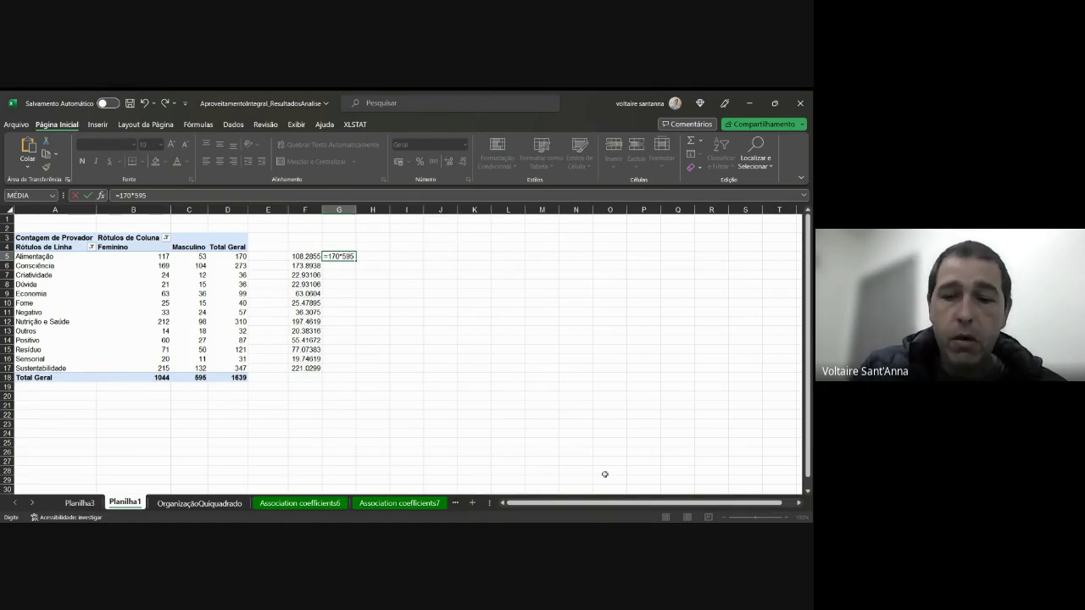
text(/1639)
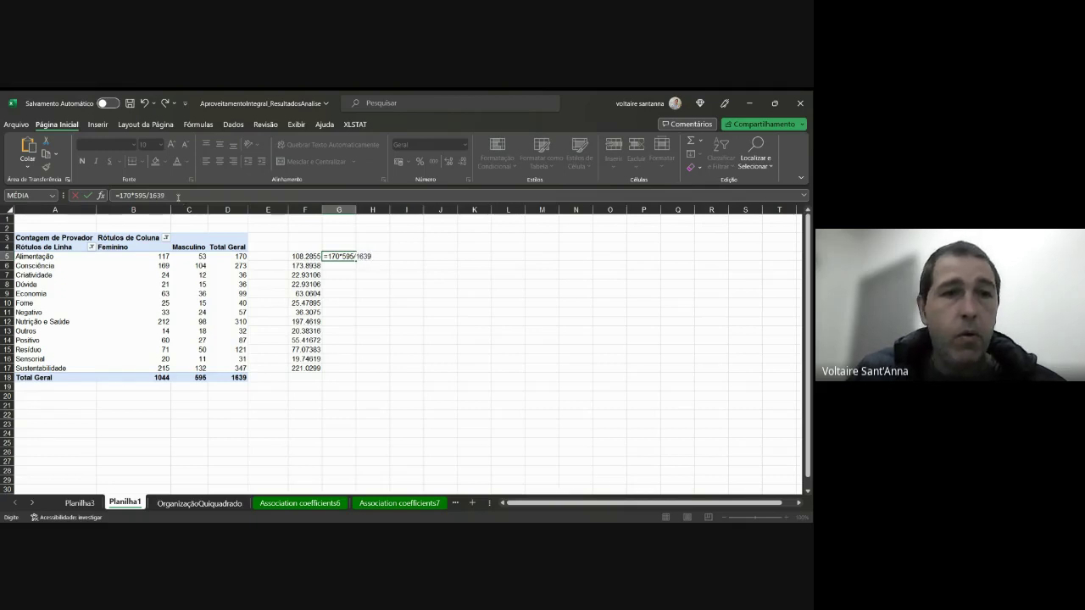
drag(180, 196, 131, 194)
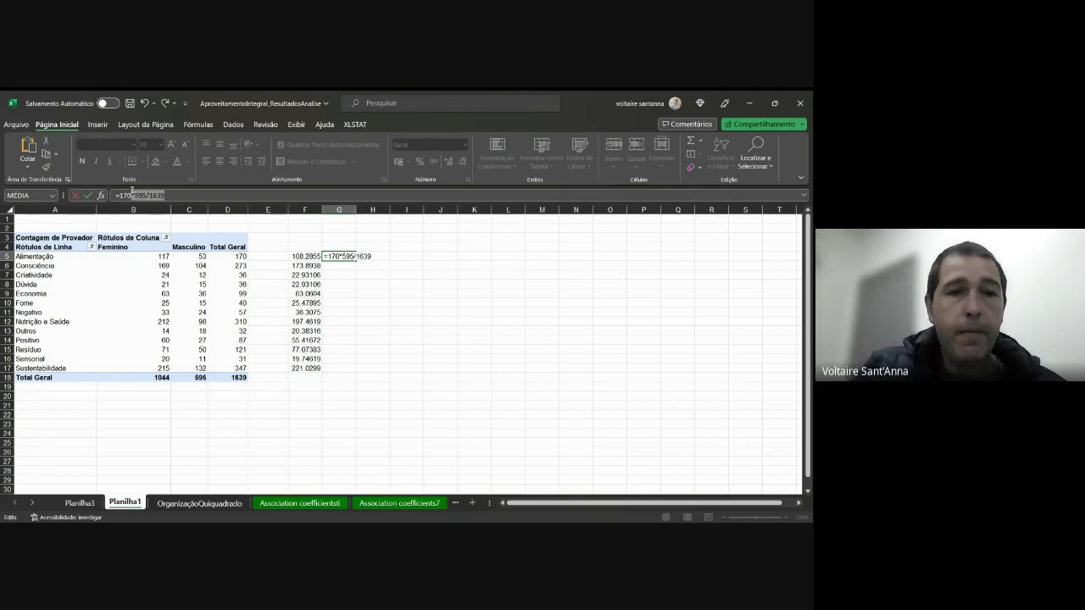
key(Return)
- Calculate Consciência's expected Masculino frequency in G6 by multiplying its pivot table row total, referenced from D6, by 595/1639
text(=)
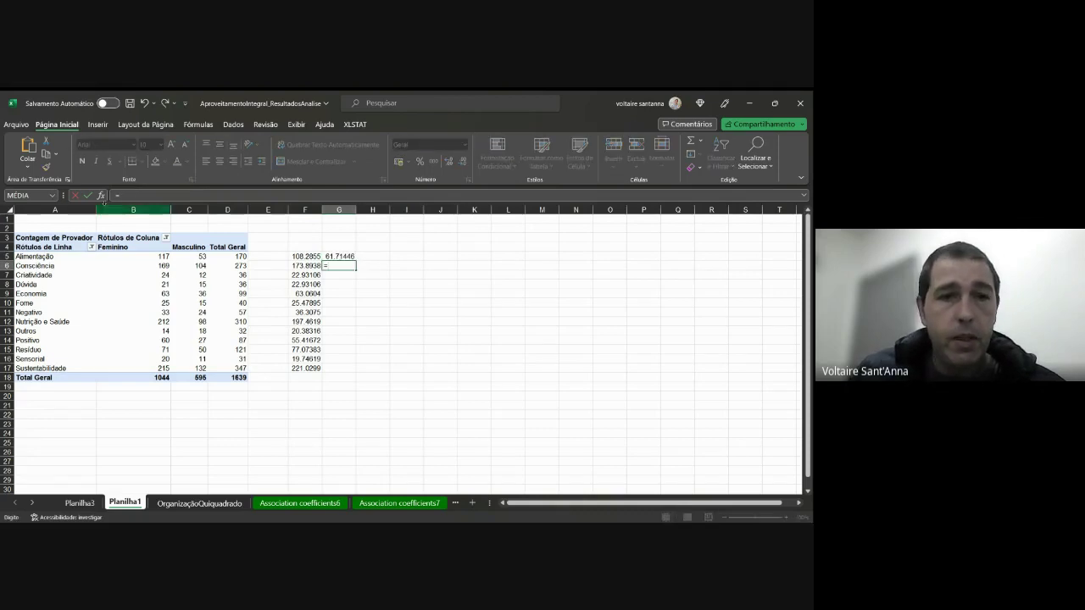
click(234, 266)
text(*595/1639)
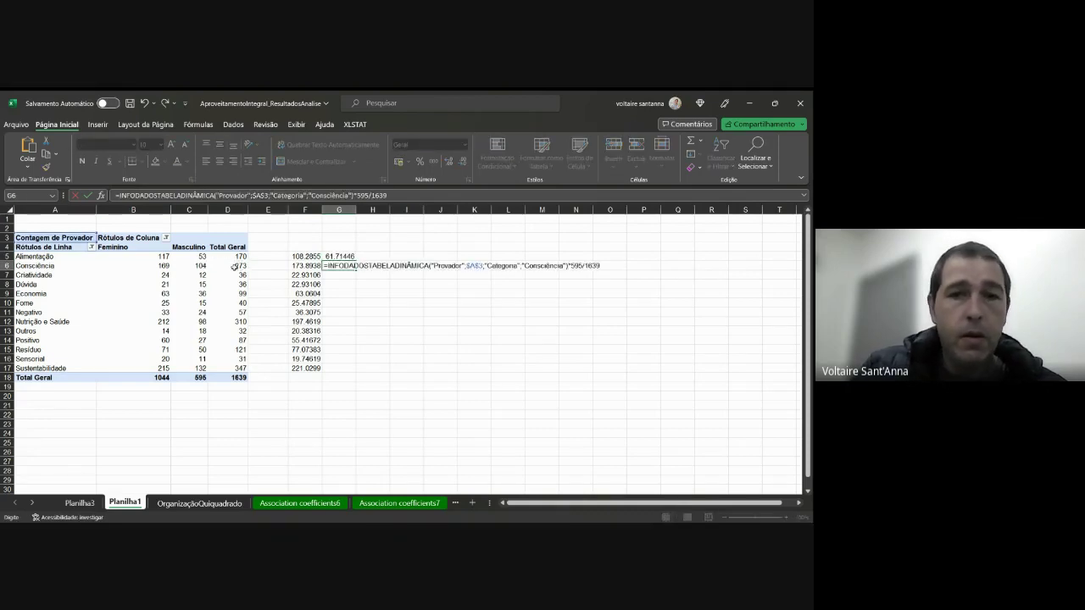
key(Return)
- Try to fill the Consciência formula from G6 down to G17, and undo the fill
click(336, 266)
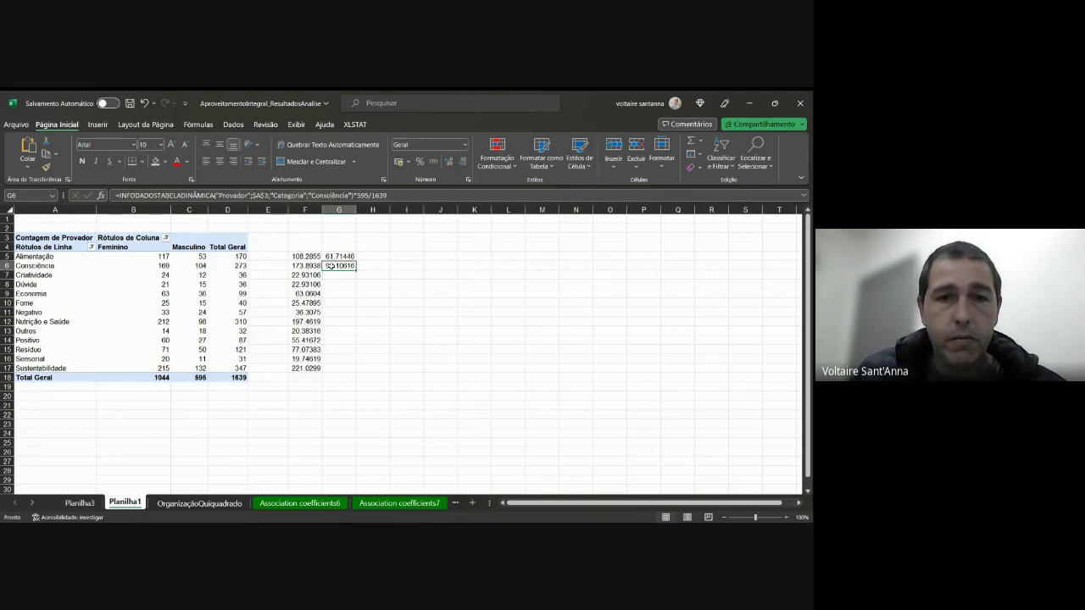
drag(356, 271, 361, 370)
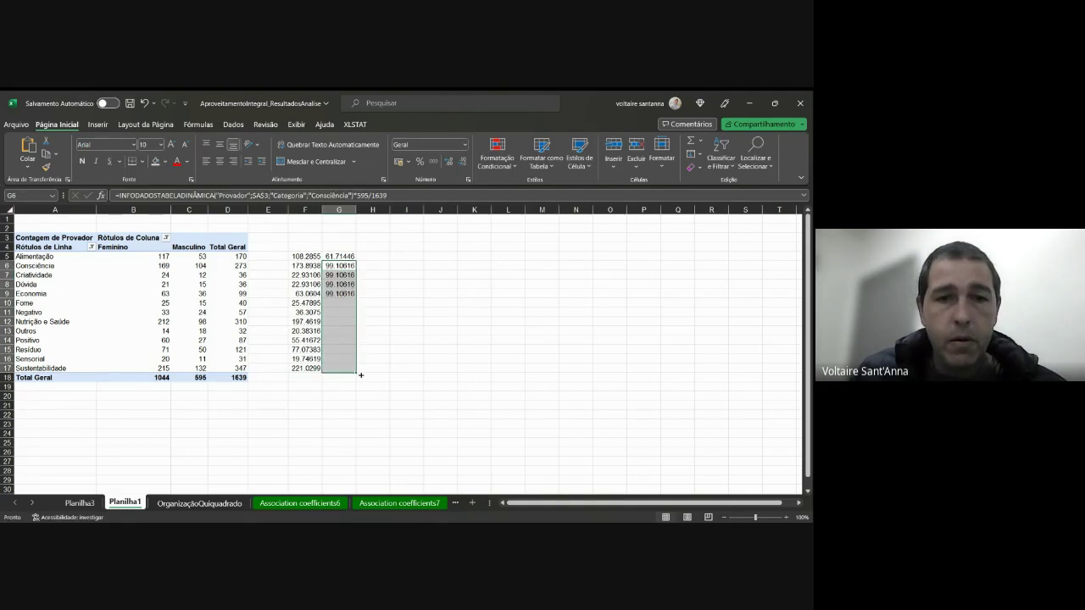
click(144, 103)
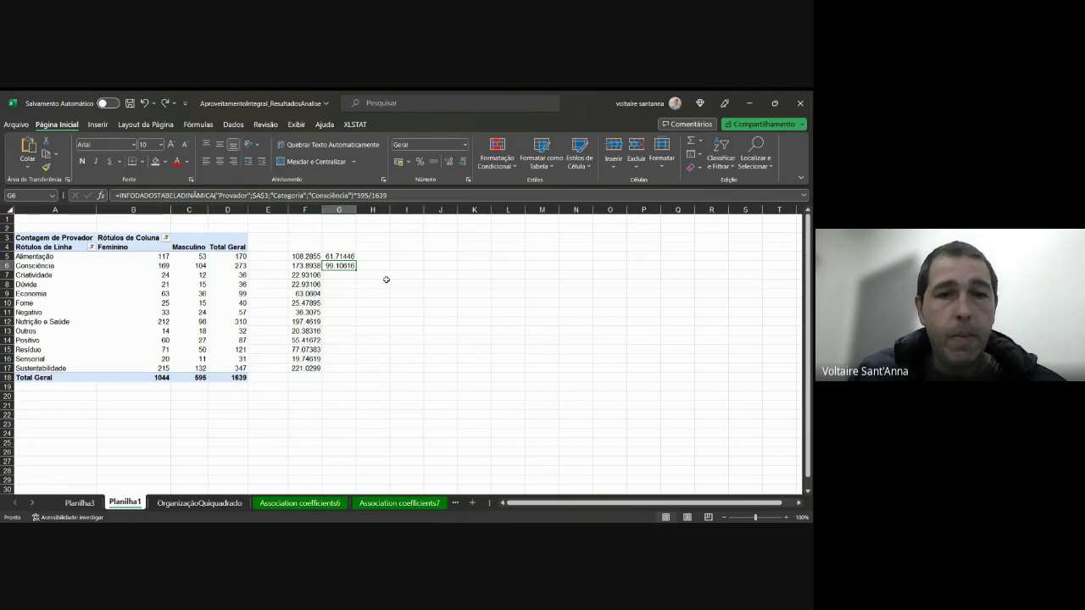
- Enter =36*595/1639 in both G7 and G8 as the expected Masculino frequencies for Criatividade and Dúvida
click(341, 273)
text(=36*595/1639)
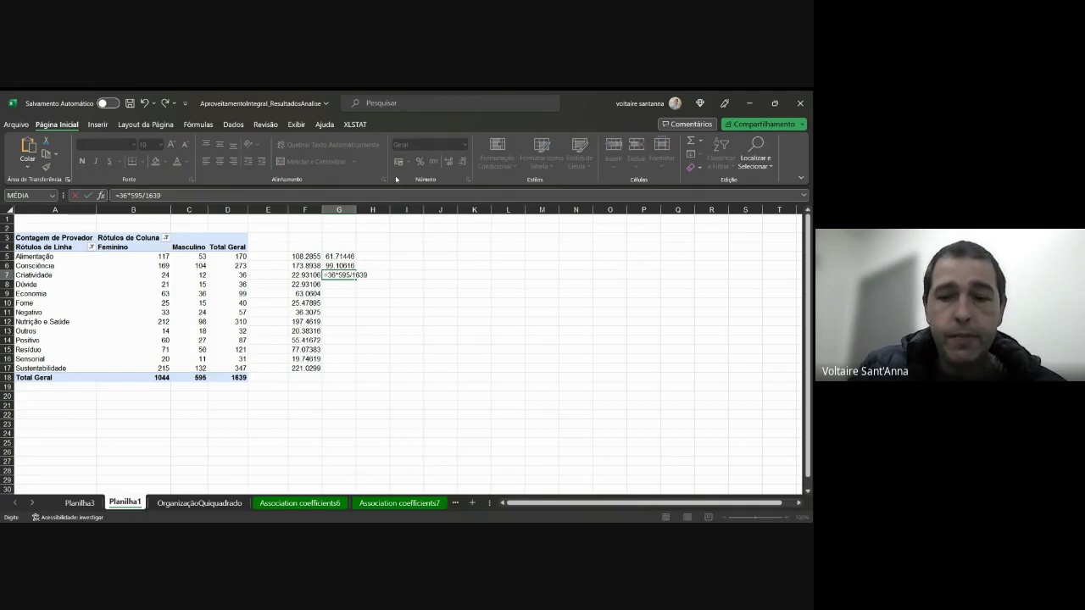
key(Return)
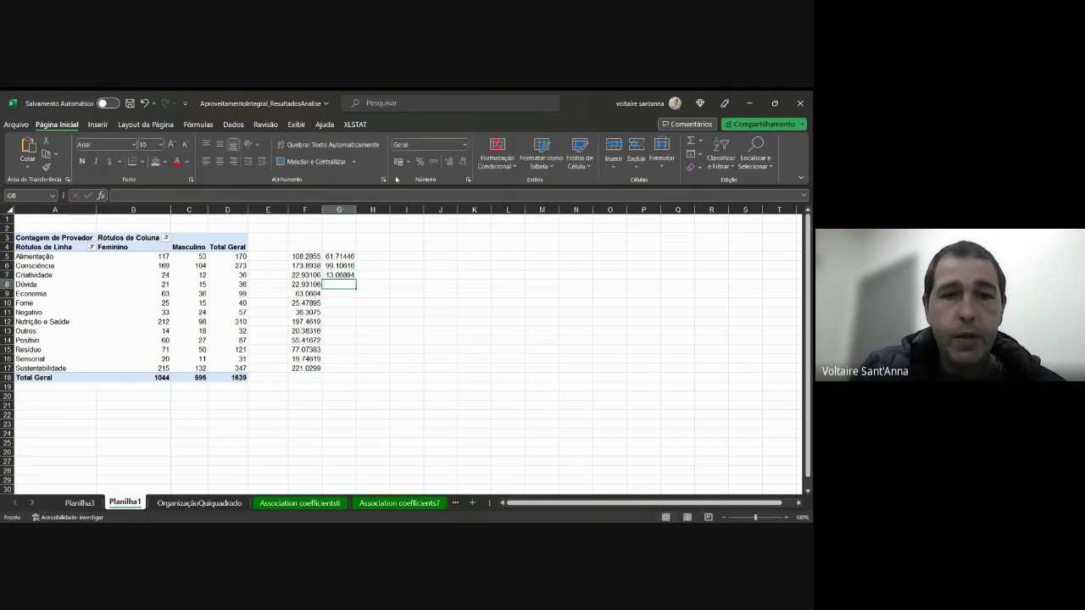
text(=36*595/1639)
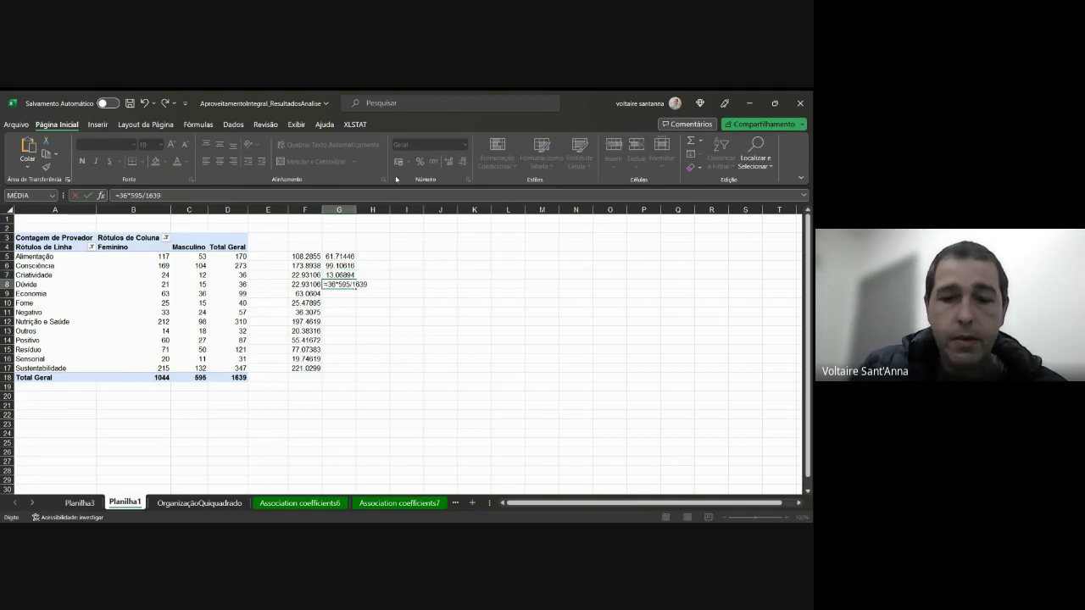
key(Return)
- Calculate the expected Masculino frequencies for Economia in G9 with =99*595/1639 and Fome in G10 with =40*595/1639
text(=99*595/1639)
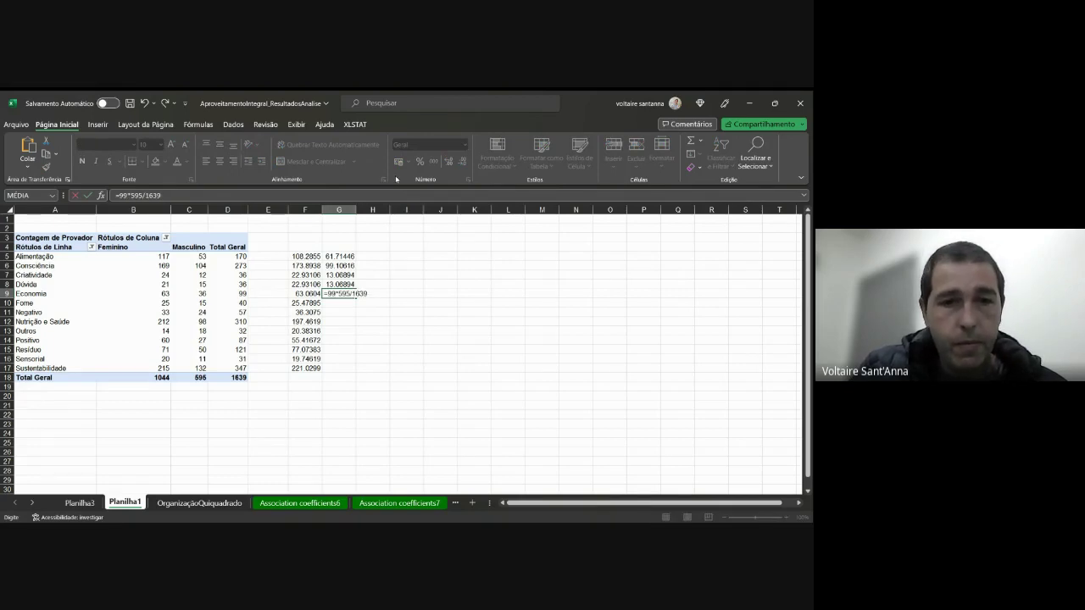
key(Return)
text(=)
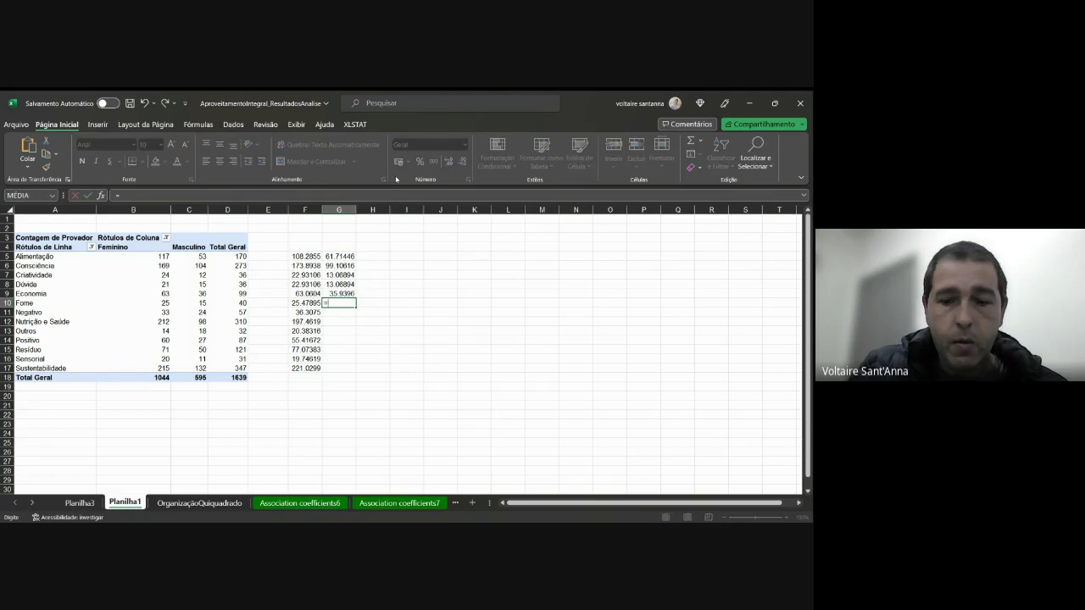
text(40*595/1639)
key(Return)
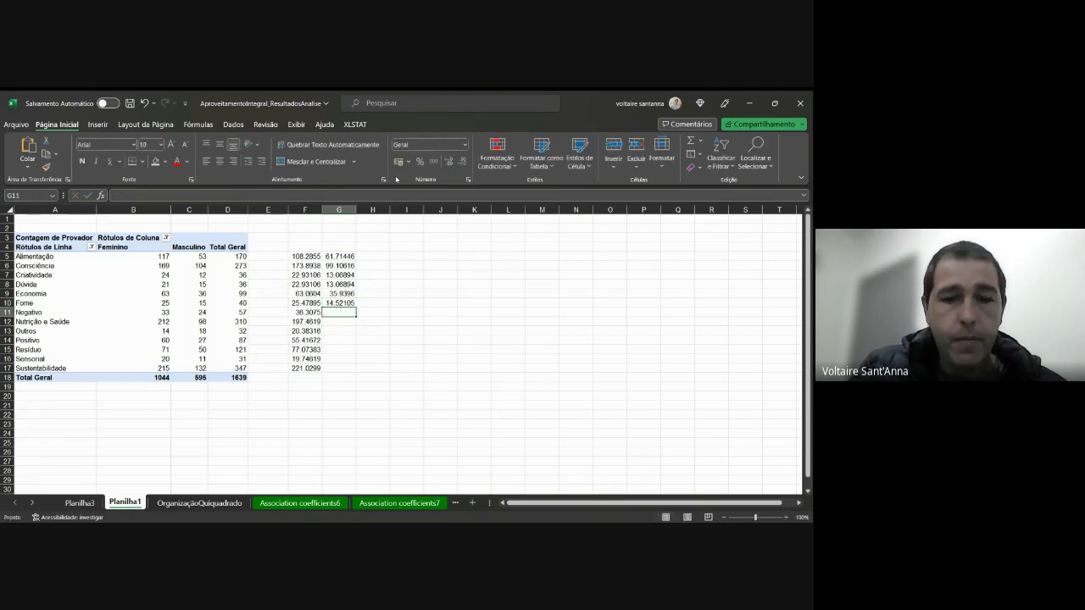
- Calculate the expected Masculino frequencies for Negativo in G11 with =57*595/1639 and Nutrição e Saúde in G12 with =310*595/1639
text(=57*595/1639)
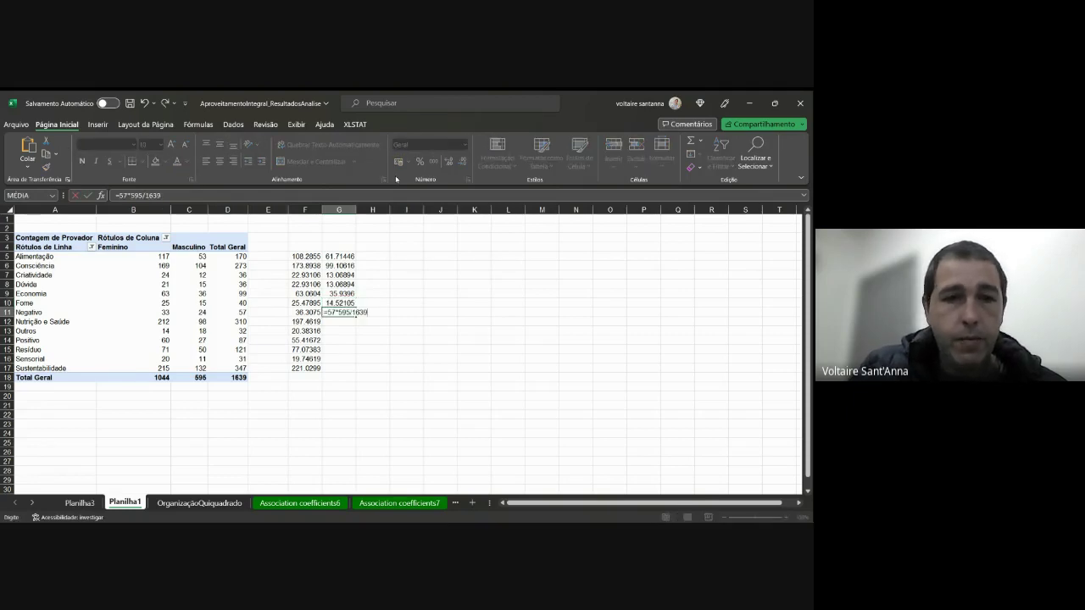
key(Return)
text(=310*595/1639)
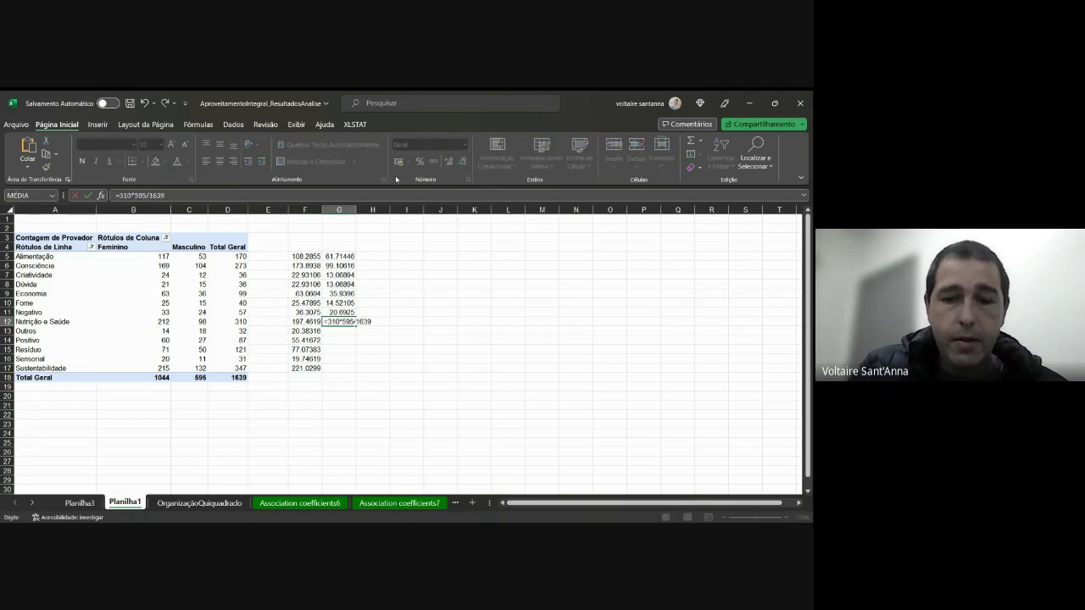
key(Return)
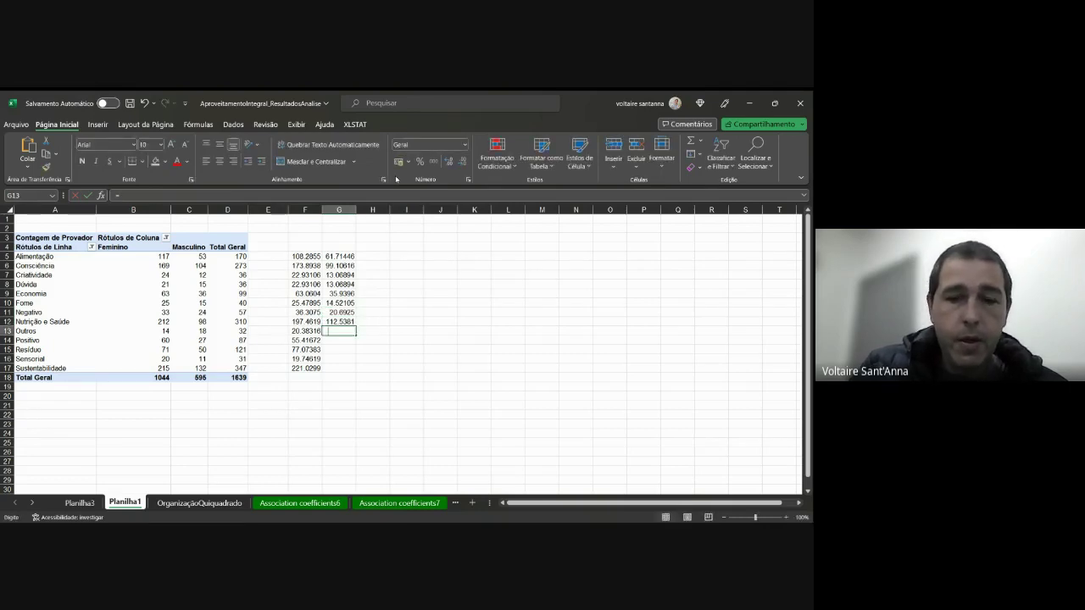
- Calculate the expected Masculino frequencies for Outros in G13 with =32*595/1639 and Positivo in G14 with =87*595/1639
text(=32*595/1639)
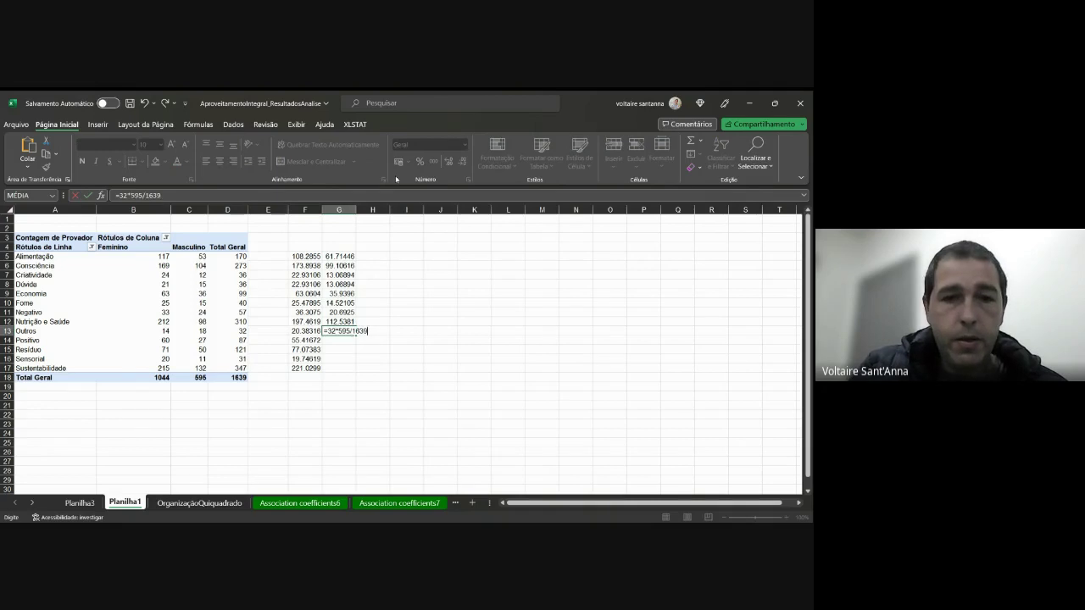
key(Return)
text(=87*595/1639)
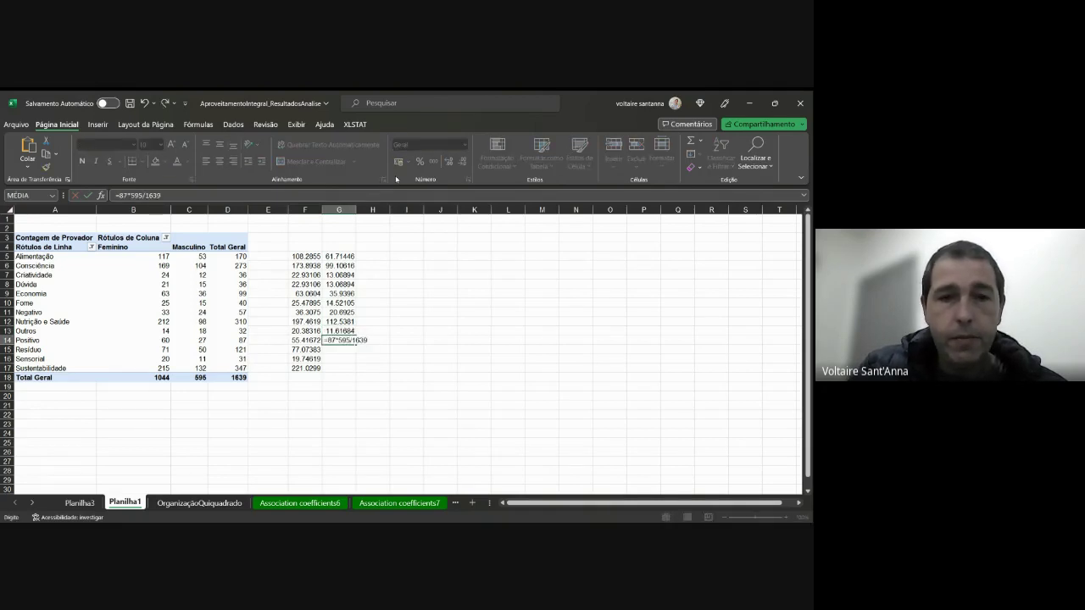
key(Return)
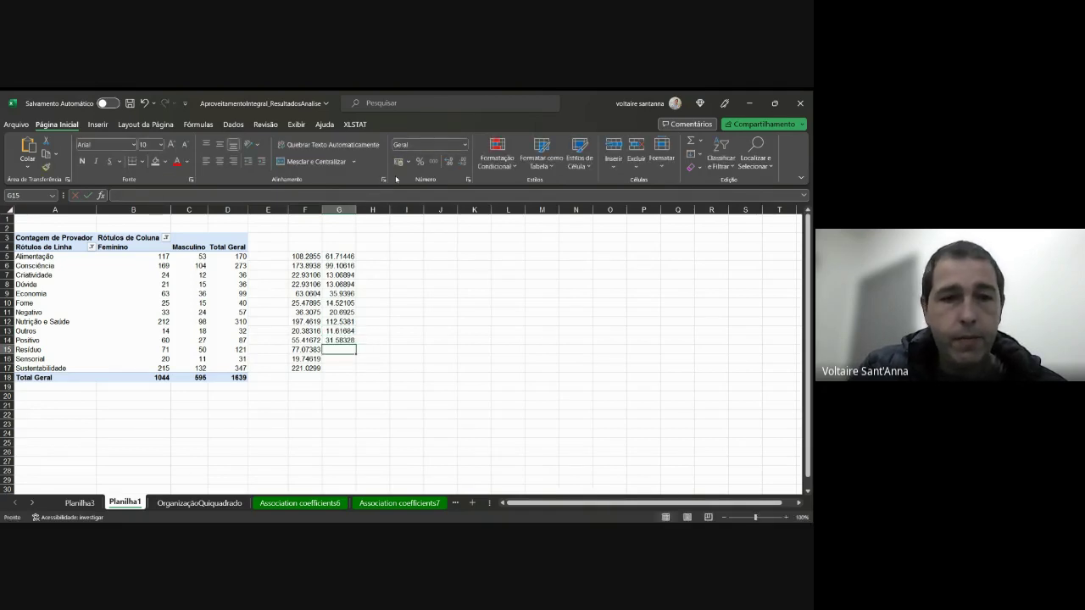
- Calculate the expected Masculino frequencies for Resíduo, Sensorial and Sustentabilidade in G15:G17 with =121*595/1639, =31*595/1639 and =347*595/1639
text(=121)
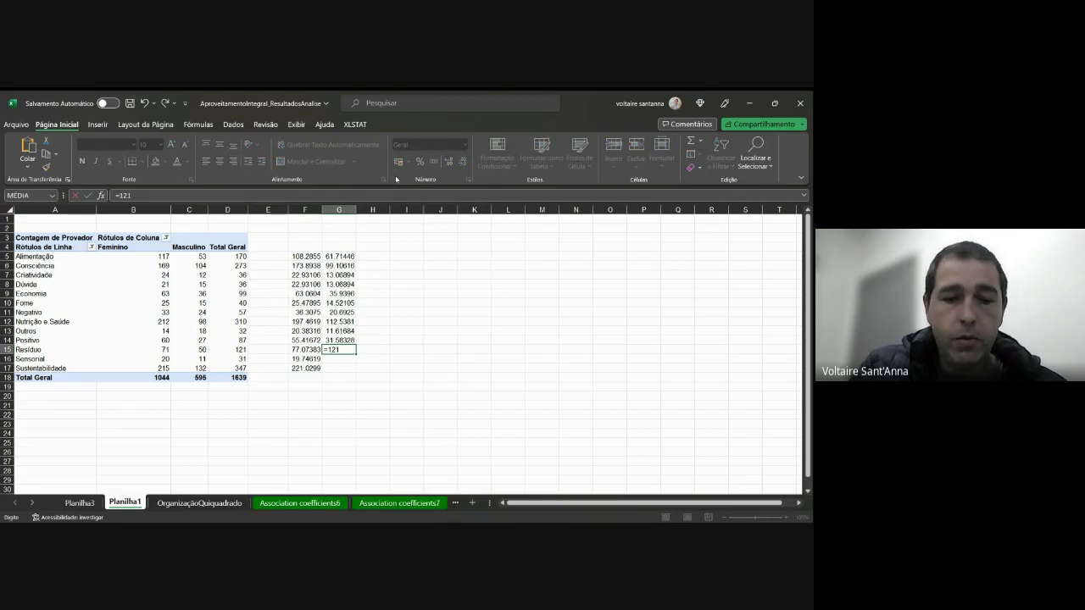
text(*595/1639)
key(Return)
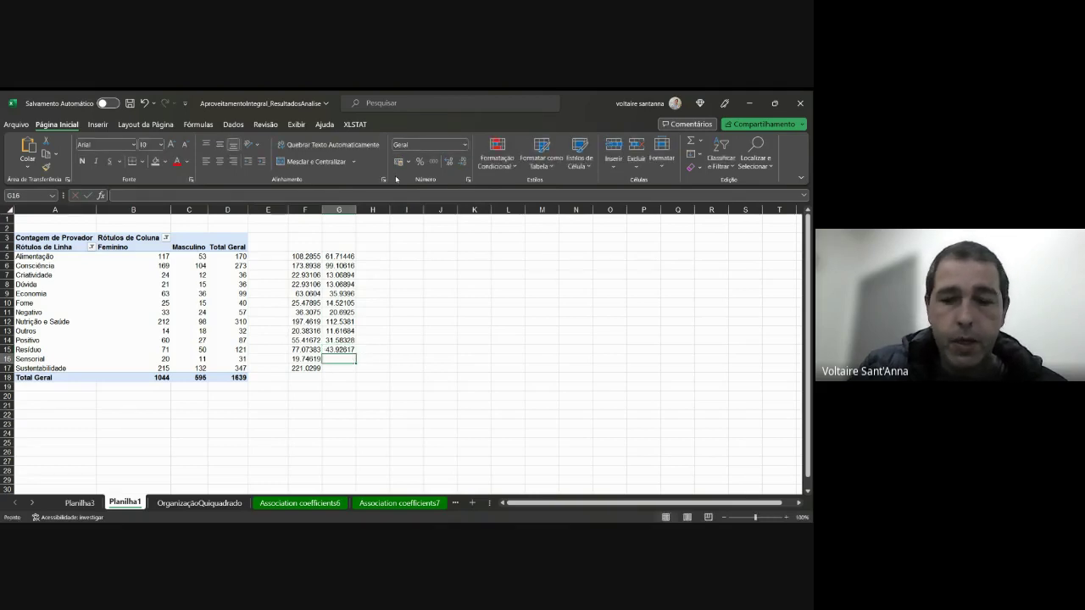
text(=31)
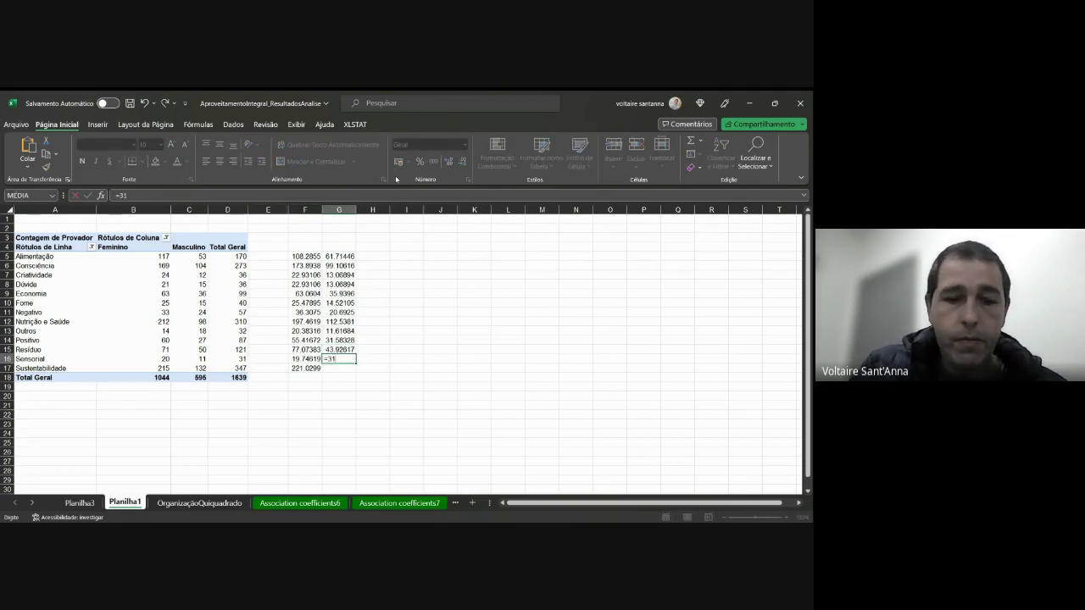
text(*)
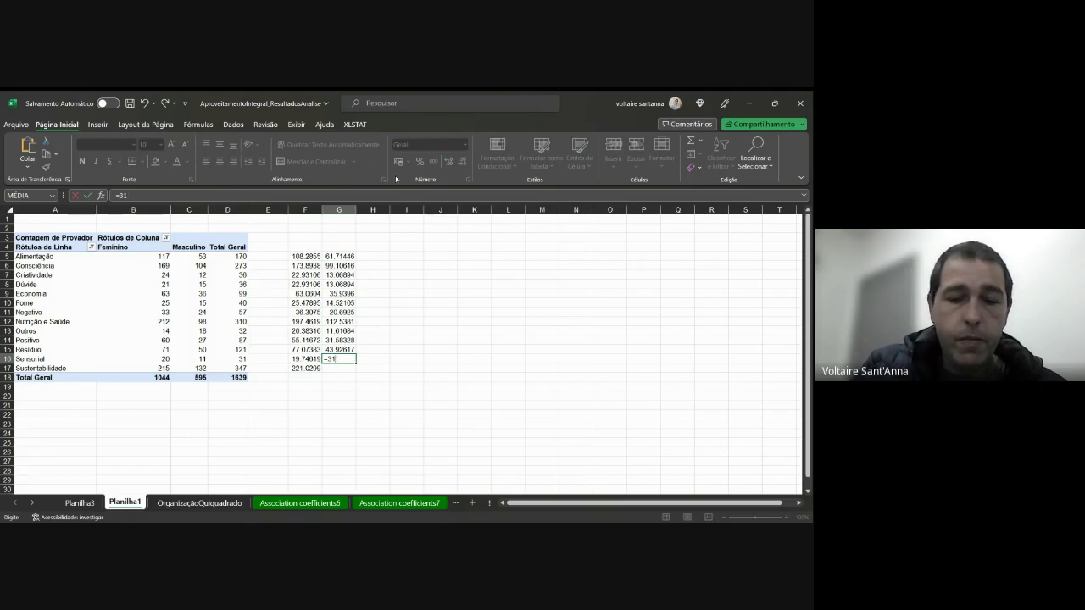
text(595/1639)
key(Return)
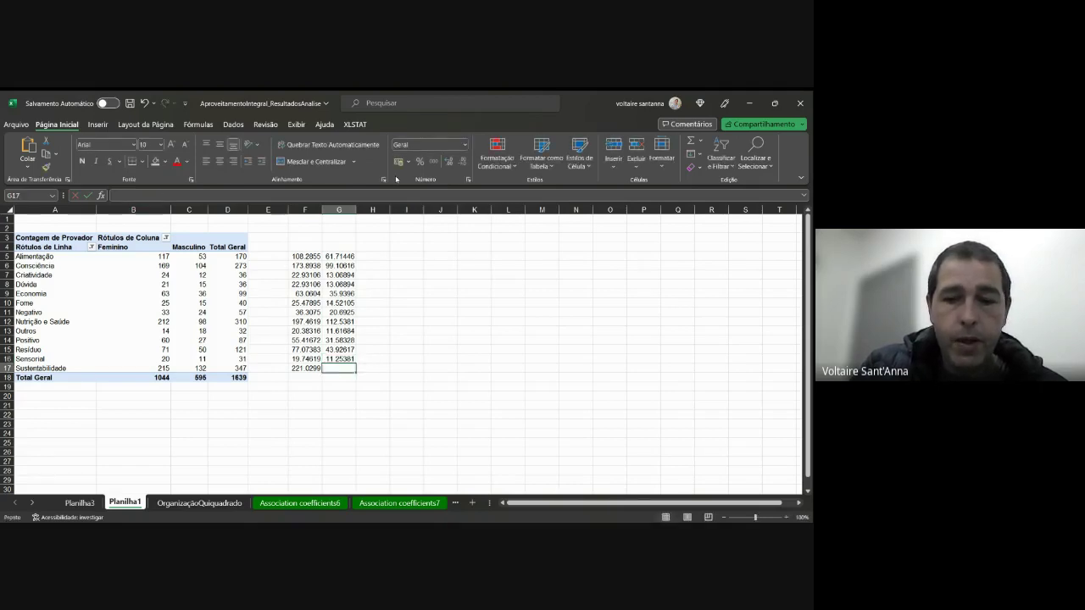
text(=347*595/1639)
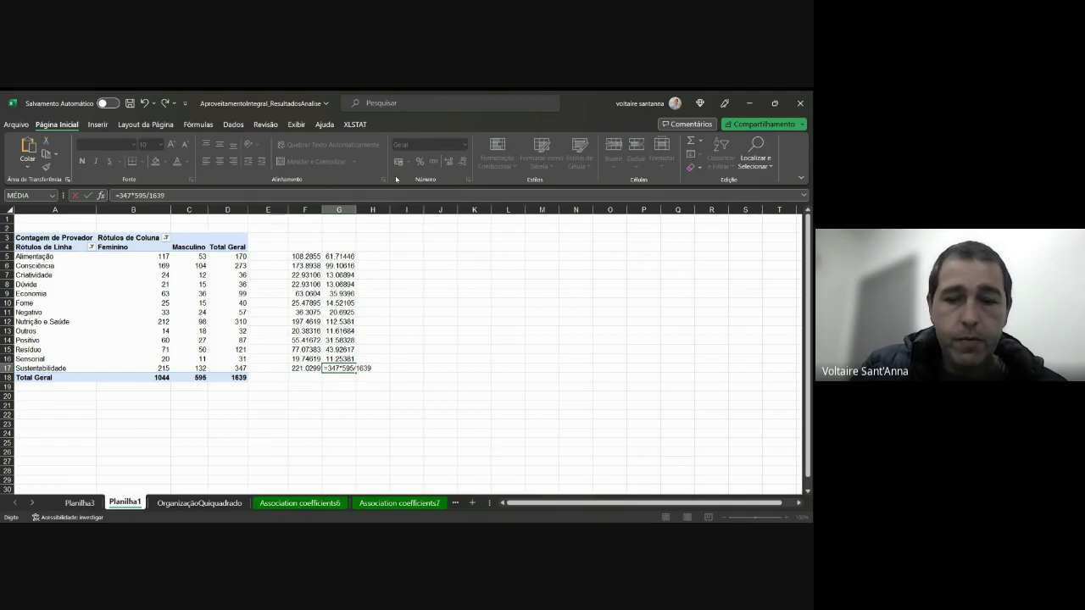
key(Return)
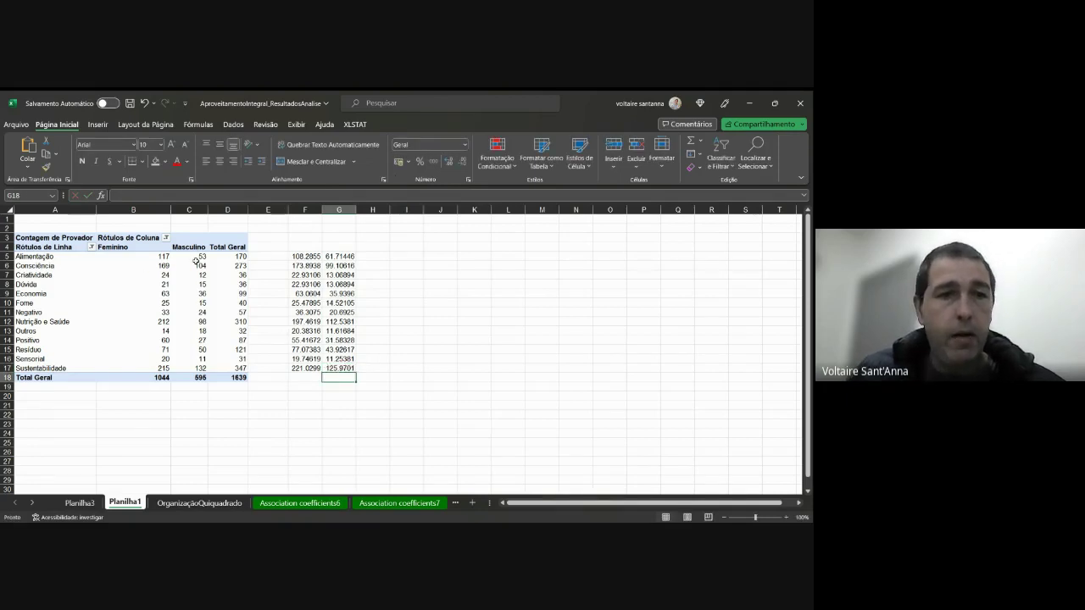
- Fill the observed Feminino and Masculino counts in B5:C17 with orange
drag(120, 257, 195, 366)
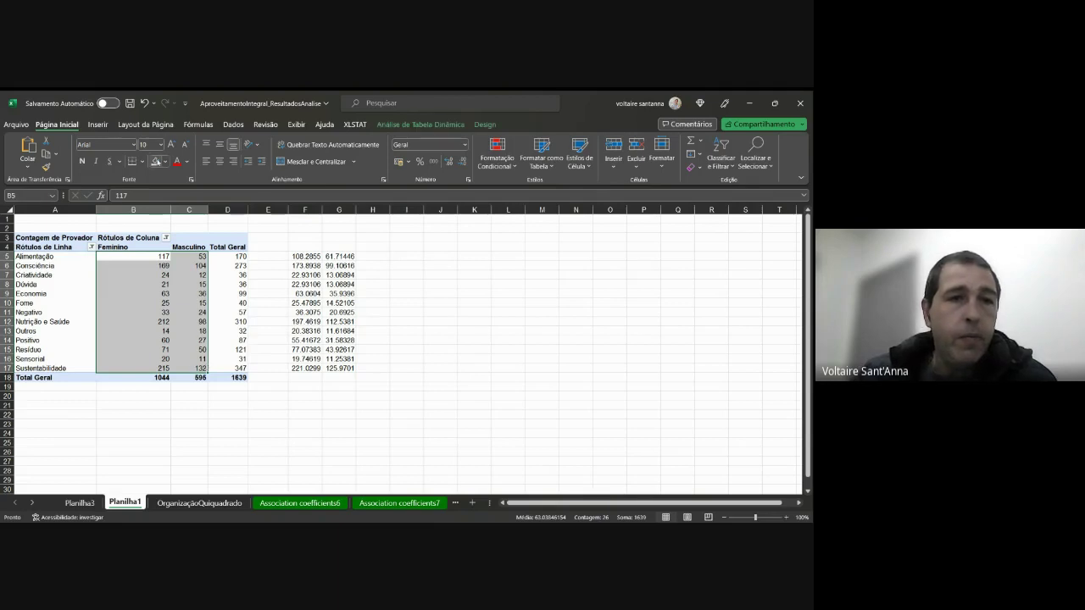
click(163, 161)
click(206, 193)
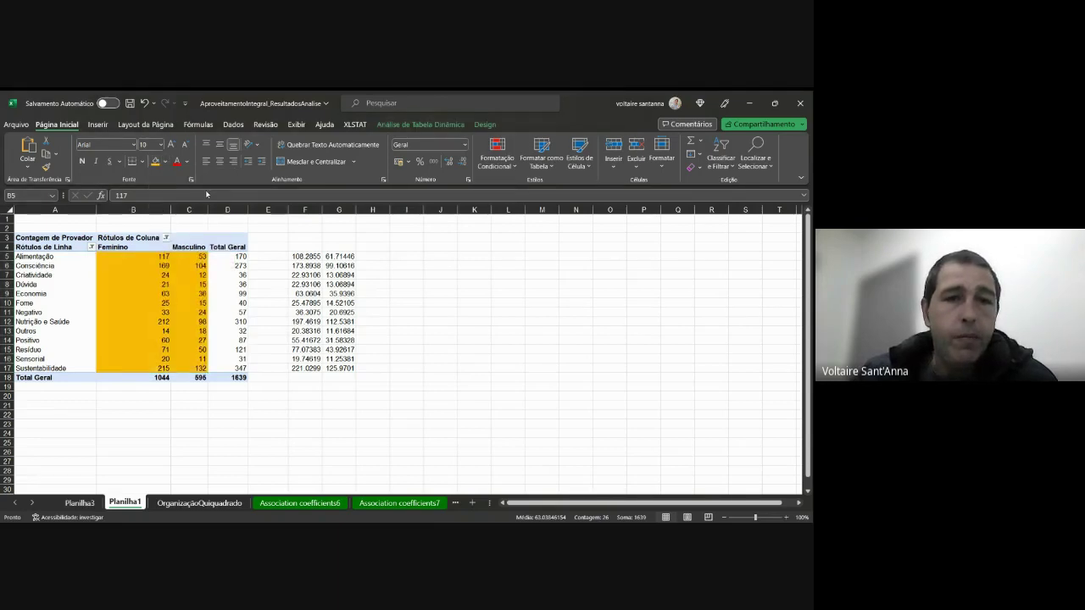
click(474, 321)
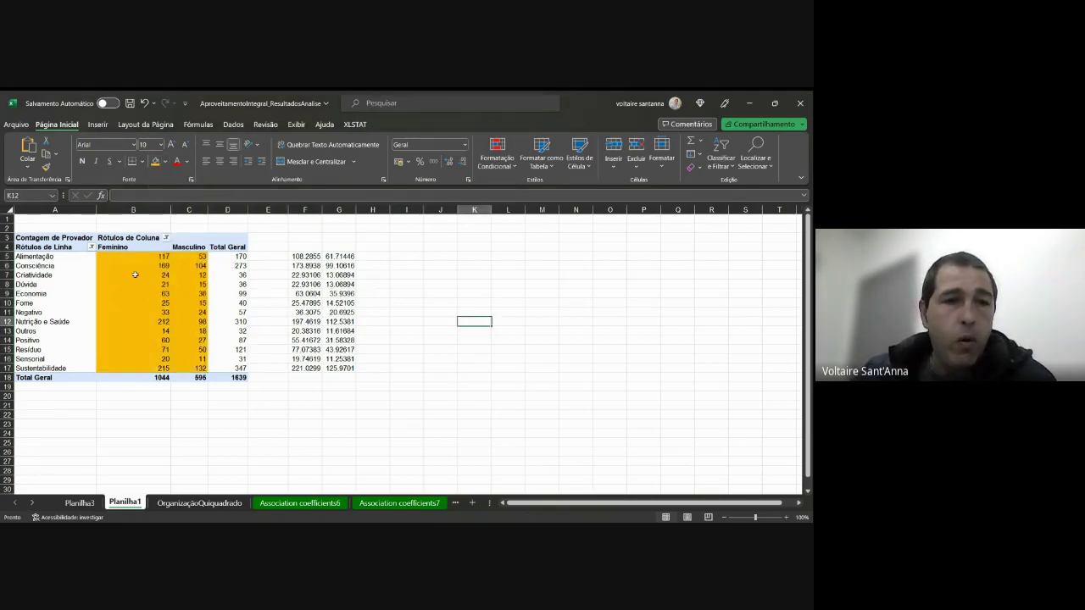
- Set the font color of the expected frequencies in F5:G17 to red
drag(134, 263, 213, 356)
drag(292, 256, 343, 370)
click(176, 161)
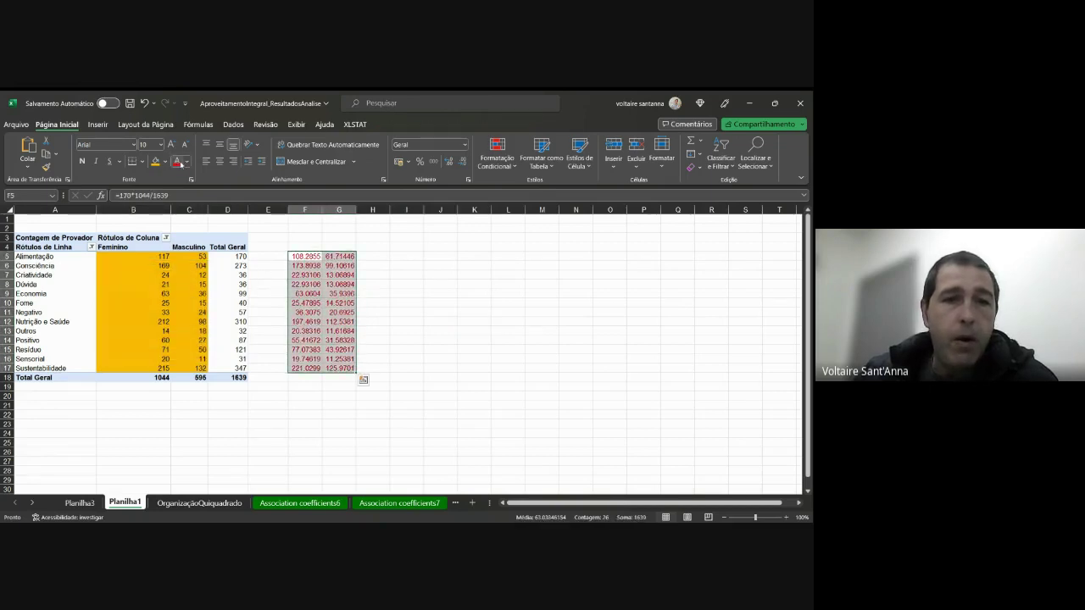
- Calculate the chi-square test p-value in G20 using teste.quiqua with observed range B5:C17 and expected range F5:G17
click(350, 398)
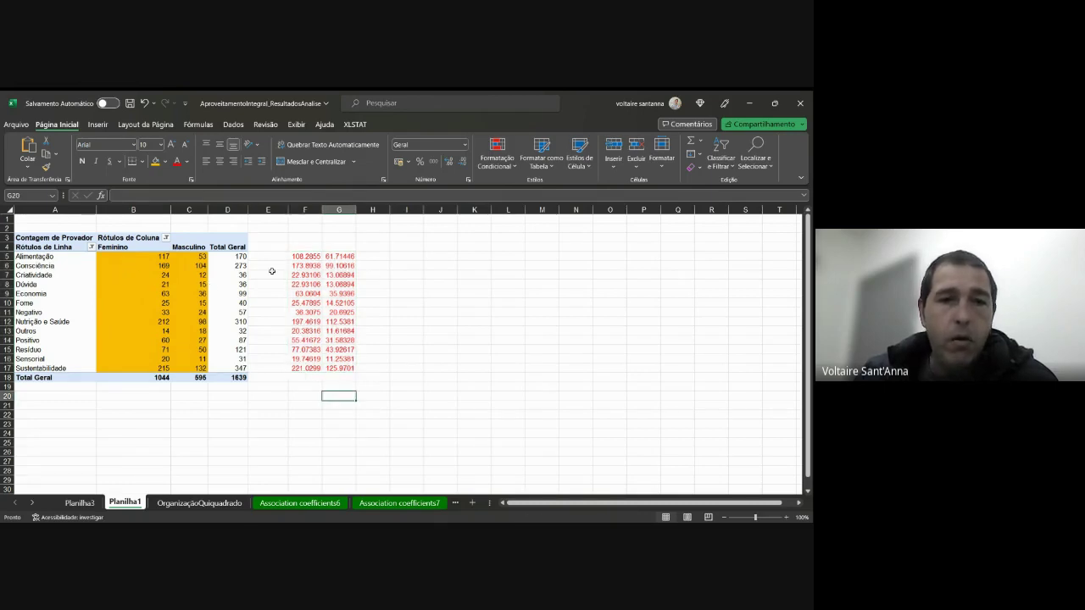
text(=tes)
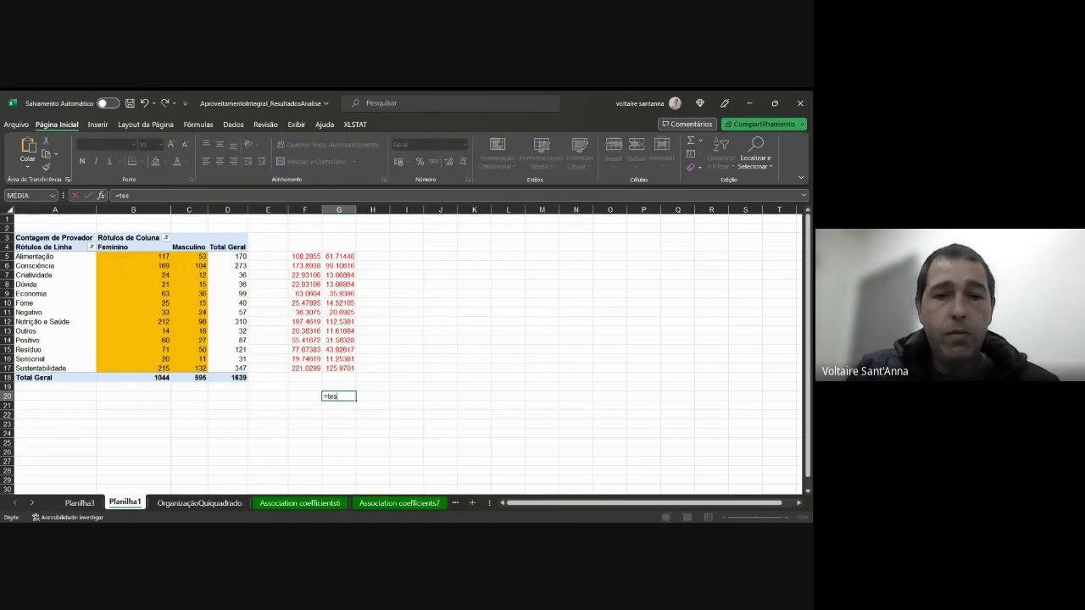
text(,te.quiqu)
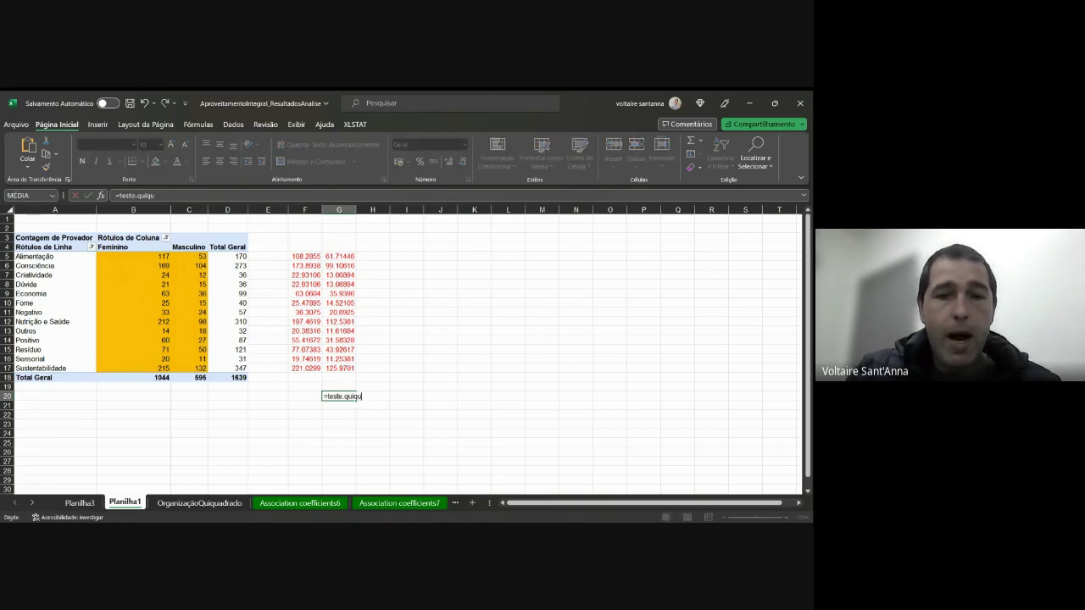
text(a()
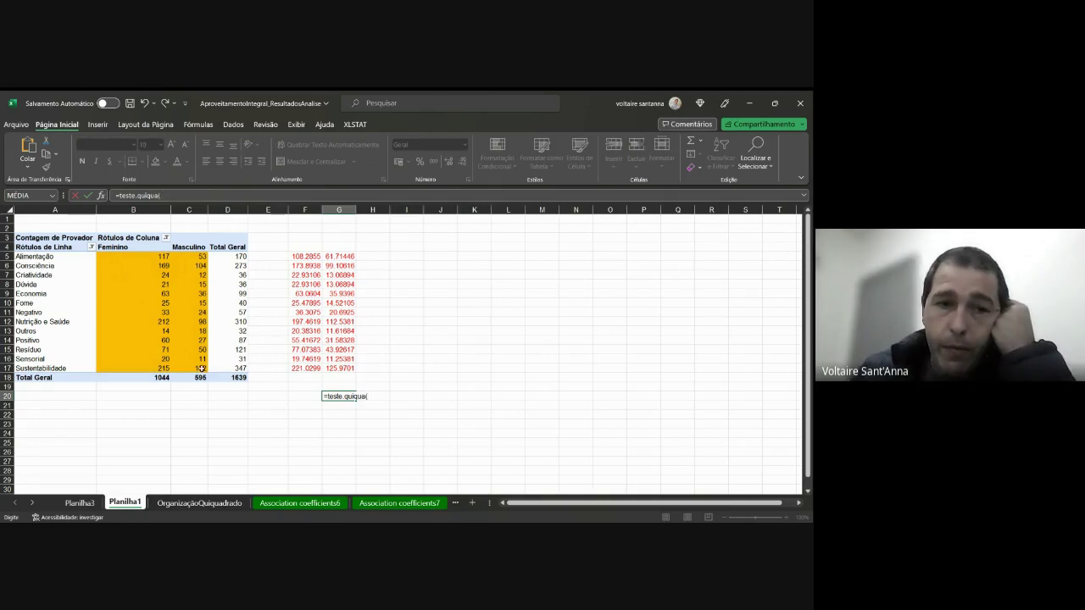
drag(204, 366, 161, 266)
drag(163, 256, 163, 256)
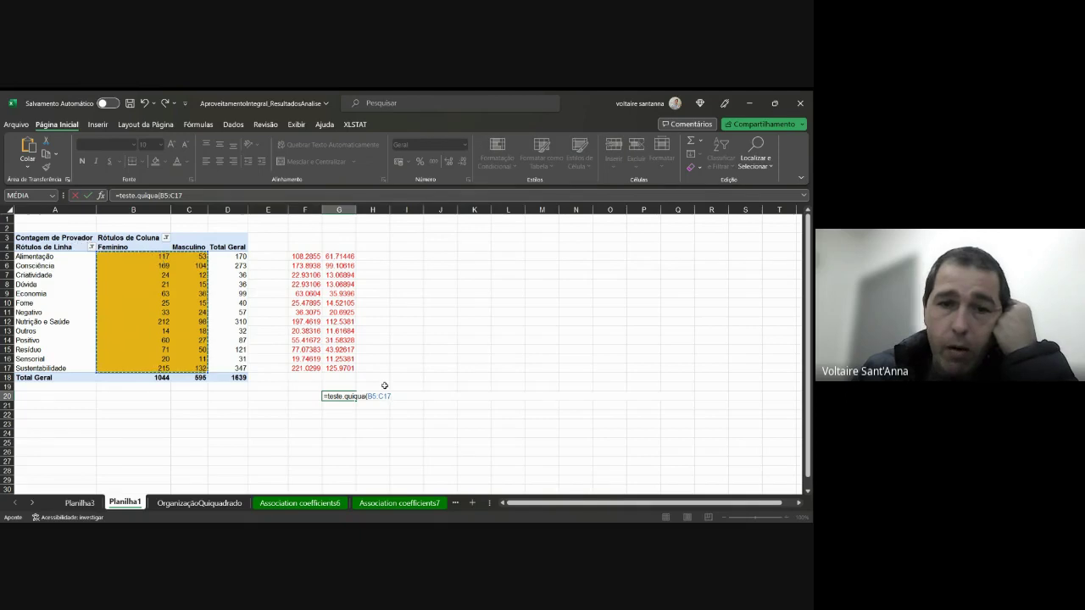
text(;)
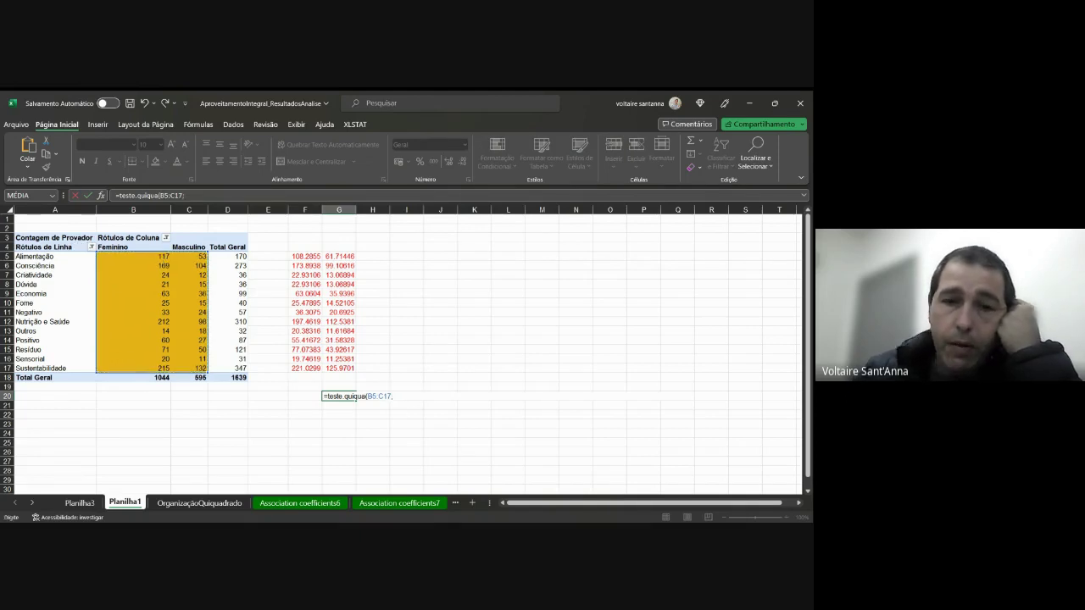
drag(295, 256, 347, 368)
key(Return)
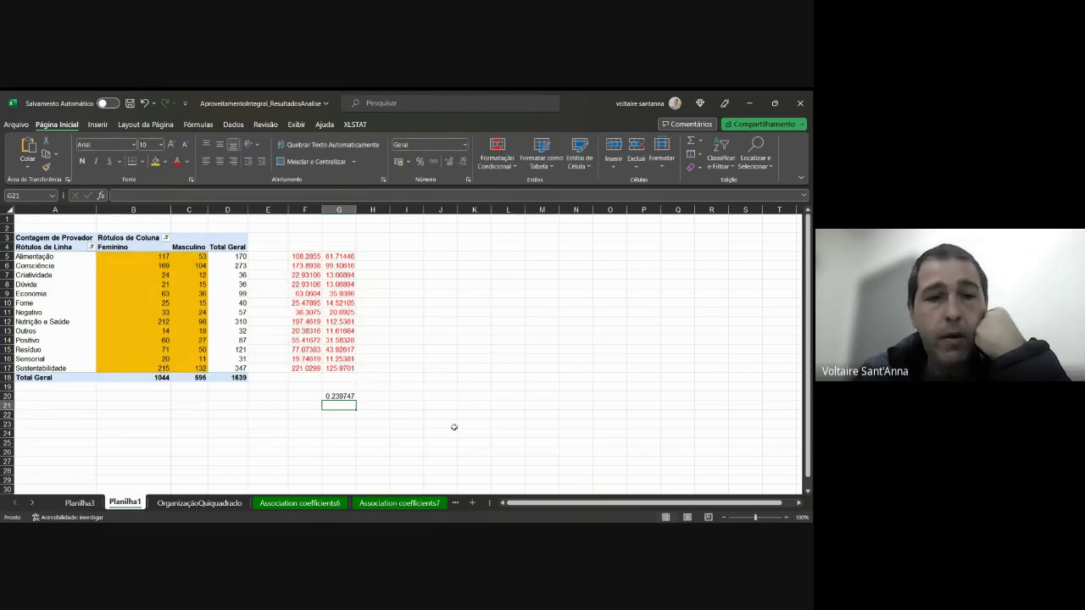
- Label the chi-square result by entering "p-valor" in F20
click(307, 395)
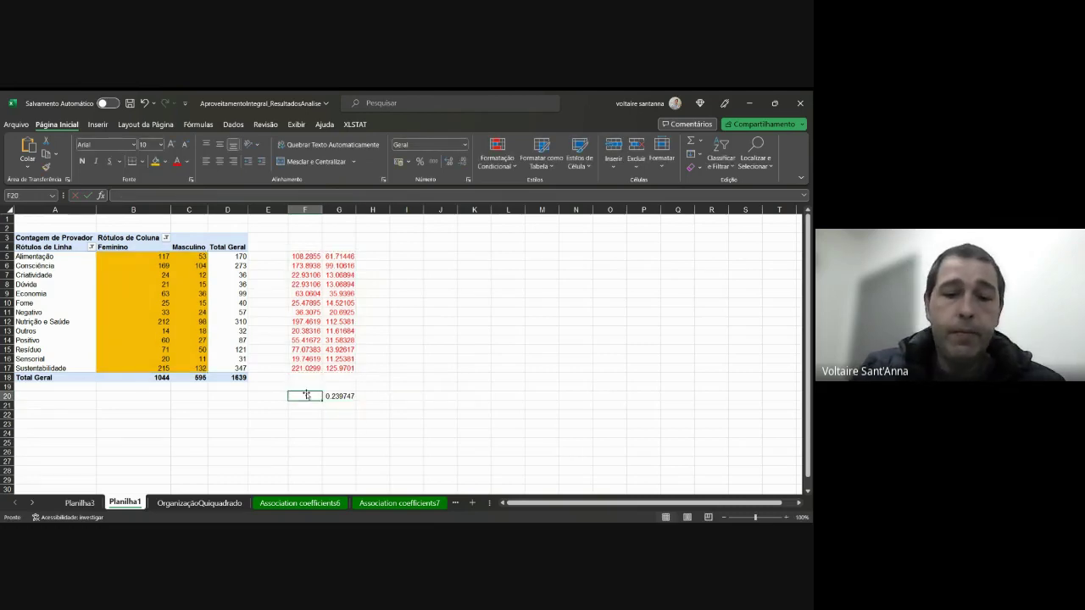
text(p-value)
key(Return)
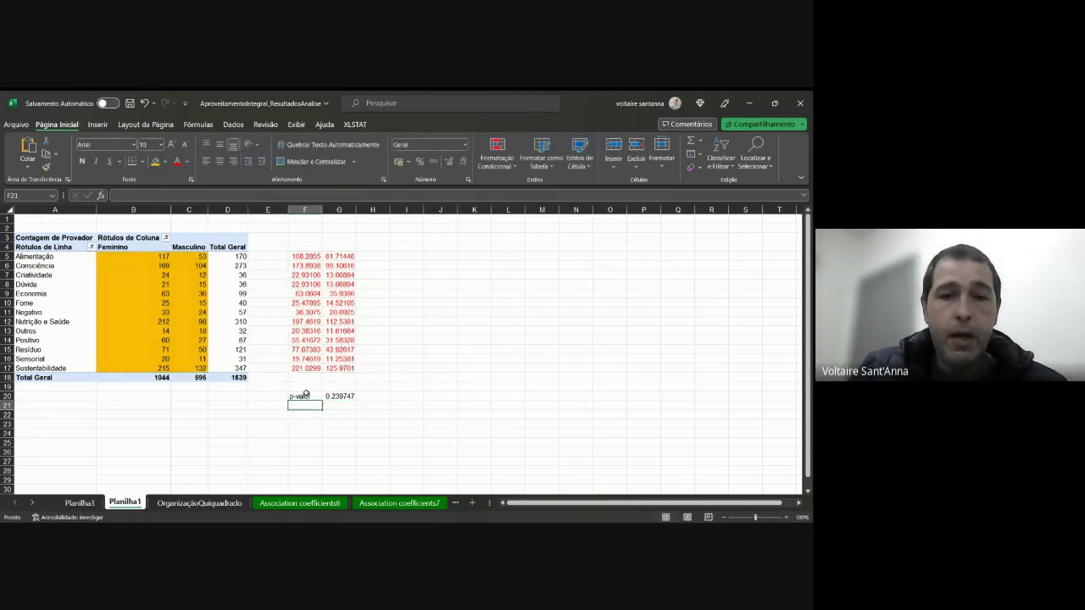
- Enter the conclusion ">0.05, não há relação estatística entre genero e categoria" in H20
key(Right)
key(Up)
key(Right)
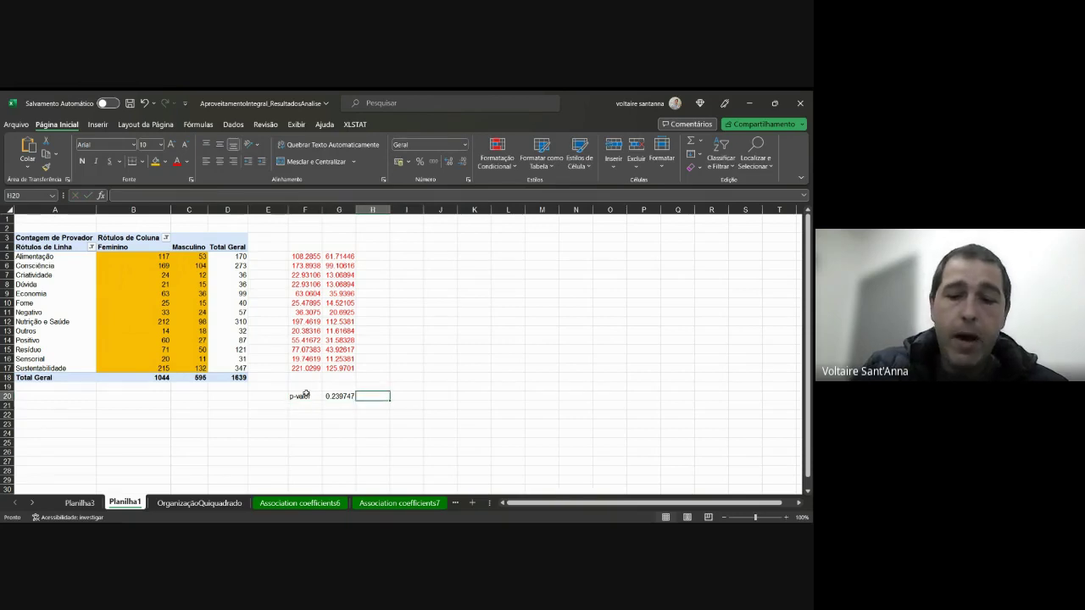
text(>0.05)
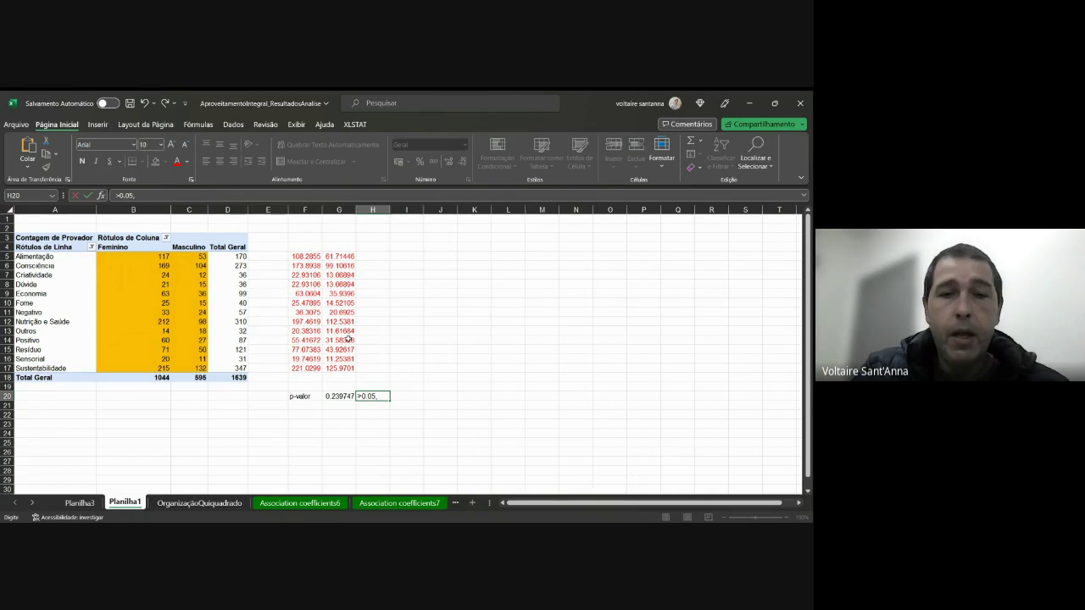
text(, não há rel)
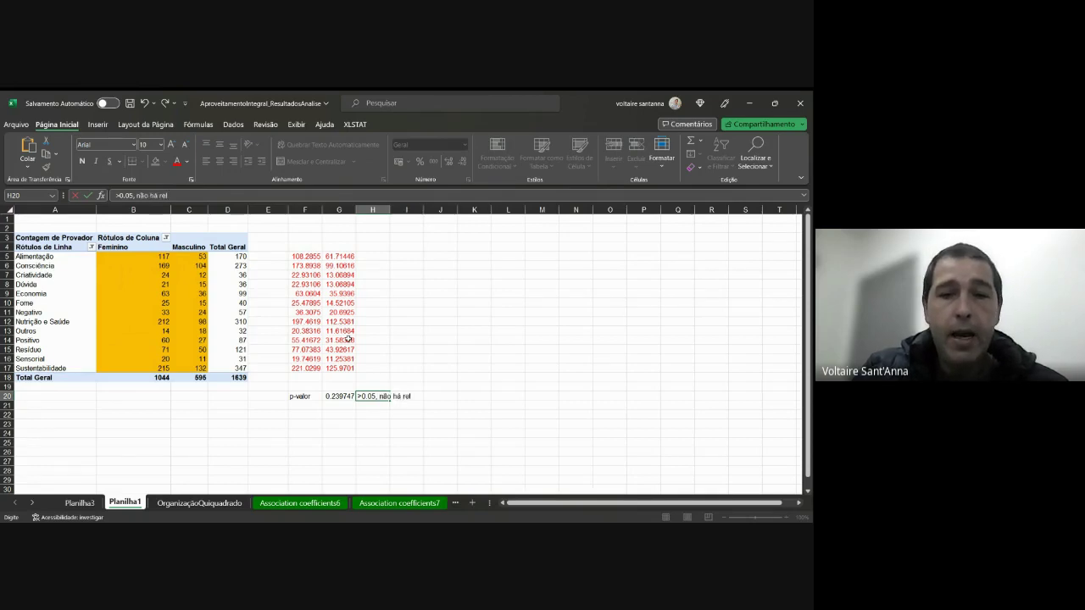
text(ação estratít)
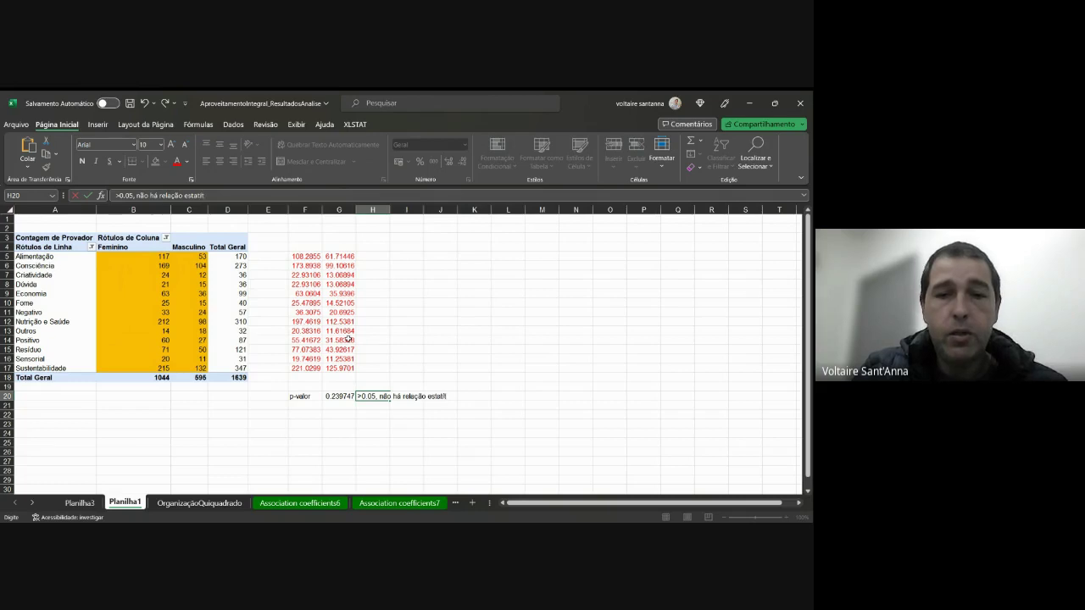
text(ica entre)
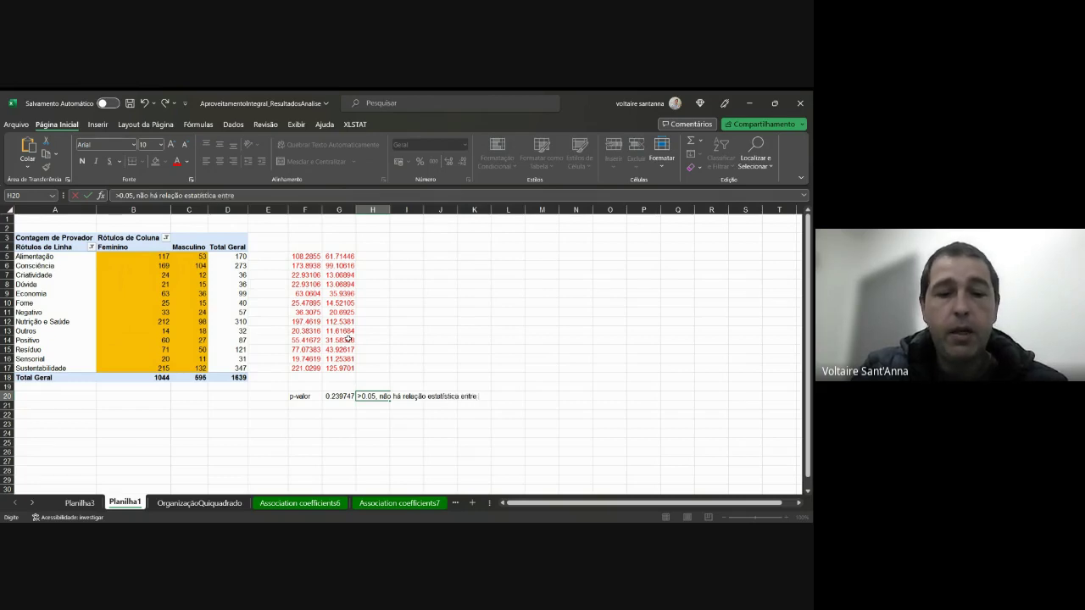
text( genero e)
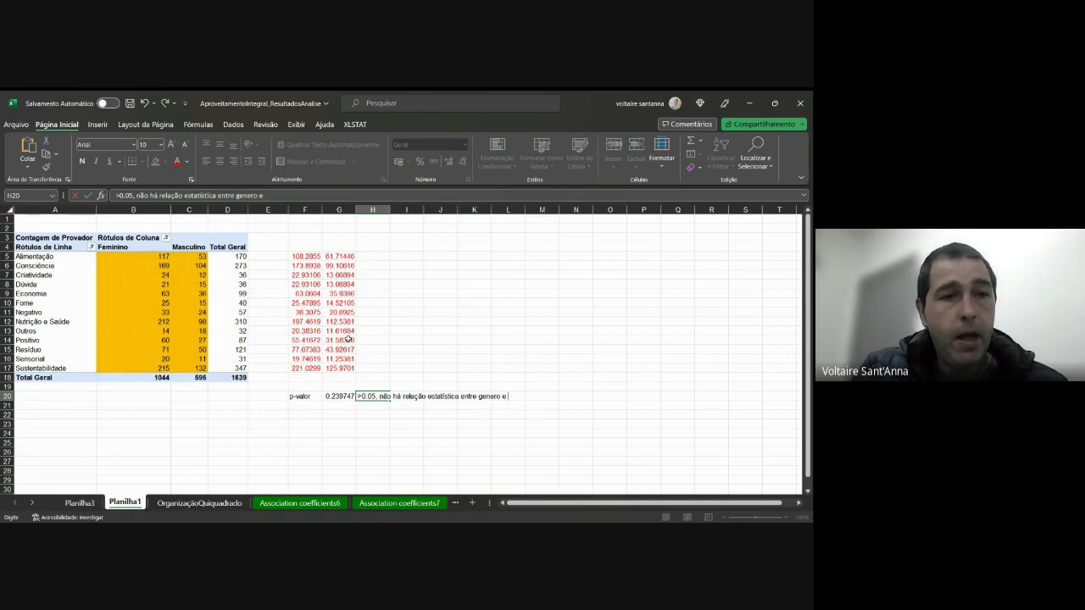
text( cate)
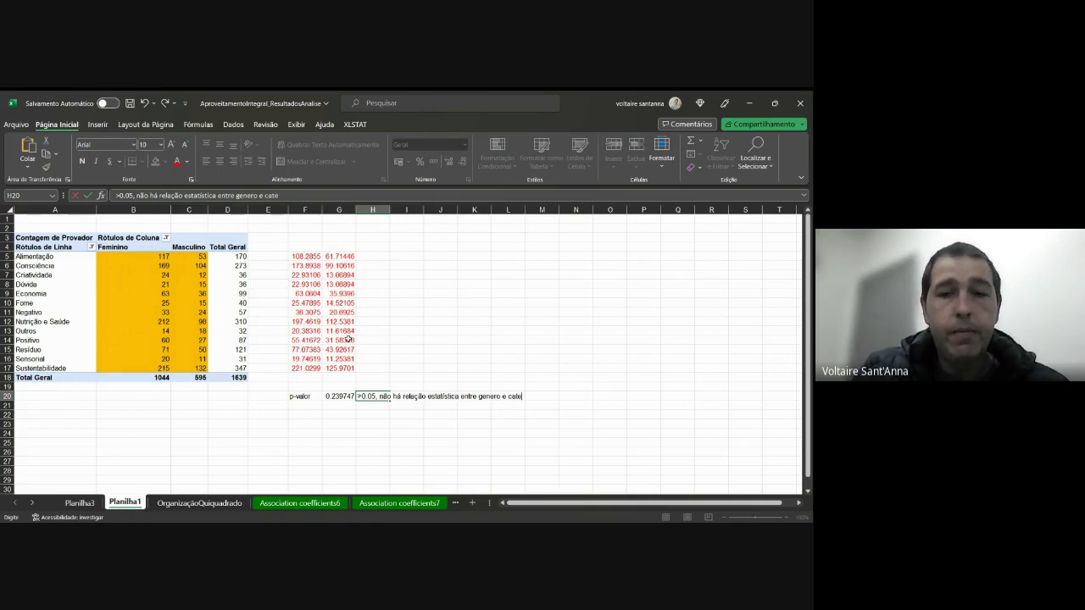
text(goria)
key(Return)
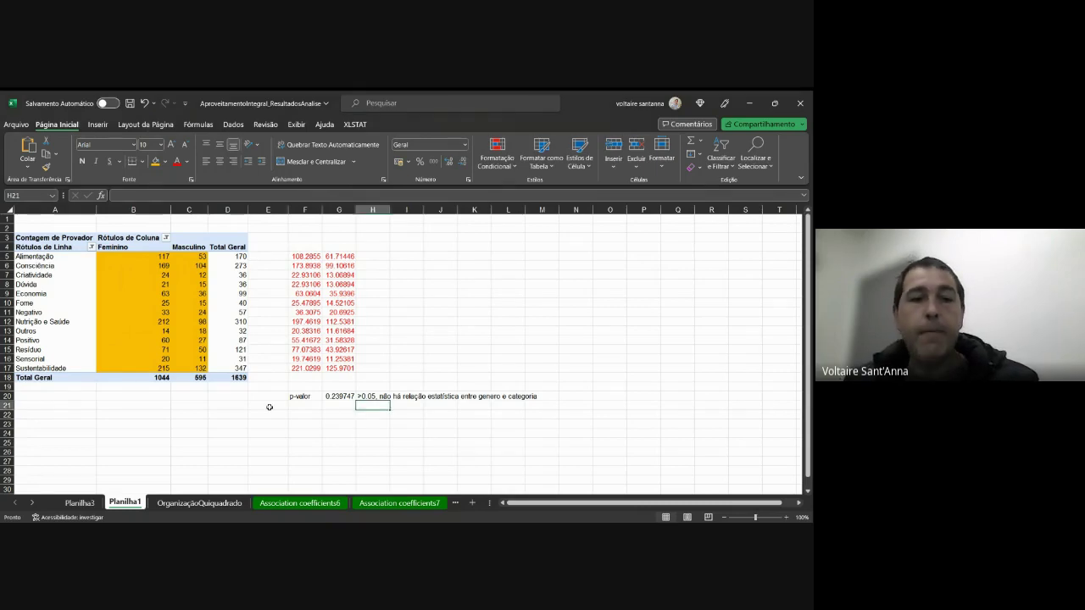
- Insert a pivot table from the OrganizaçãoQuiquadrado data, placing it at cell A23 of the existing sheet Planilha1
click(84, 503)
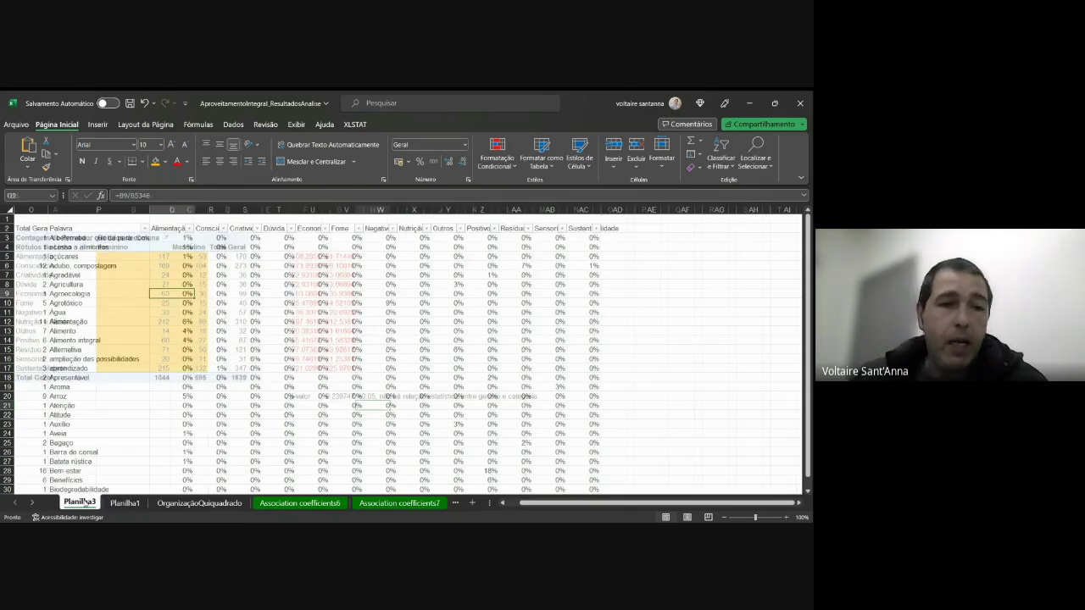
click(176, 503)
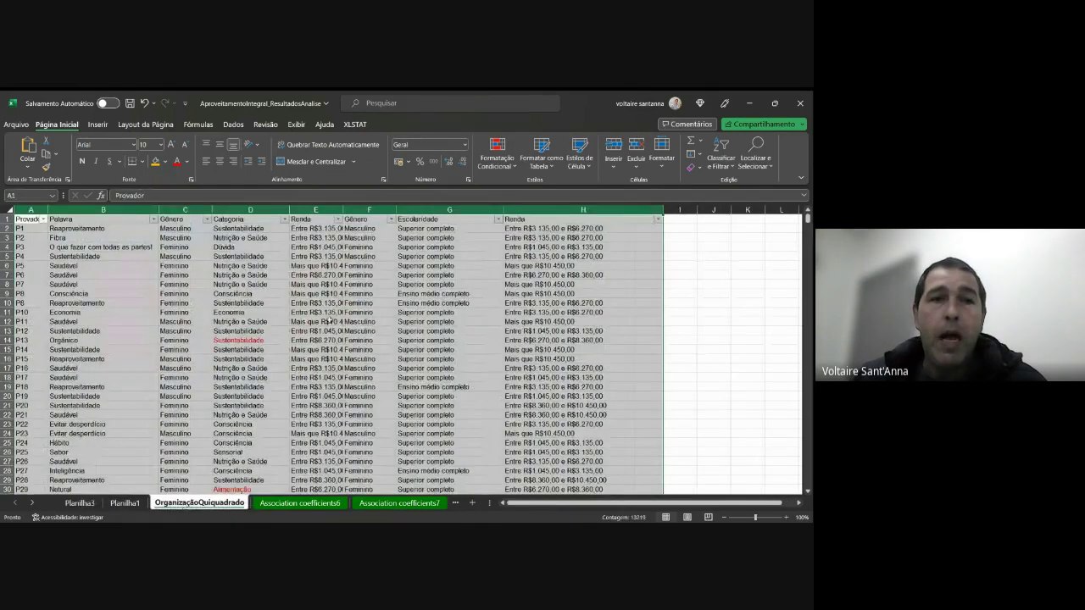
click(98, 123)
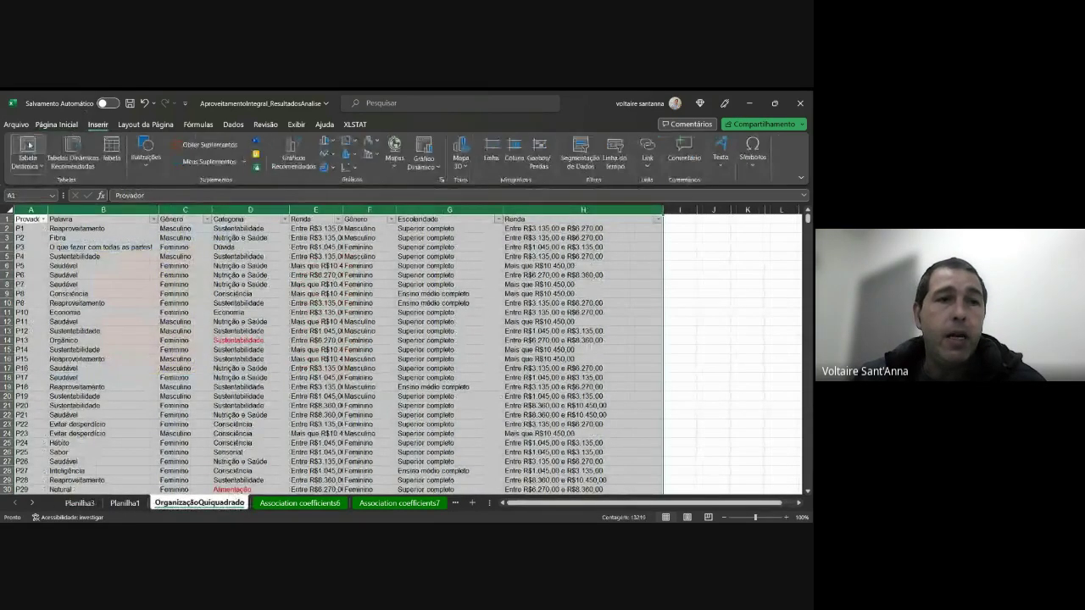
click(26, 145)
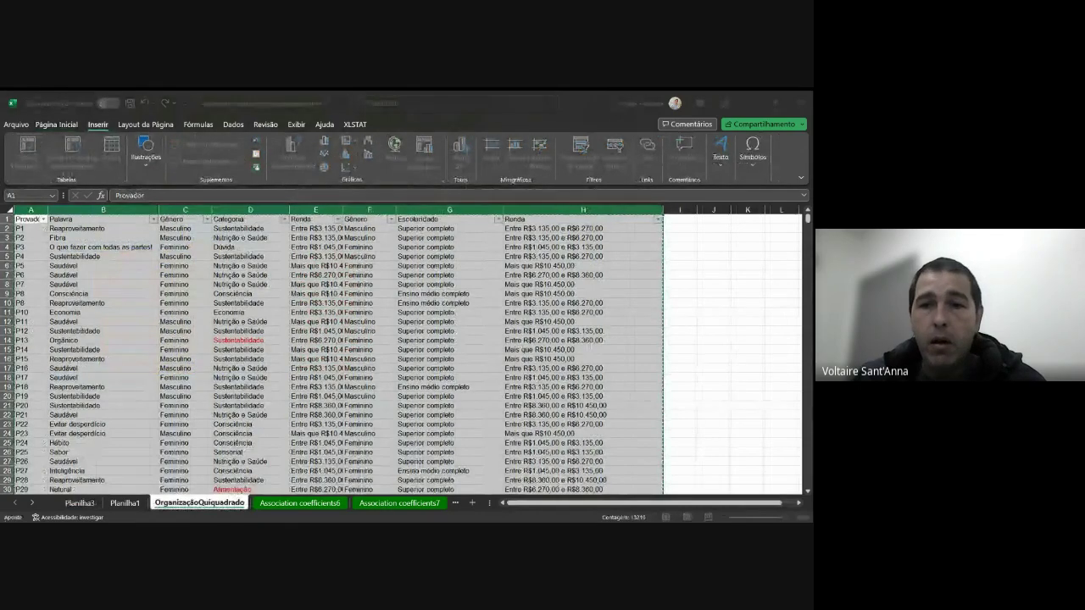
key(Escape)
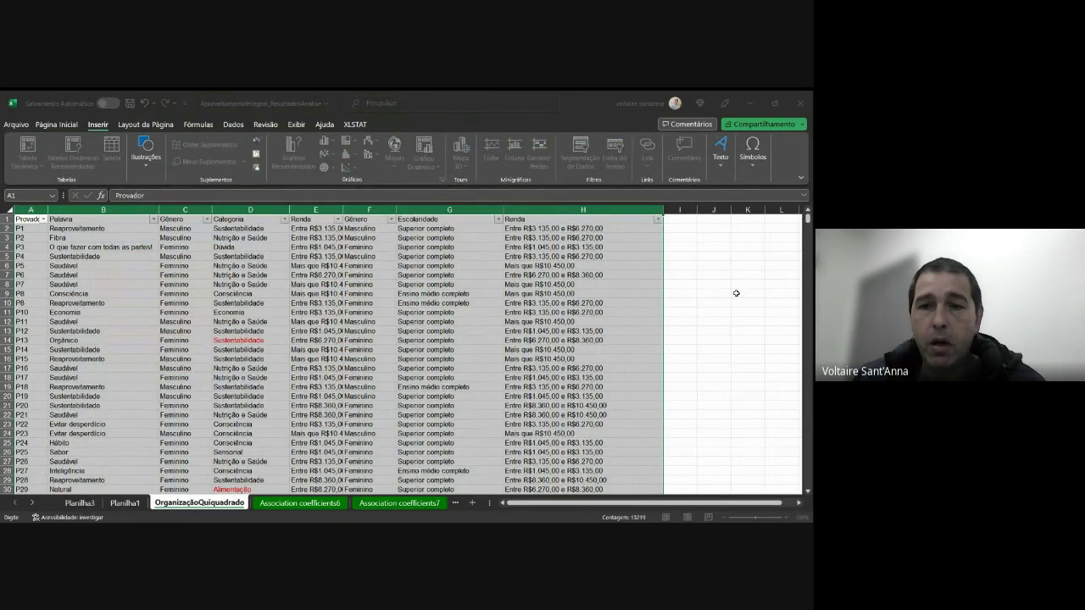
click(124, 503)
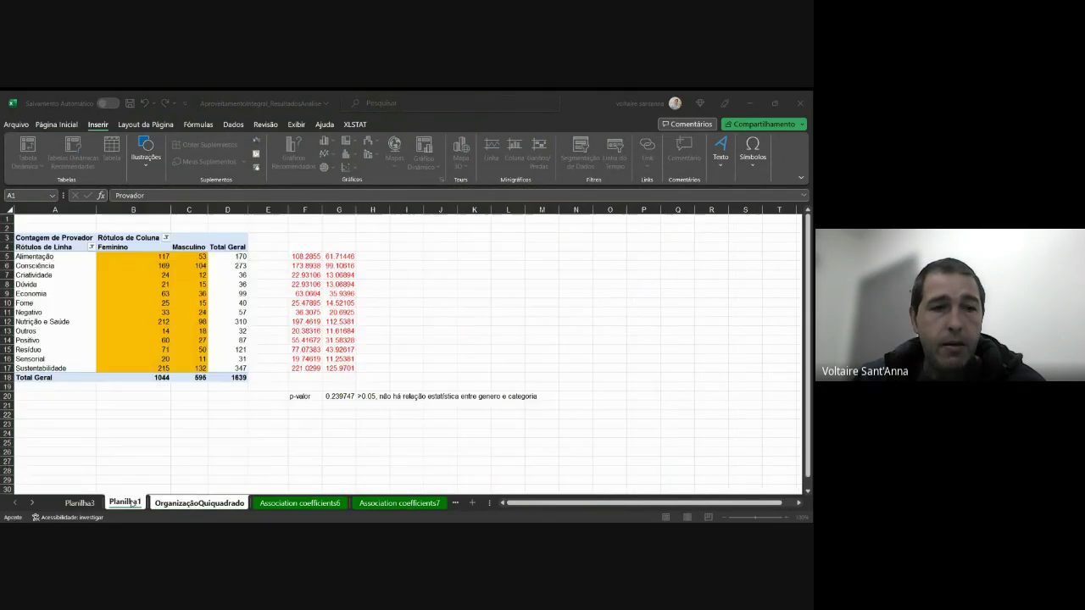
click(35, 424)
key(ctrl+c)
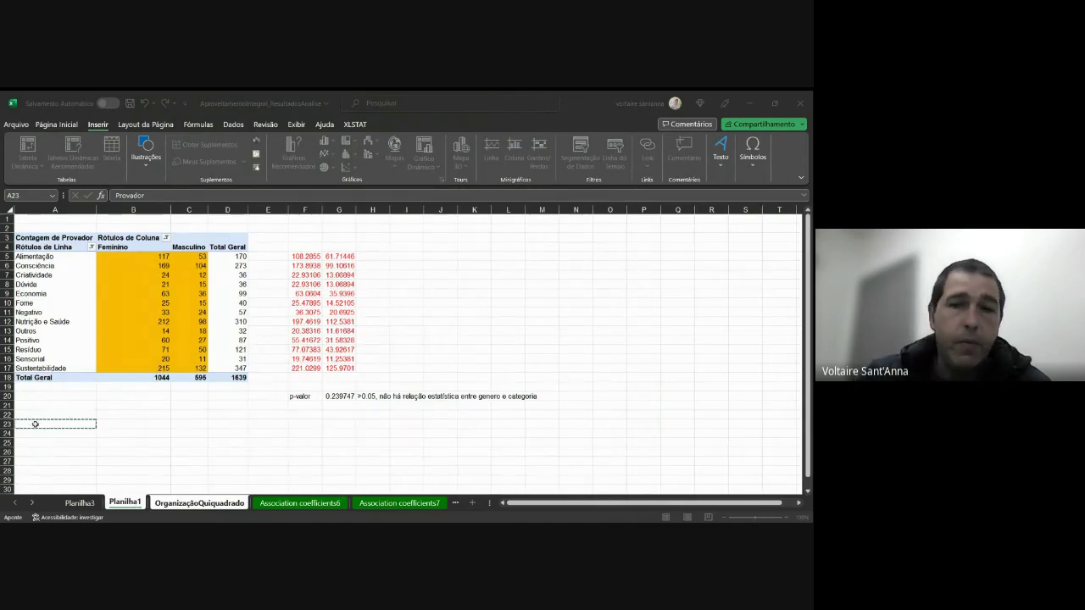
key(Return)
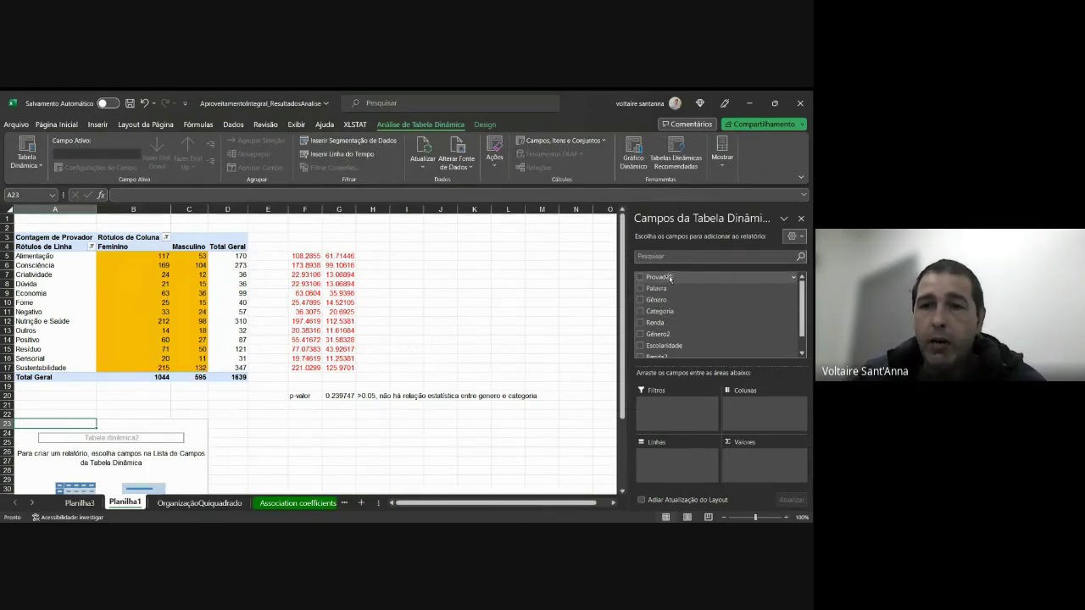
- Set up the new pivot table to count Provador, with Categoria as rows and Escolaridade as columns
drag(669, 277, 745, 457)
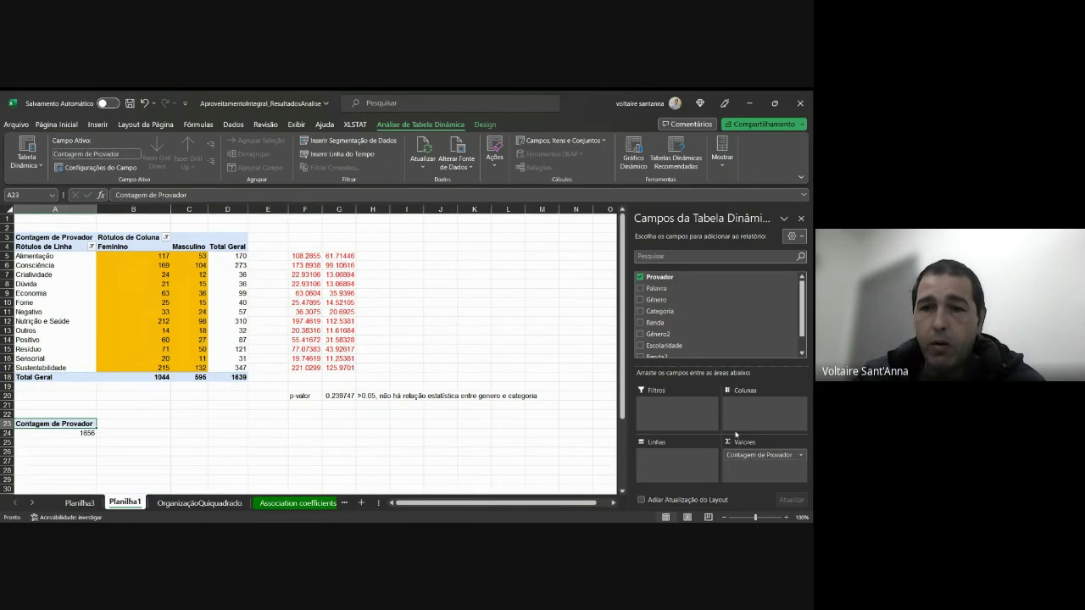
drag(669, 314, 685, 465)
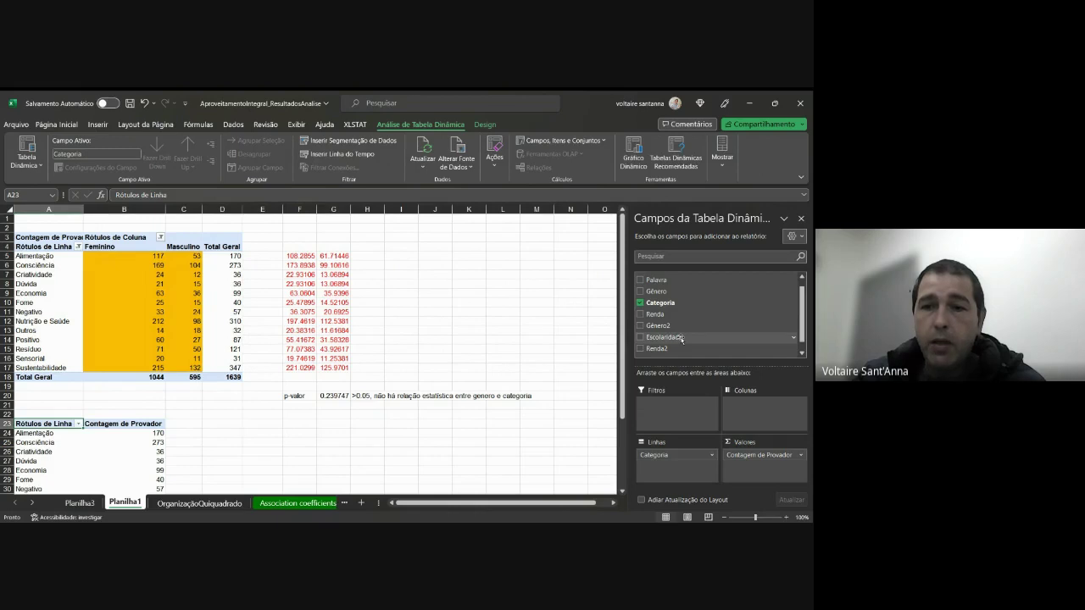
drag(681, 338, 744, 411)
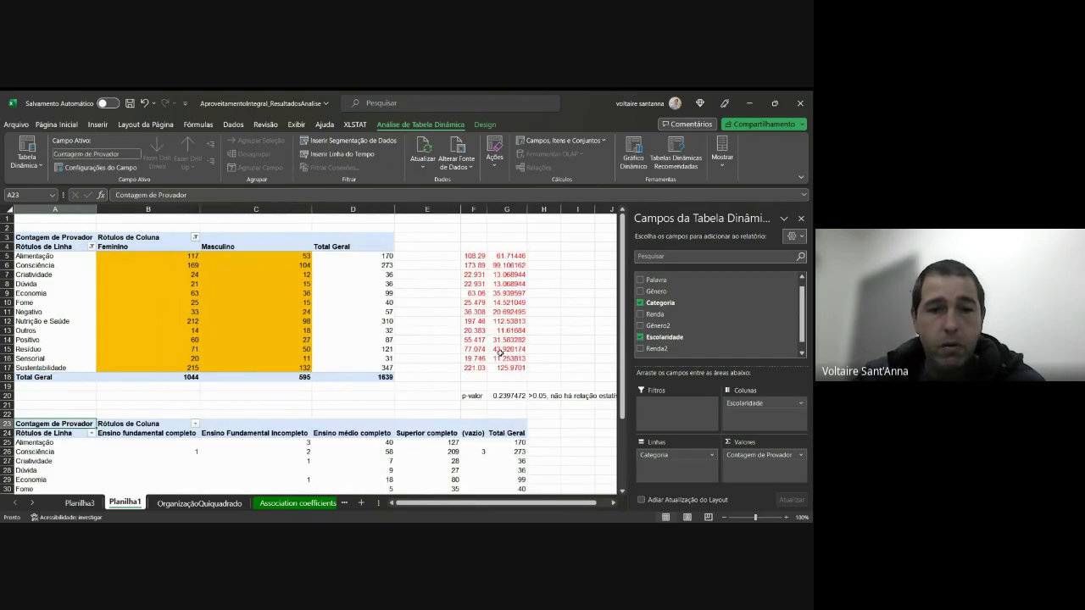
scroll(502, 351, down, 1)
scroll(503, 350, down, 2)
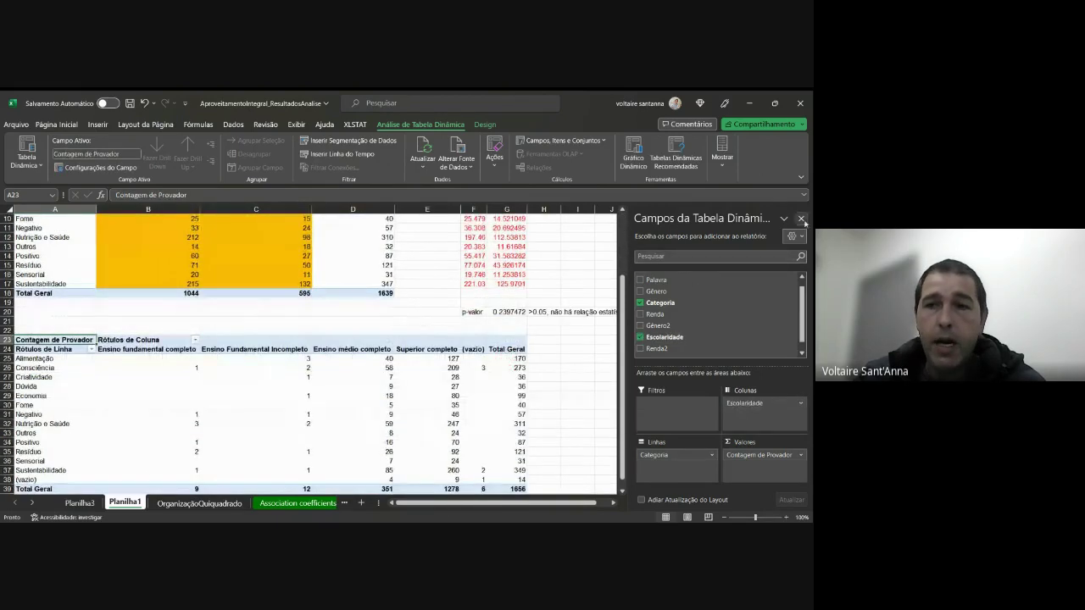
scroll(585, 335, down, 1)
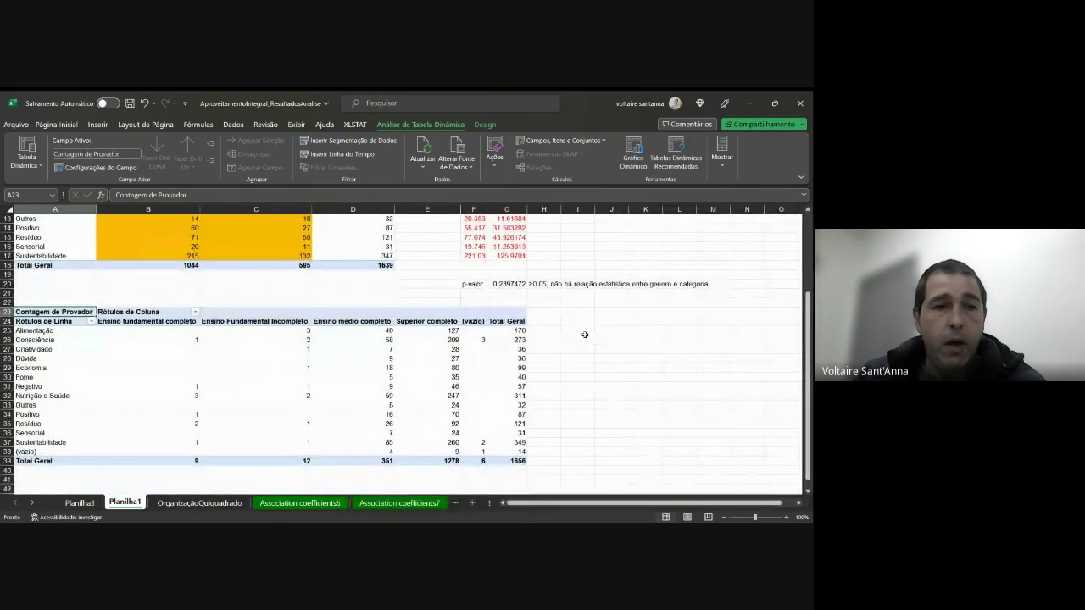
- Exclude the (vazio) items from both the row labels and the column labels of the Escolaridade pivot table
click(91, 321)
scroll(39, 271, down, 2)
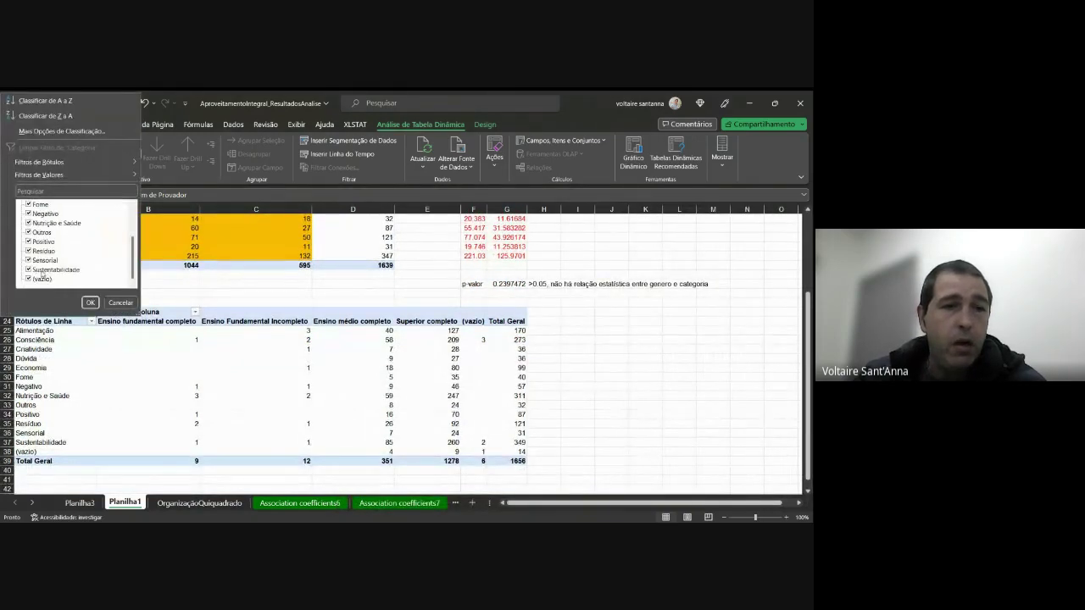
click(28, 270)
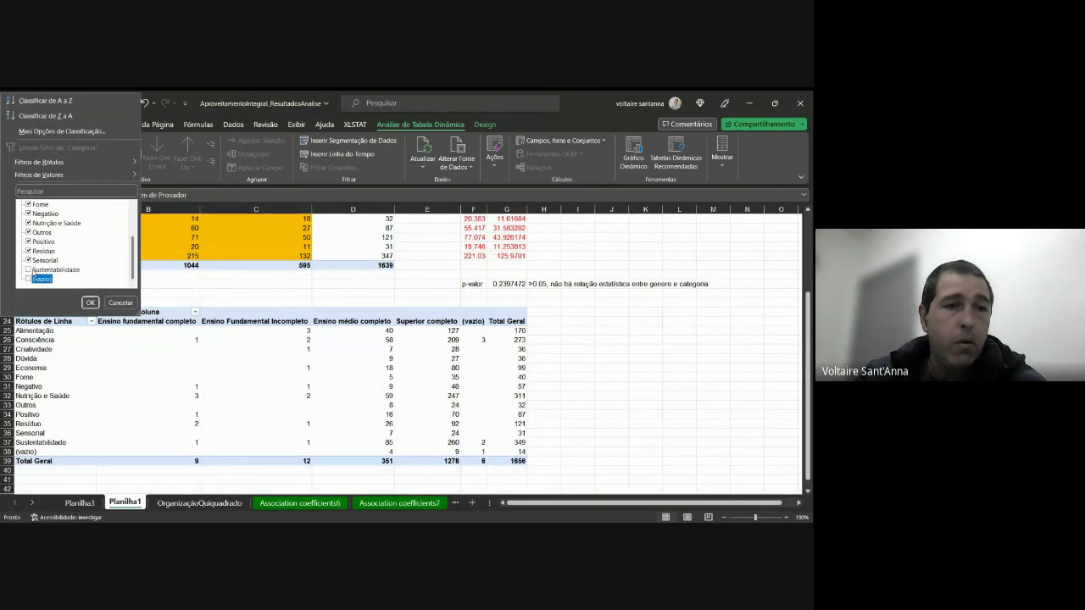
click(28, 270)
click(90, 303)
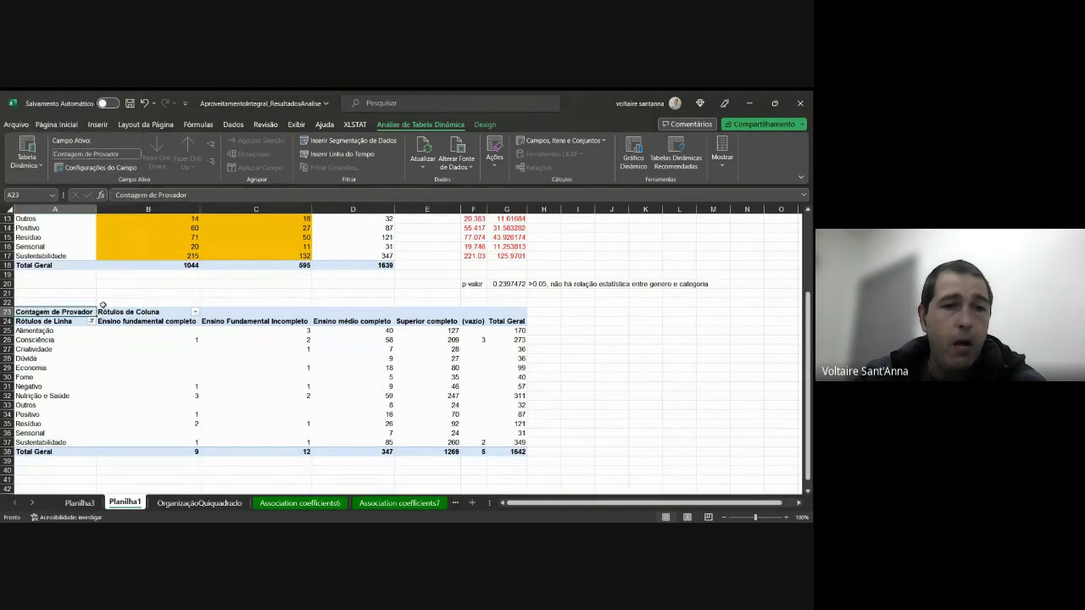
click(195, 312)
click(89, 252)
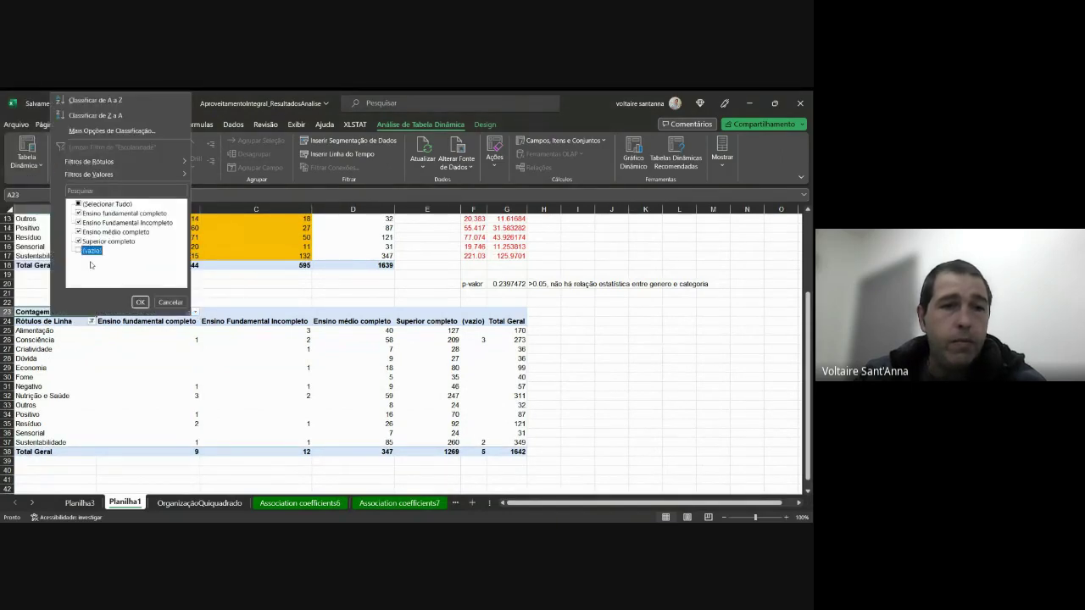
click(140, 302)
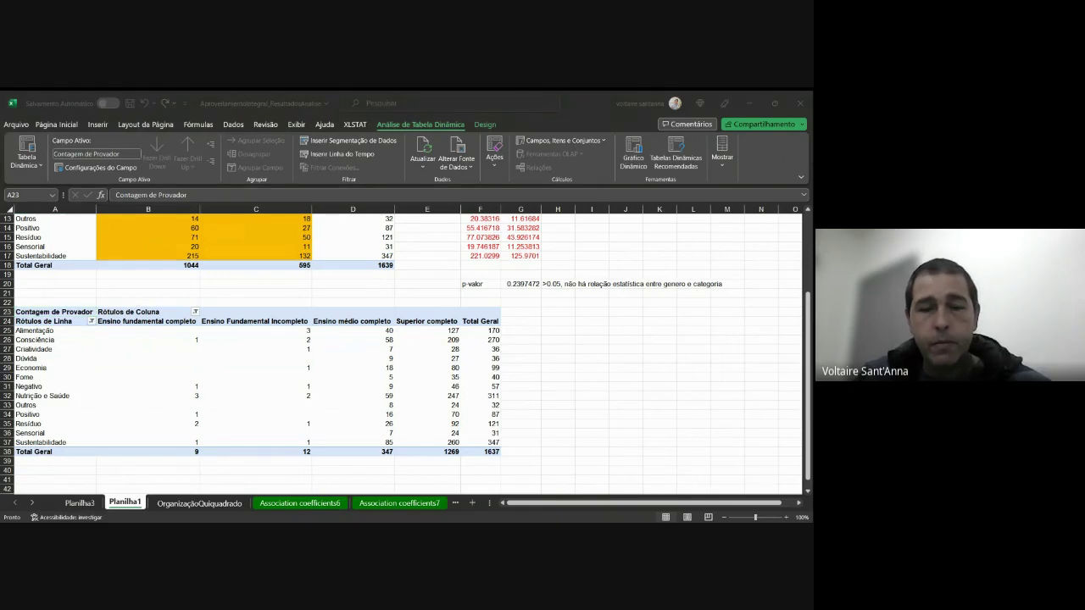
- Calculate expected frequencies for Ensino fundamental completo, entering =170*9/1637 in H25 for Alimentação and =270*9/1637 in H26 for Consciência
click(558, 406)
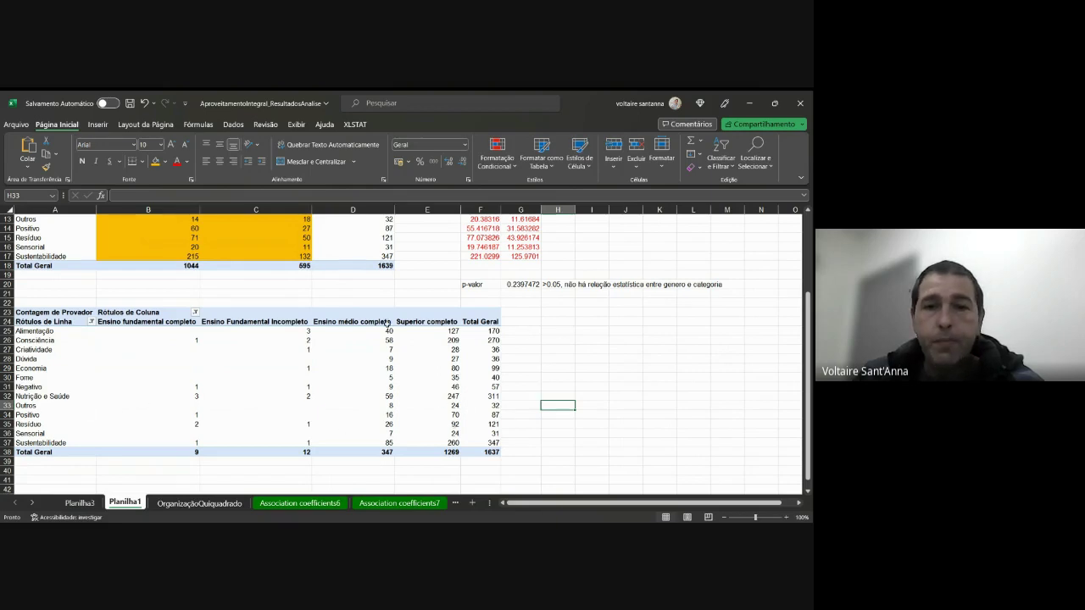
click(548, 330)
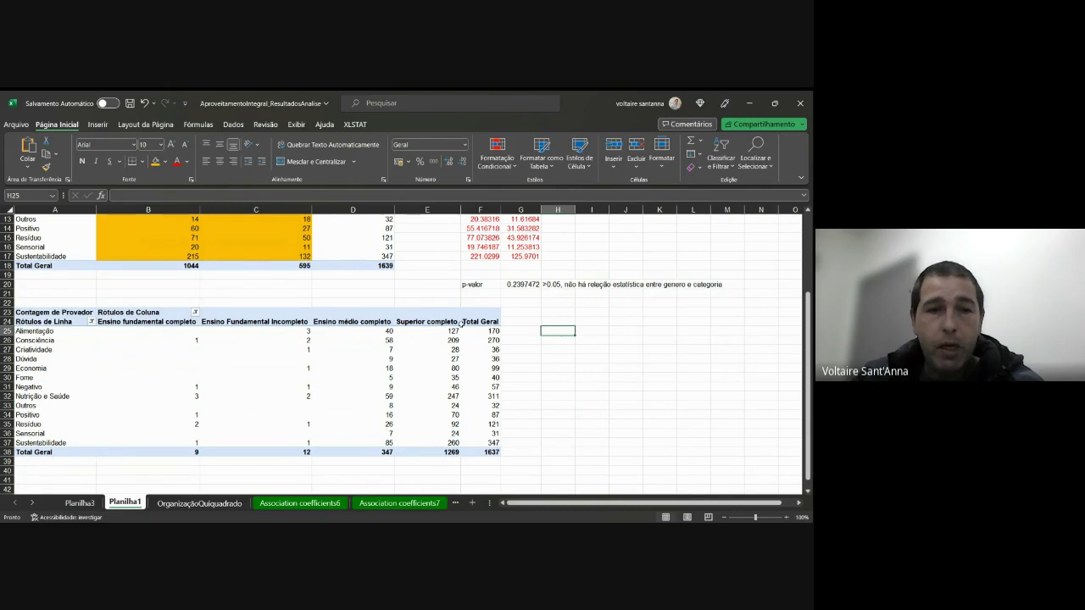
click(173, 334)
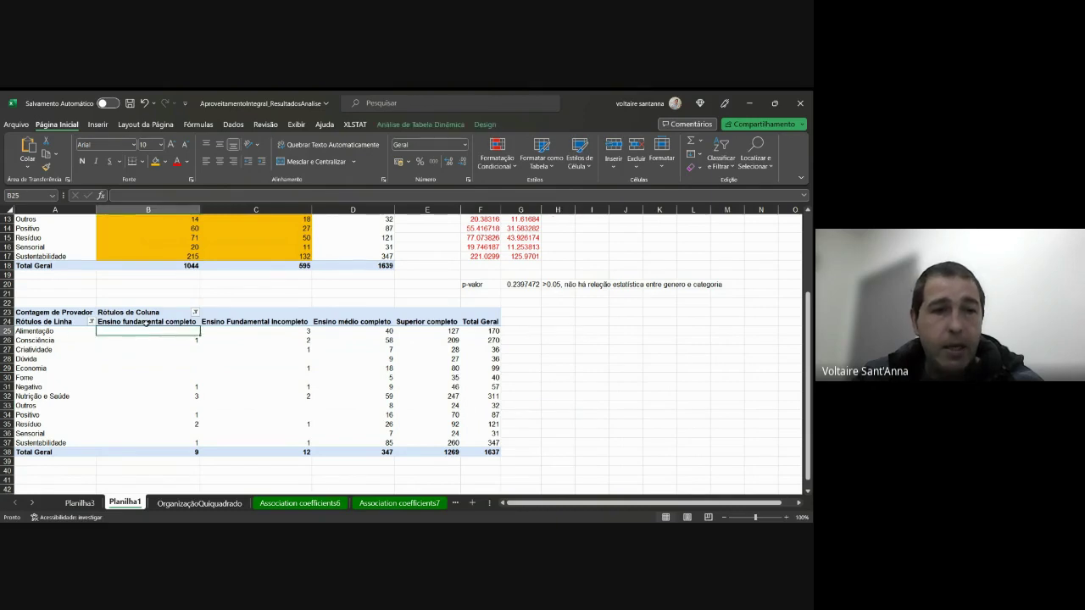
click(556, 330)
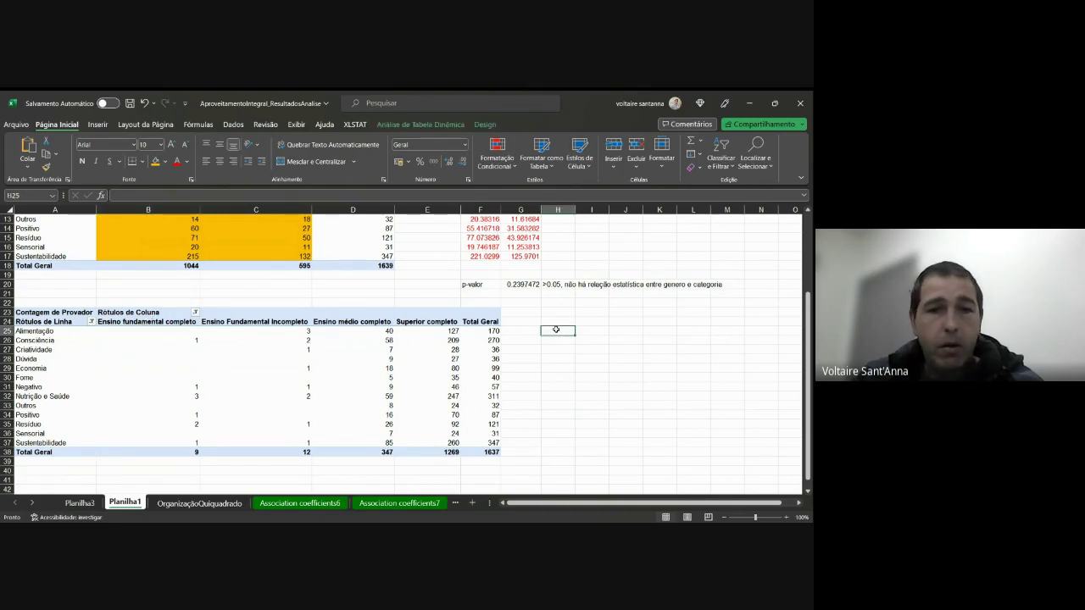
text(=170*9/)
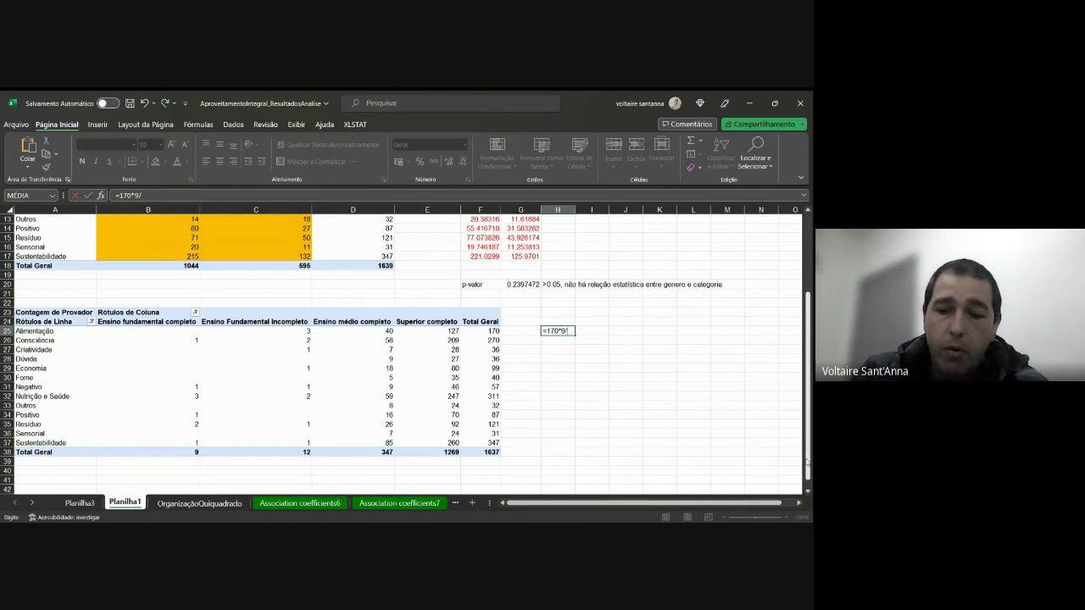
text(637)
key(Return)
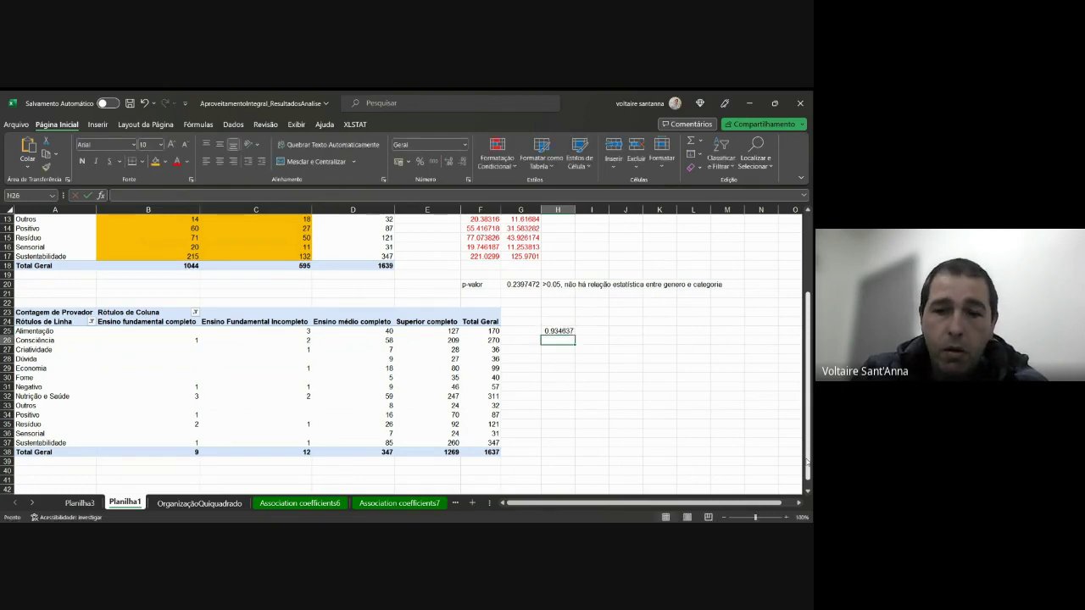
text(=)
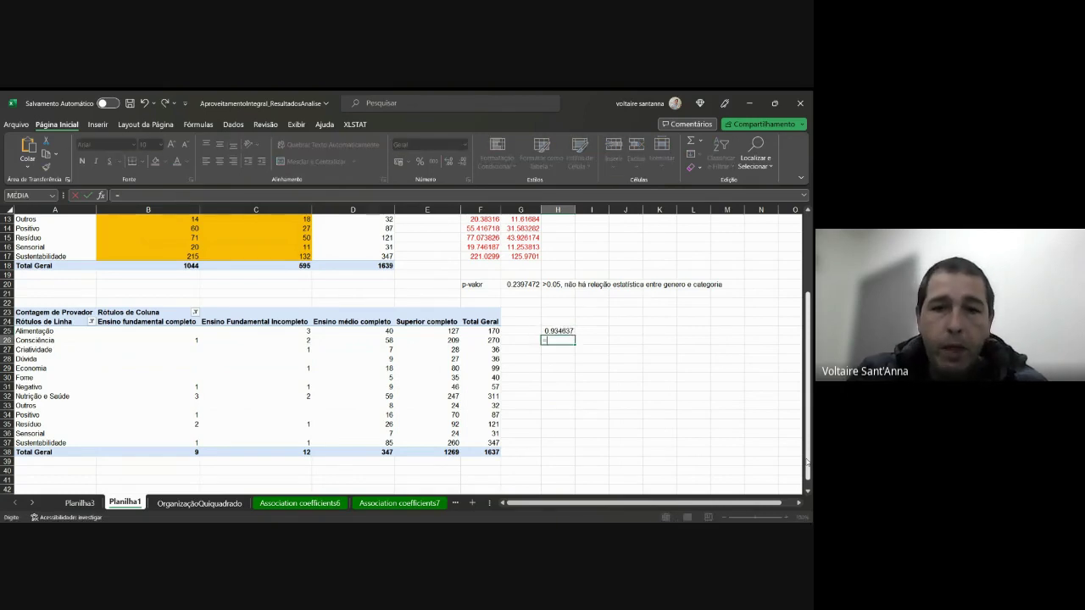
text(270*9/1637)
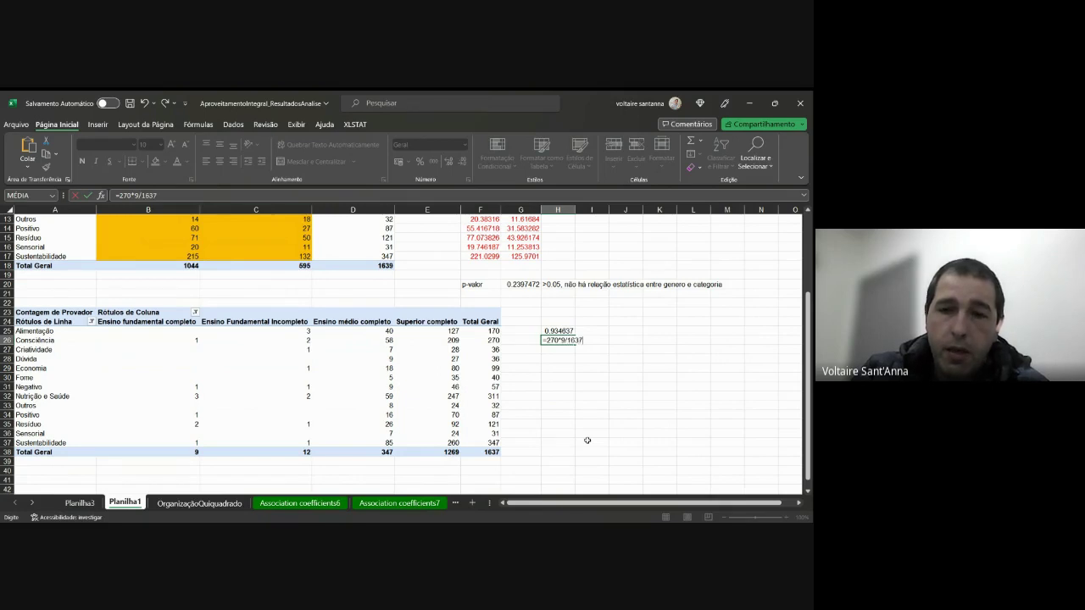
key(Return)
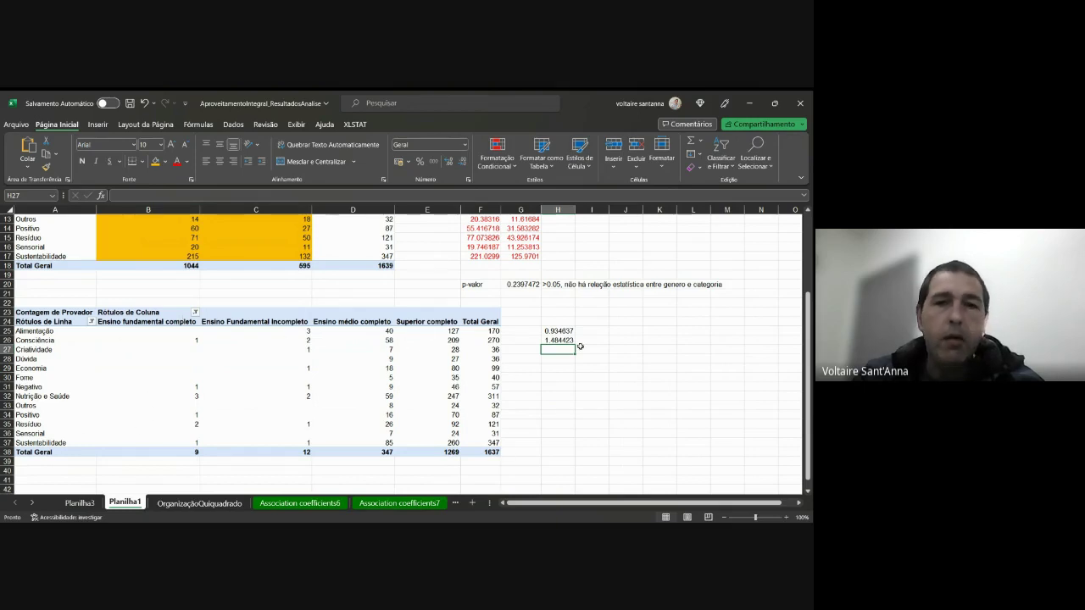
scroll(549, 349, up, 4)
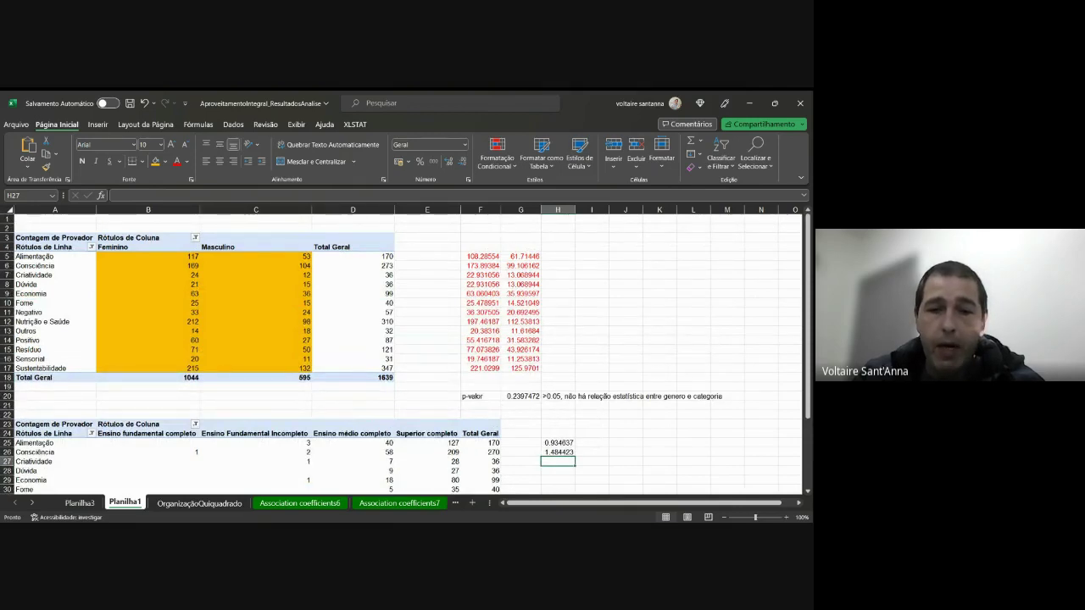
key(alt+Tab)
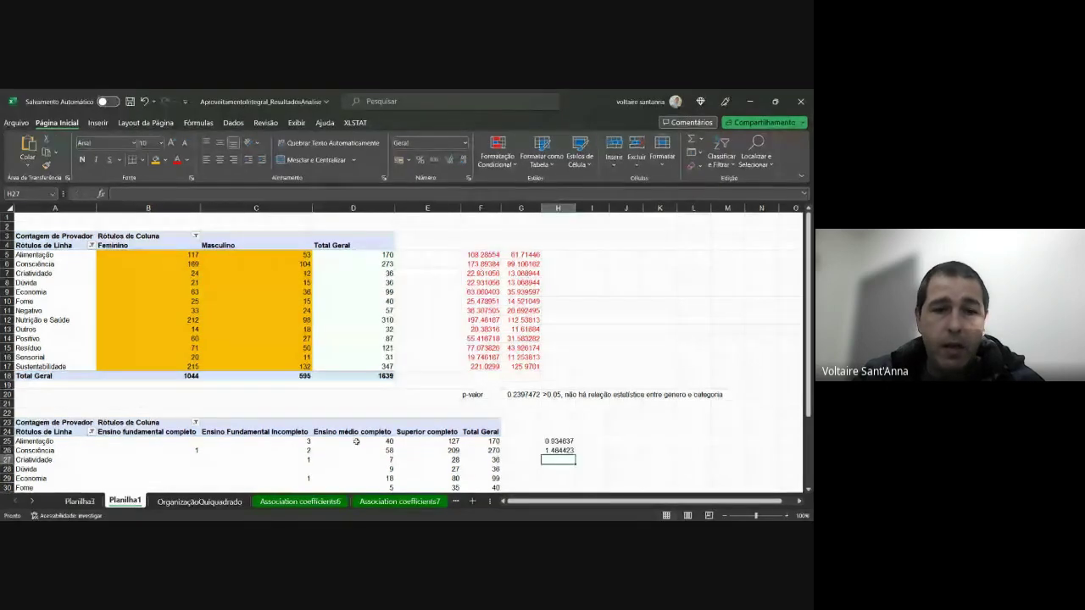
click(198, 503)
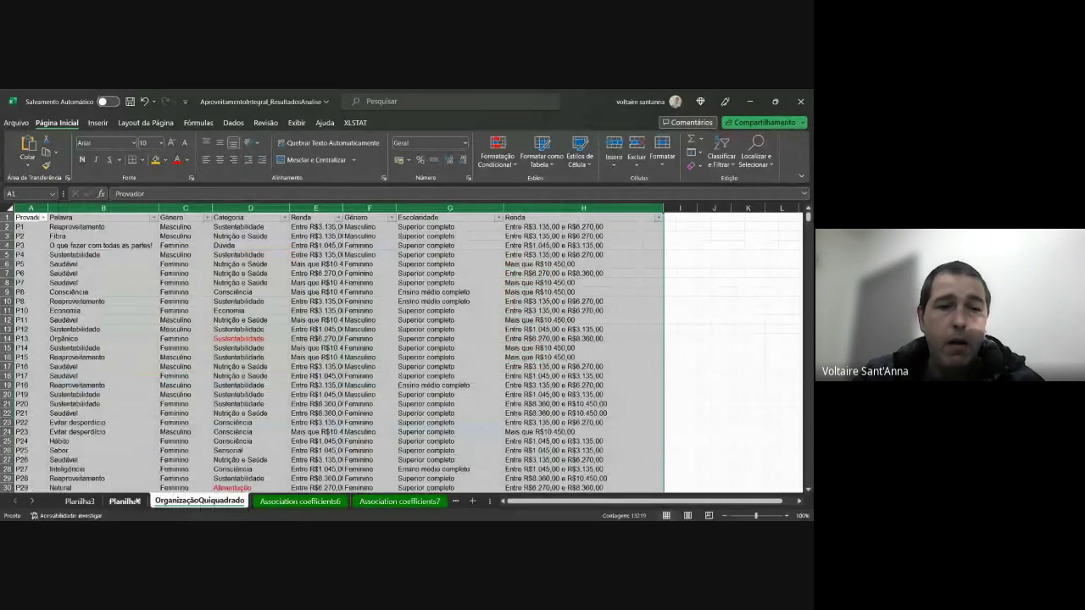
click(126, 502)
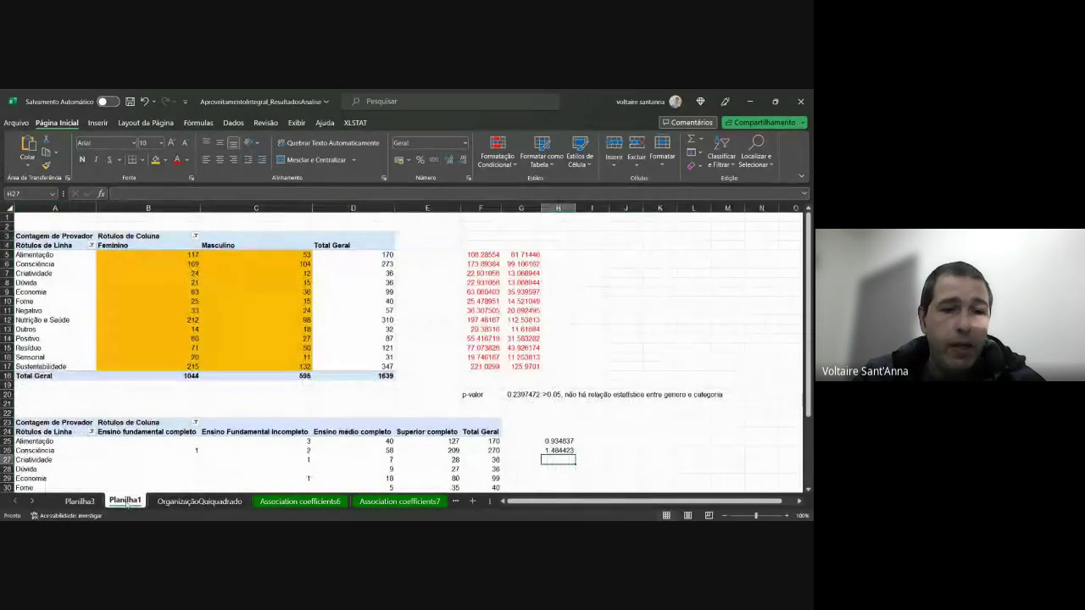
- From the OrganizaçãoQuiquadrado sheet, search the XLSTAT functions for "chi"
click(196, 504)
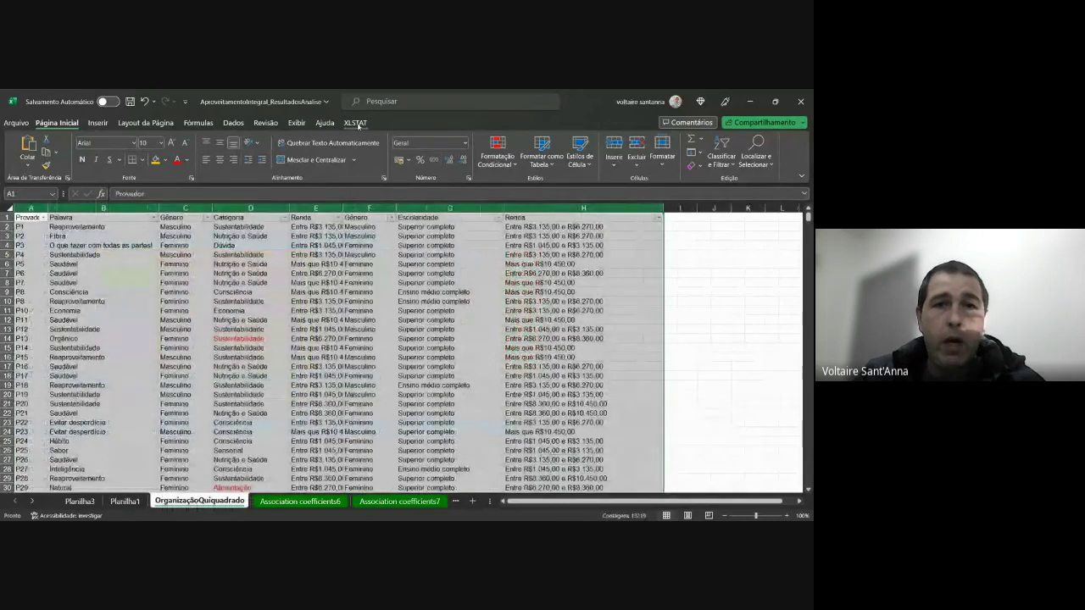
click(355, 123)
click(28, 149)
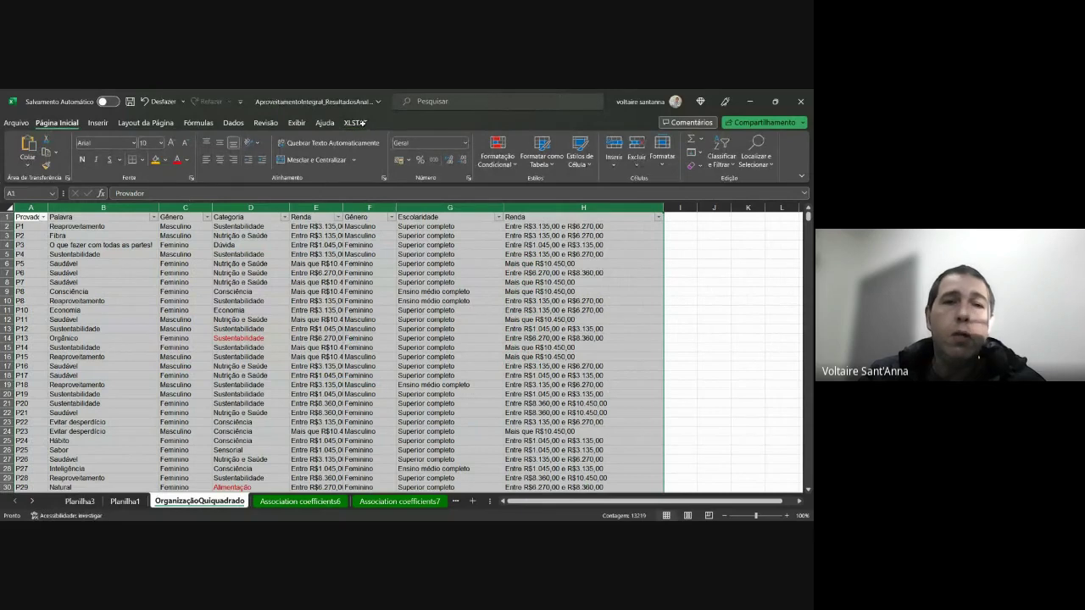
click(359, 123)
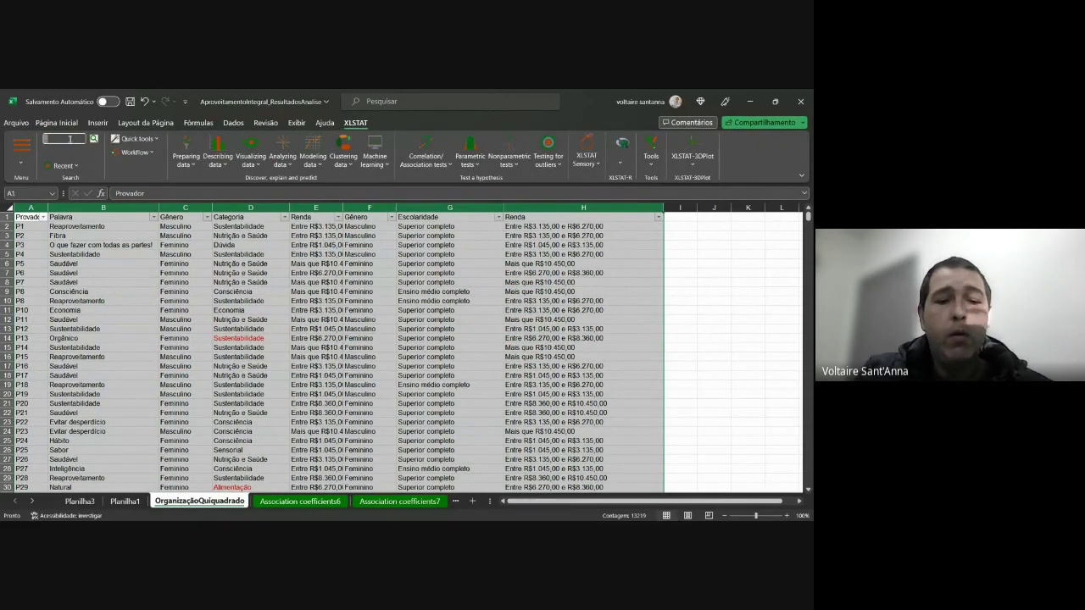
key(Return)
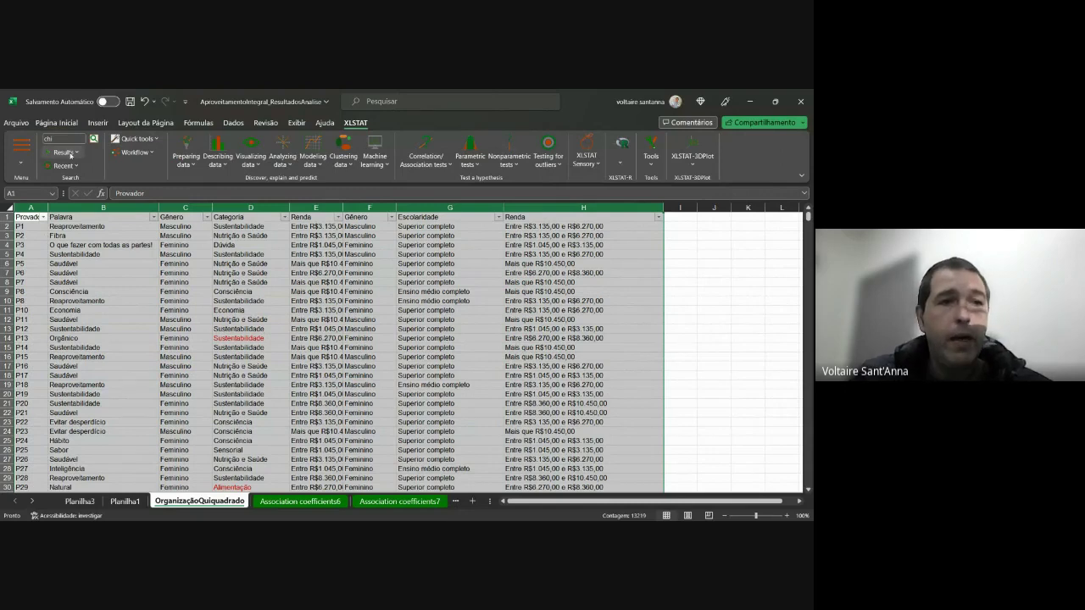
- Start the XLSTAT tests on contingency tables (Chi-square) with Categoria (column D) as row variable and Escolaridade (column G) as column variable
click(63, 153)
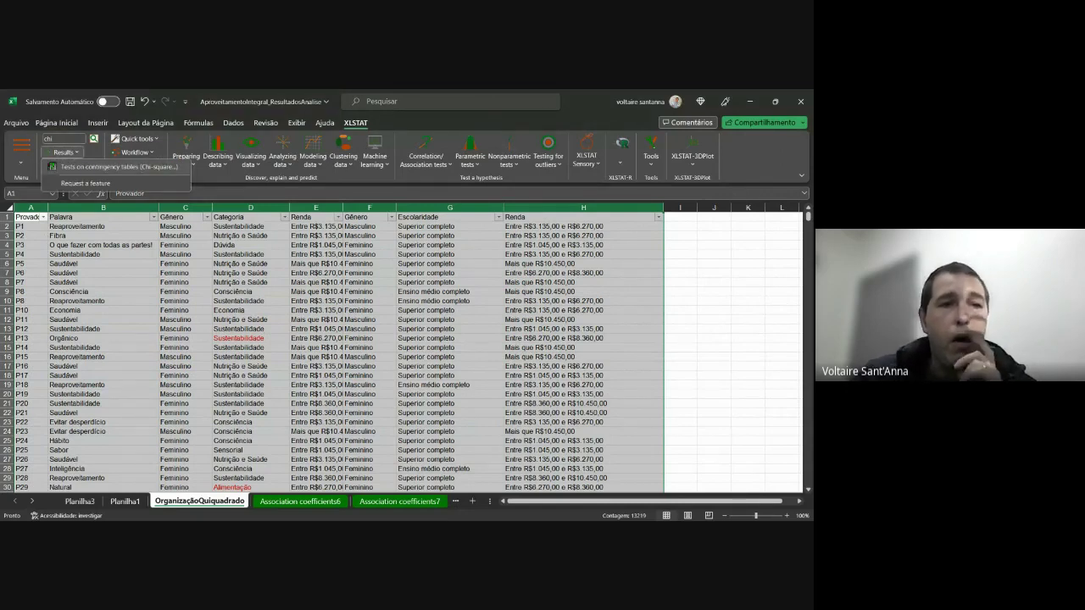
click(119, 166)
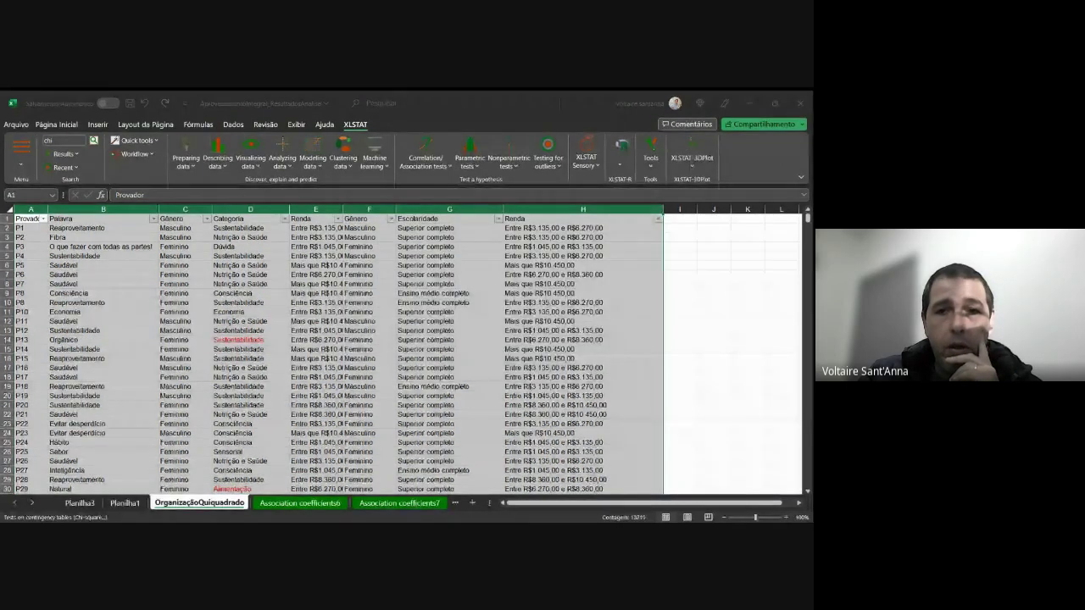
click(253, 209)
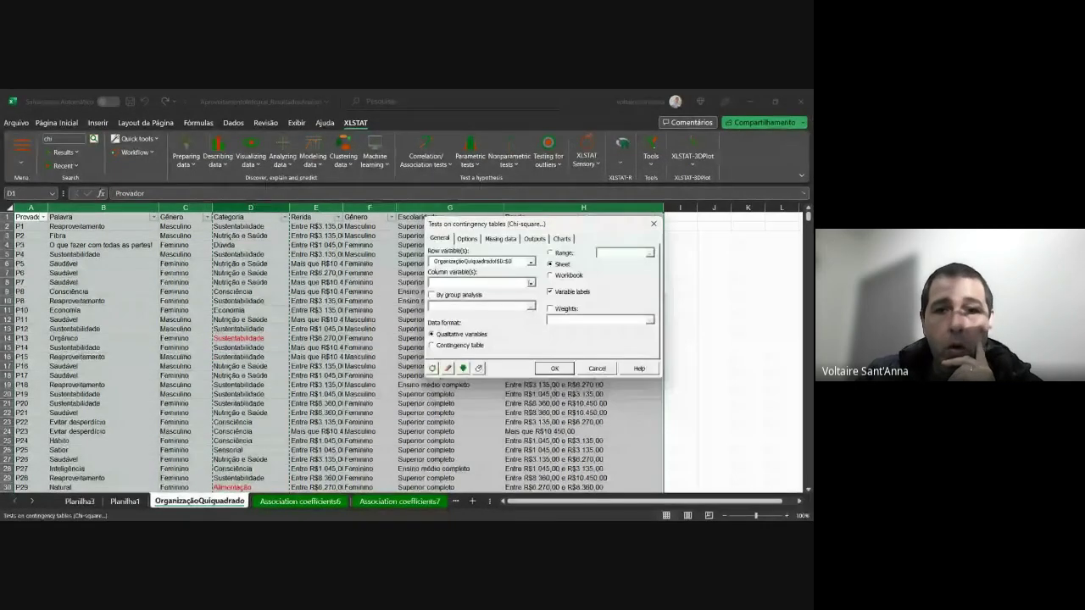
click(532, 289)
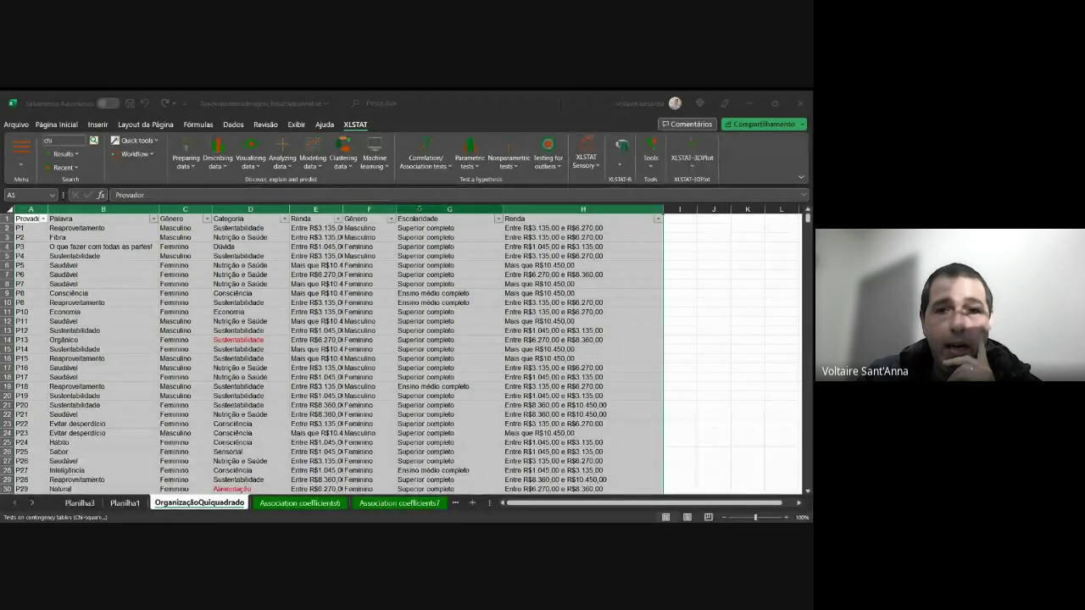
click(419, 208)
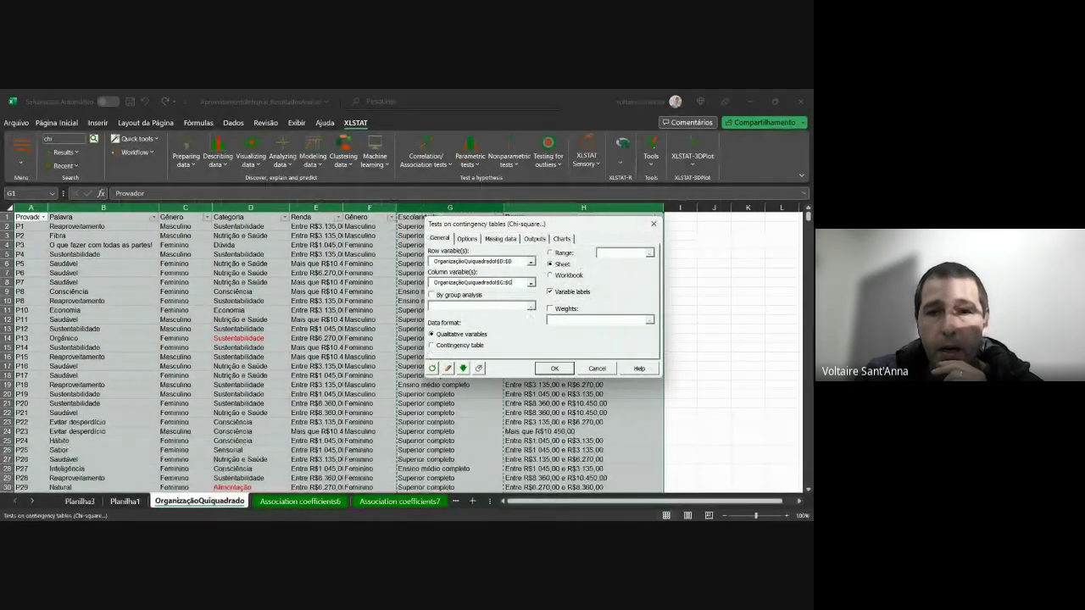
- Review the test's options, missing data and output settings, and run the chi-square analysis of Categoria against Escolaridade
click(467, 238)
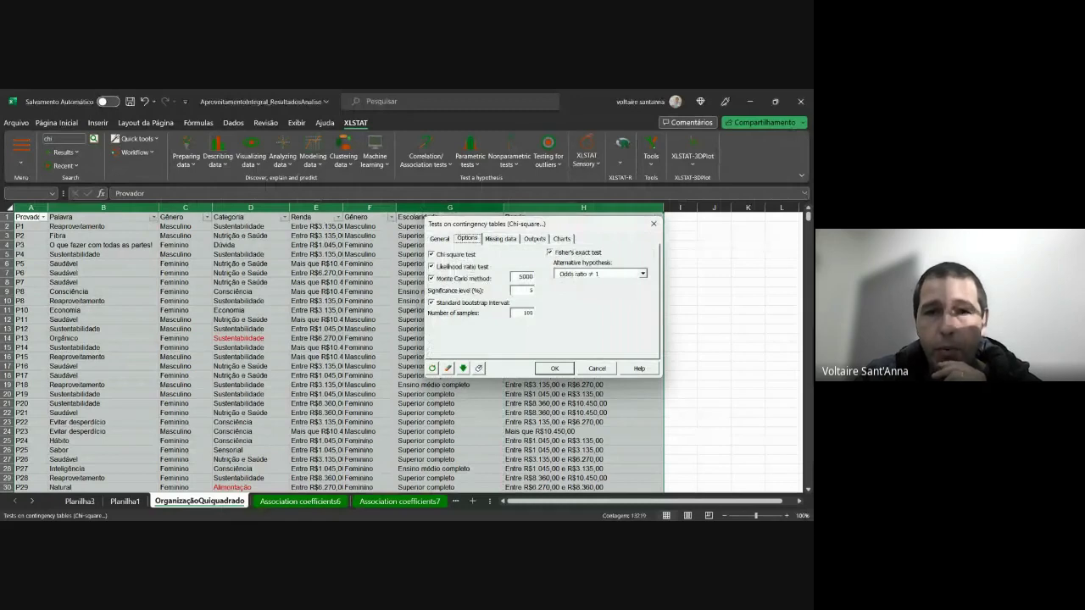
key(ctrl+Tab)
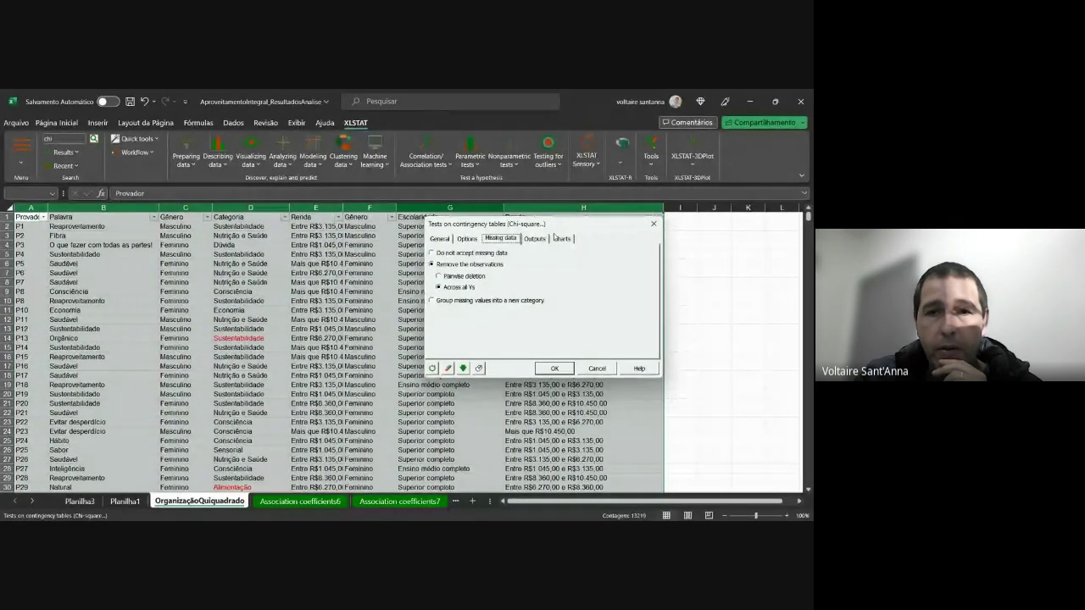
click(535, 239)
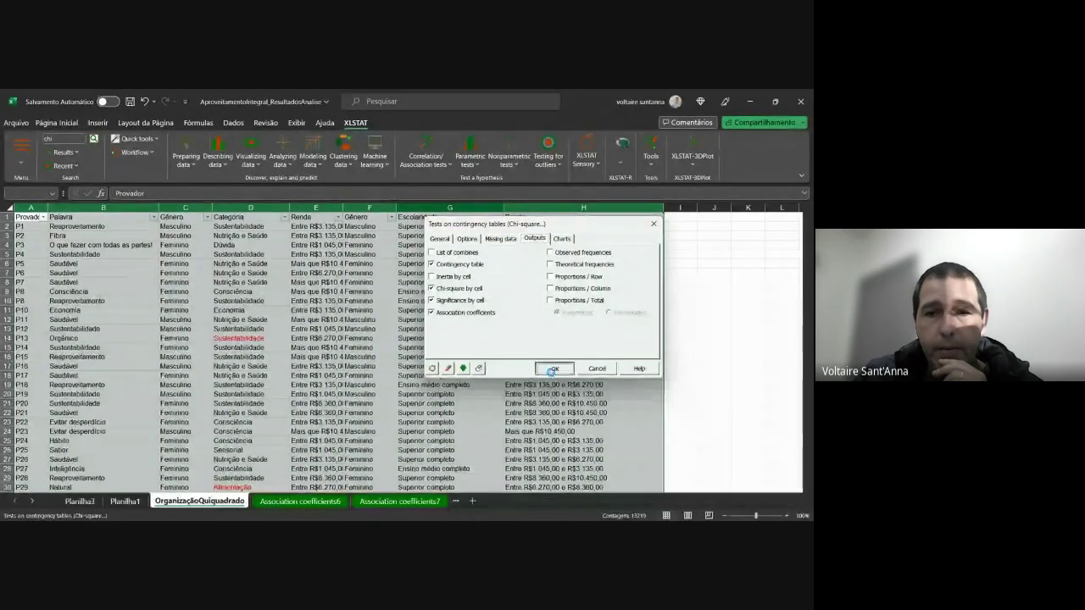
click(553, 369)
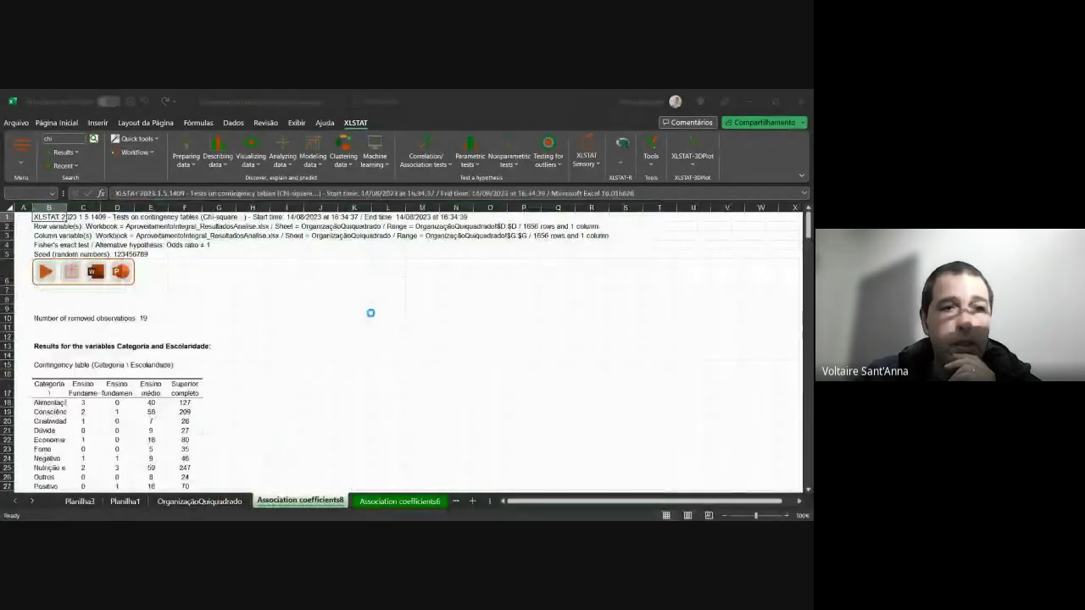
- Review the Categoria by Escolaridade contingency table and fill the p-value row of its independence test with orange
scroll(361, 319, down, 5)
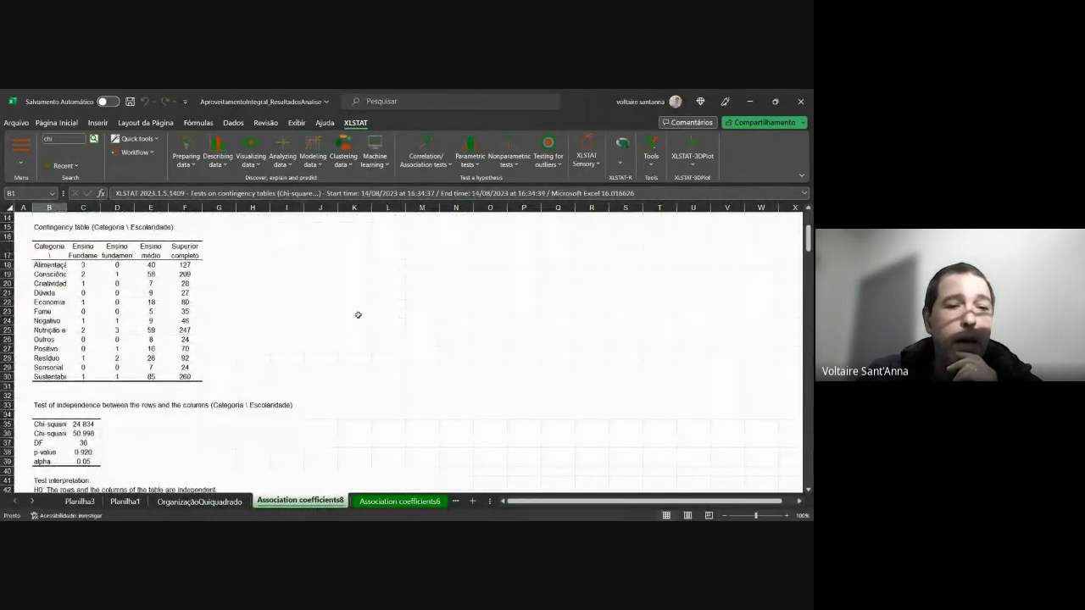
scroll(179, 395, up, 1)
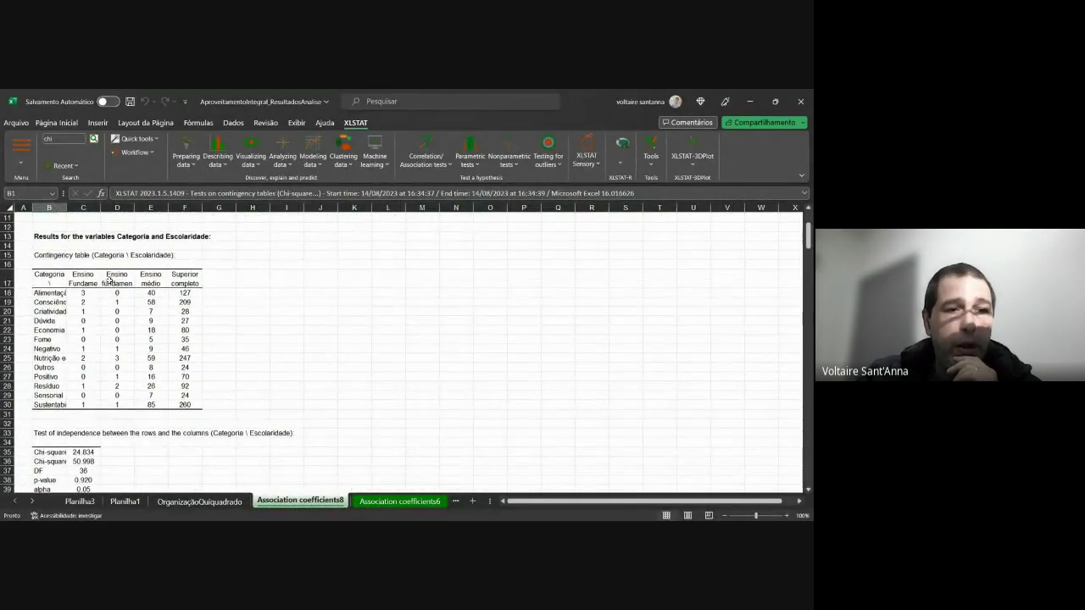
drag(83, 278, 187, 279)
drag(57, 293, 50, 405)
scroll(113, 423, down, 2)
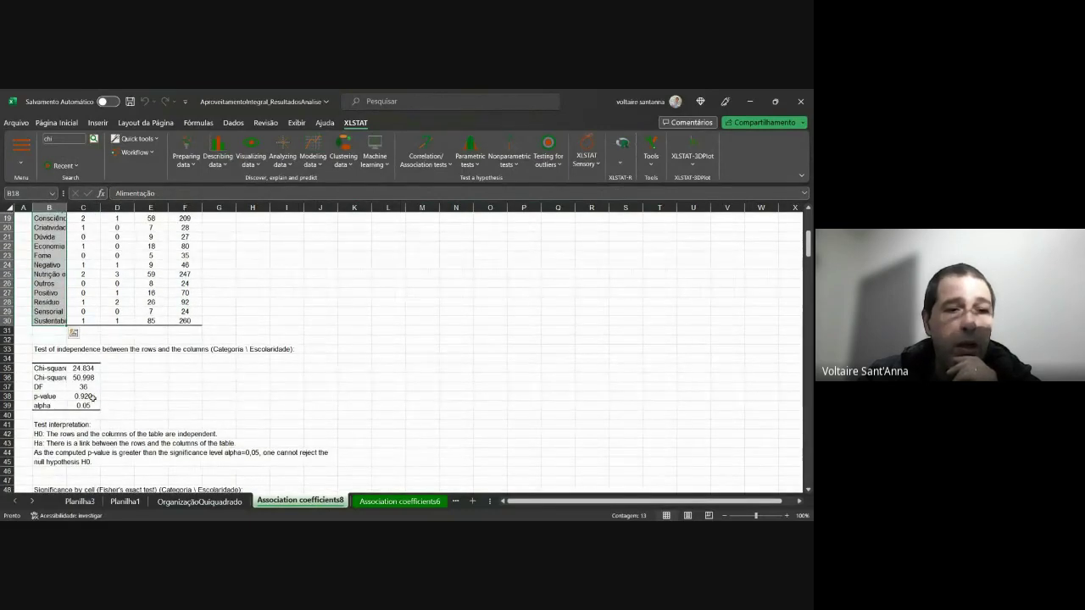
drag(91, 396, 47, 396)
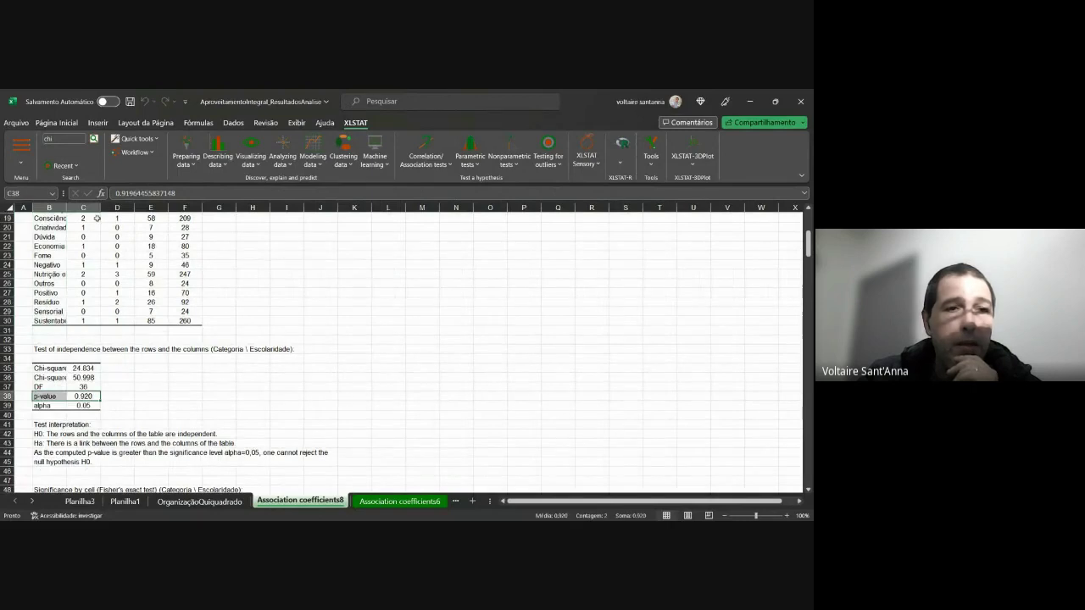
click(56, 123)
click(155, 159)
click(271, 367)
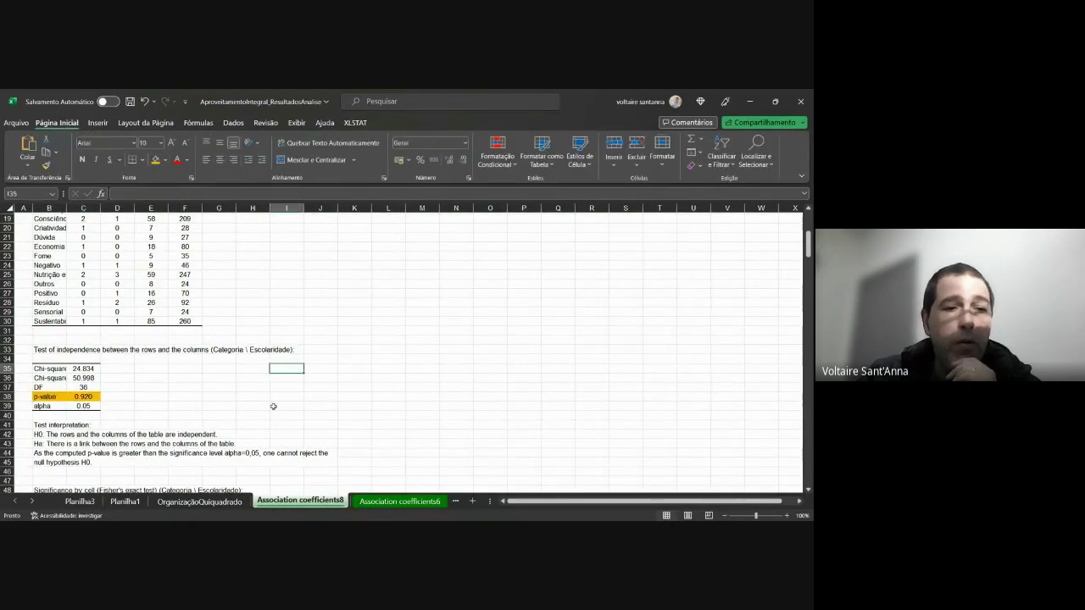
- From the OrganizaçãoQuiquadrado sheet, rerun the XLSTAT contingency table test with Categoria as row variable and Renda (column H) as column variable
scroll(238, 366, up, 4)
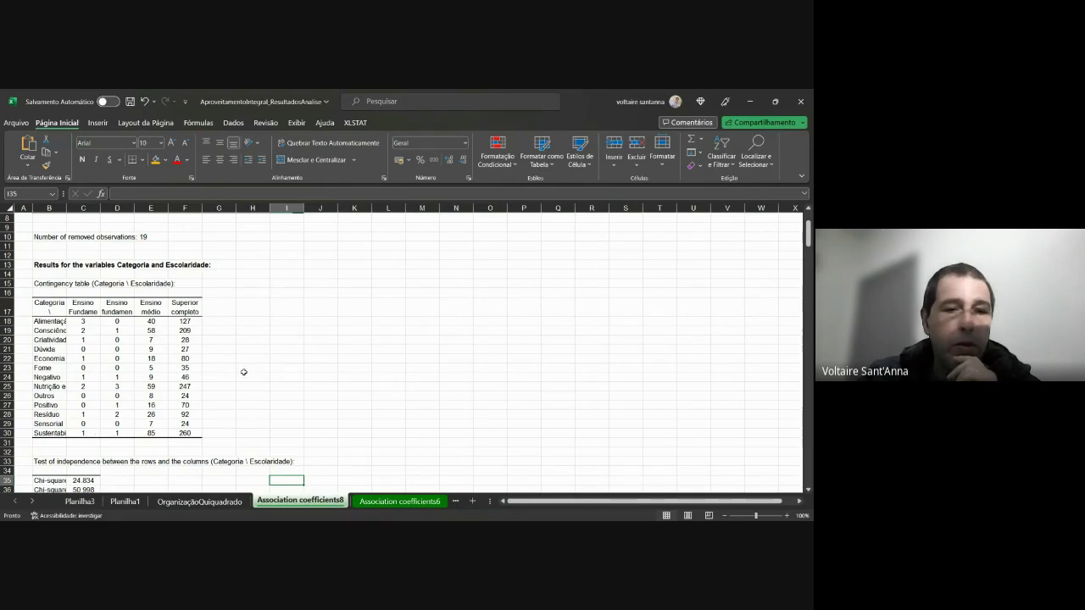
click(200, 501)
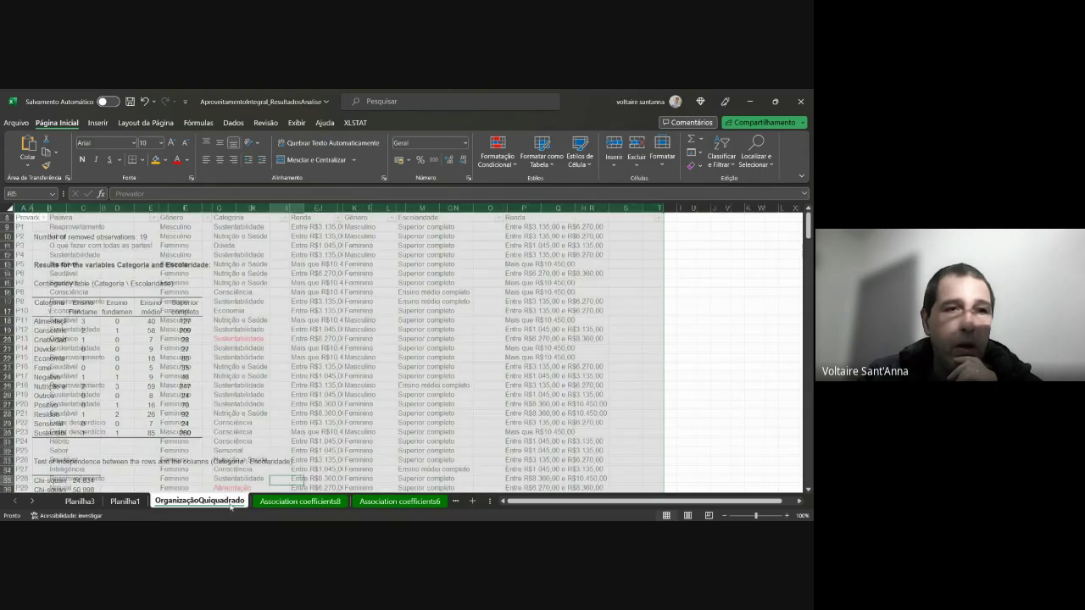
click(355, 122)
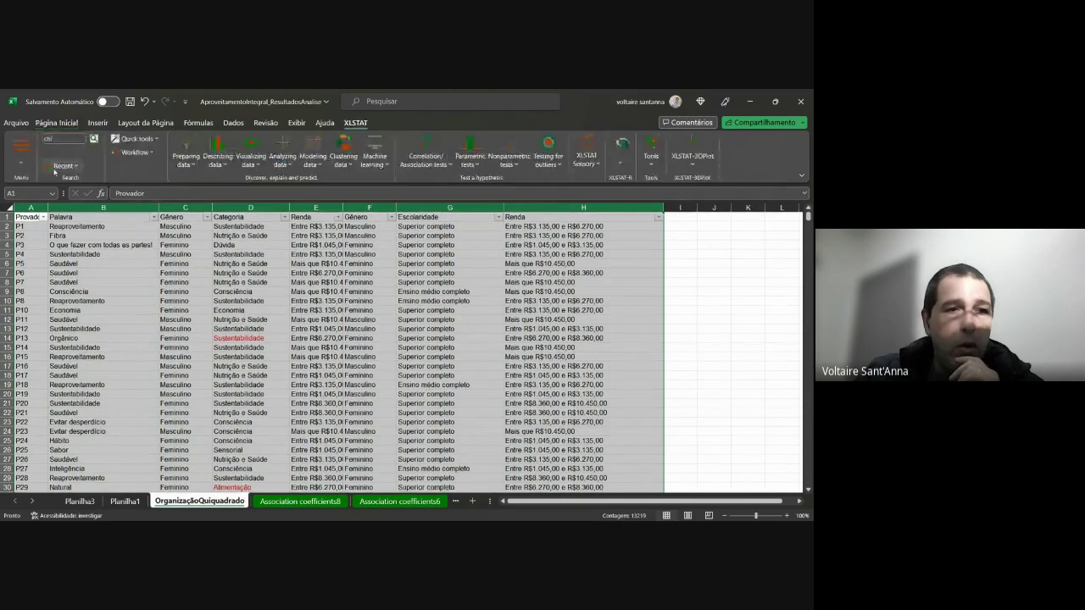
click(93, 138)
click(106, 190)
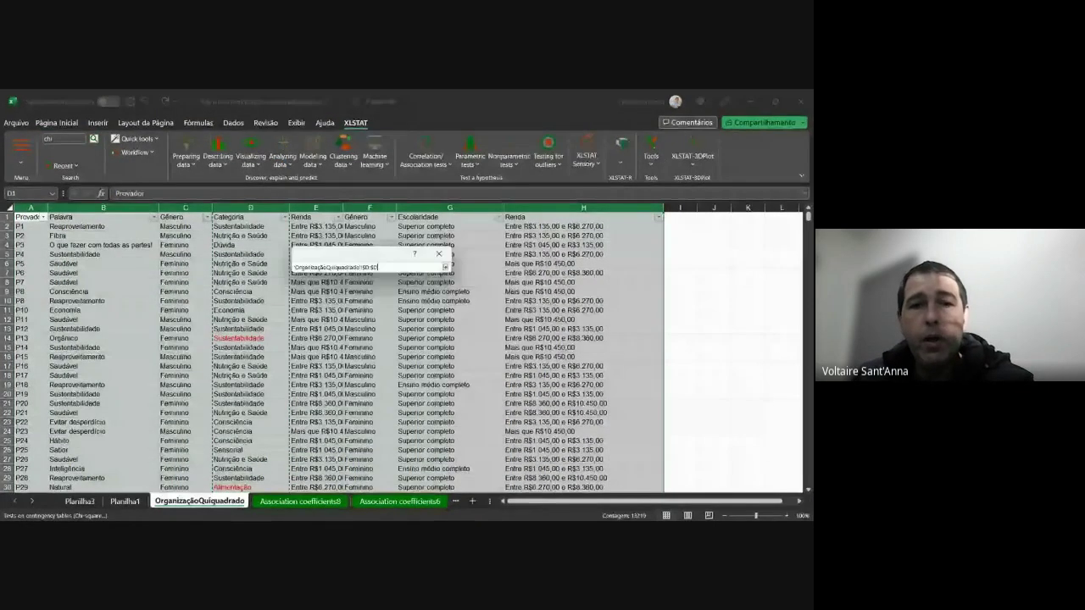
click(437, 216)
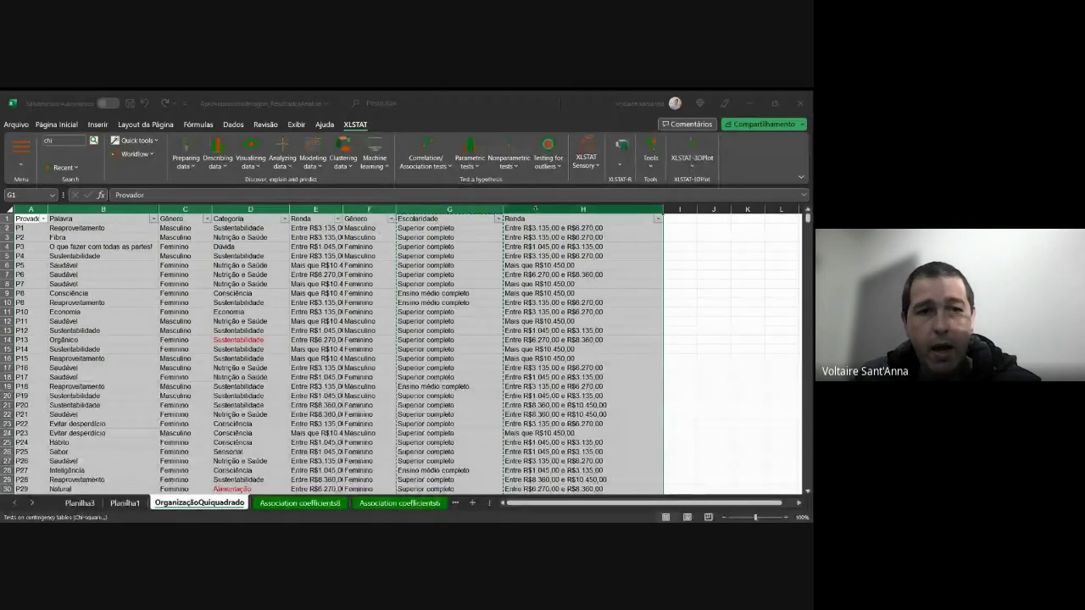
click(535, 209)
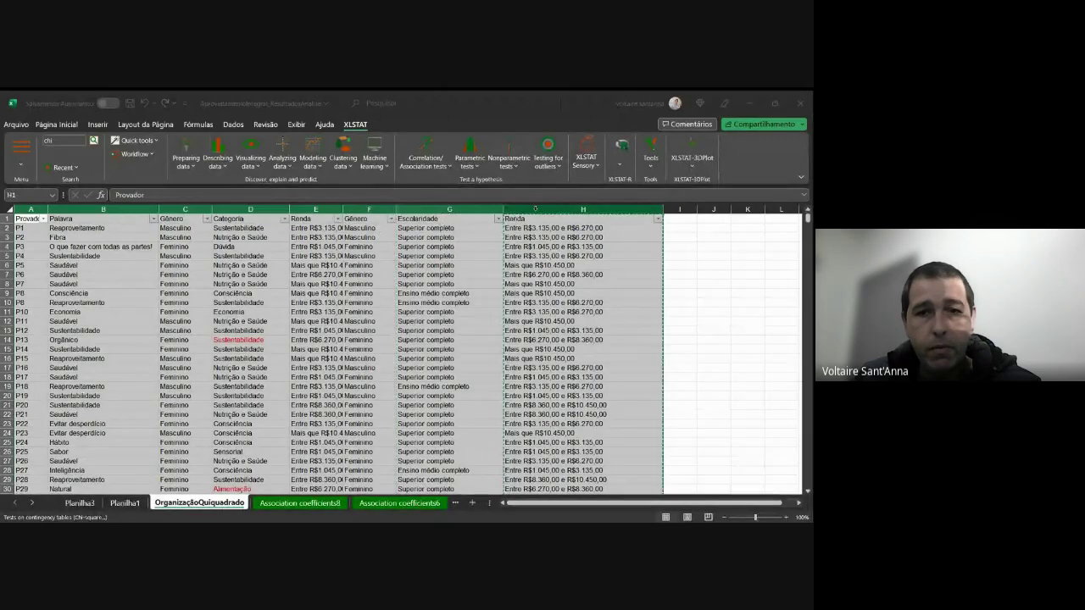
click(418, 374)
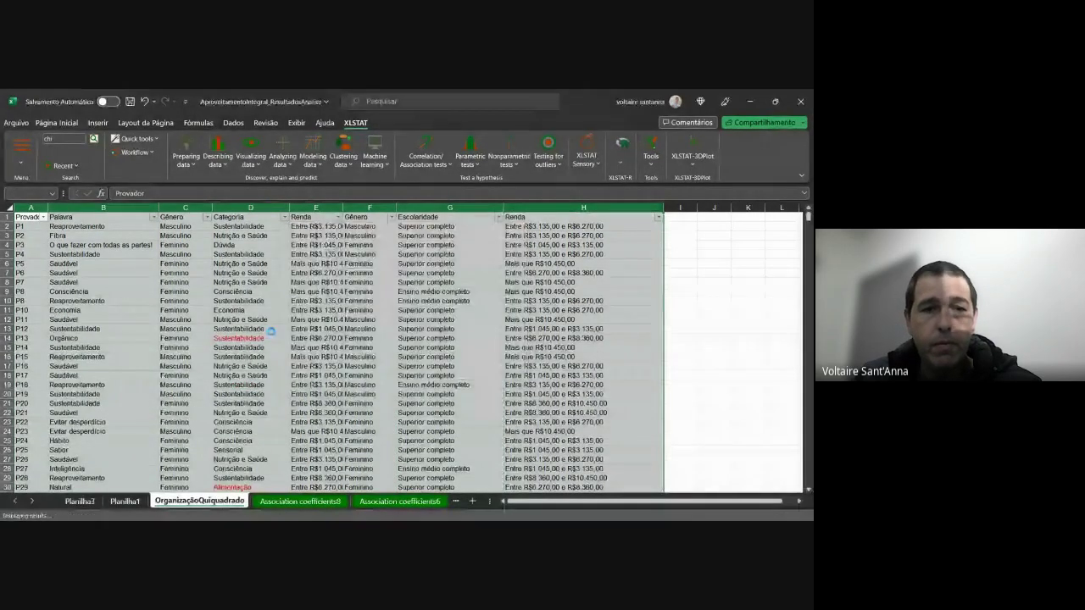
- Fill the p-value row (B38:C38) of the Categoria by Renda independence test with orange
scroll(305, 335, down, 6)
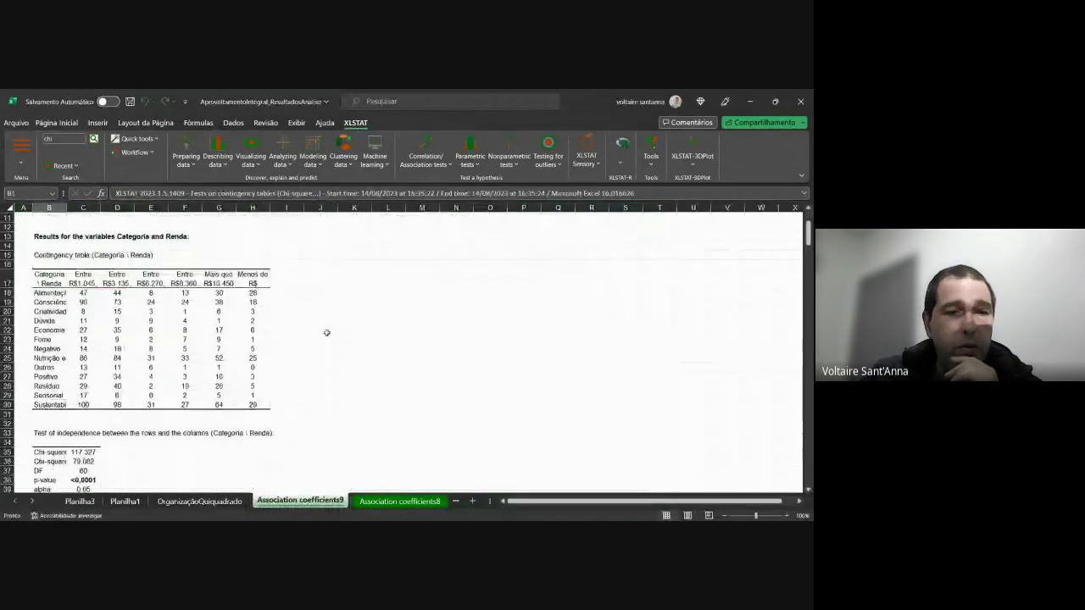
drag(73, 396, 49, 396)
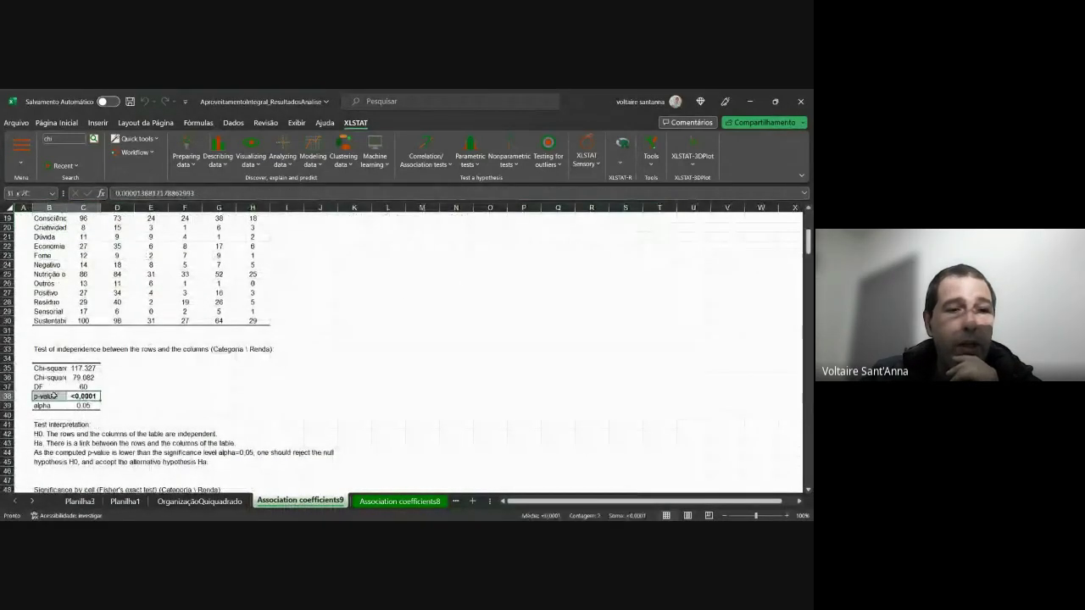
click(57, 123)
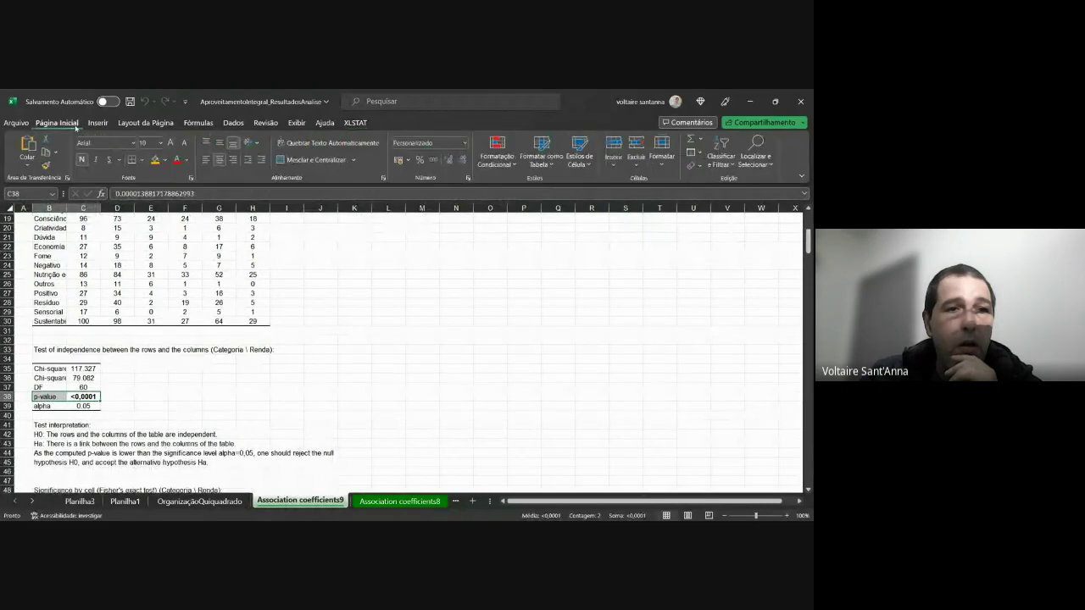
click(155, 159)
click(185, 378)
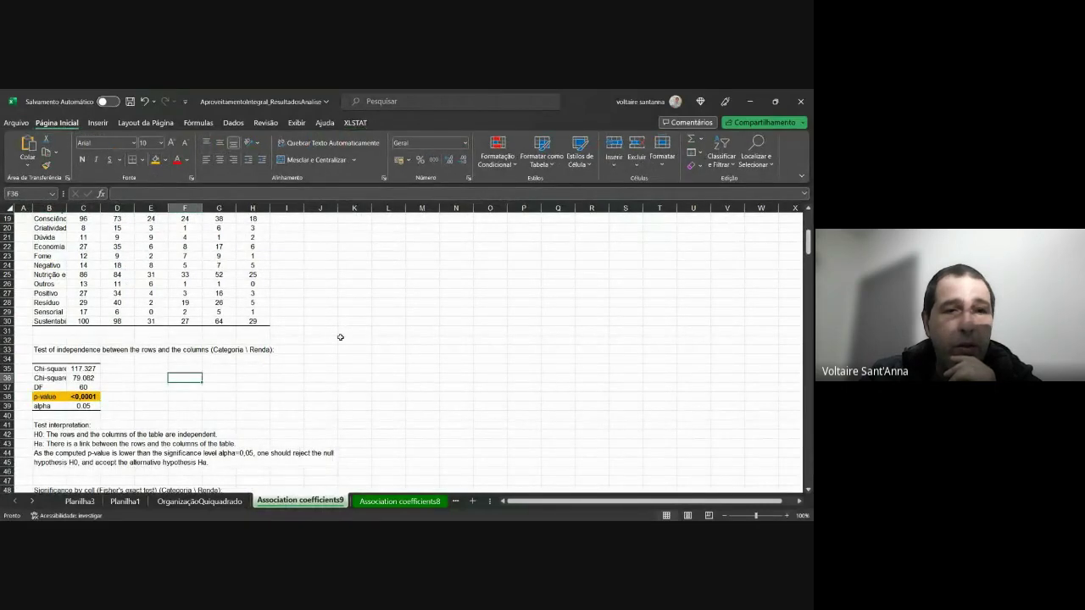
- Examine the Categoria by Renda contingency table, the test interpretation, and the cell-by-cell significance and Fisher's exact test p-values
scroll(335, 332, up, 4)
scroll(199, 407, down, 2)
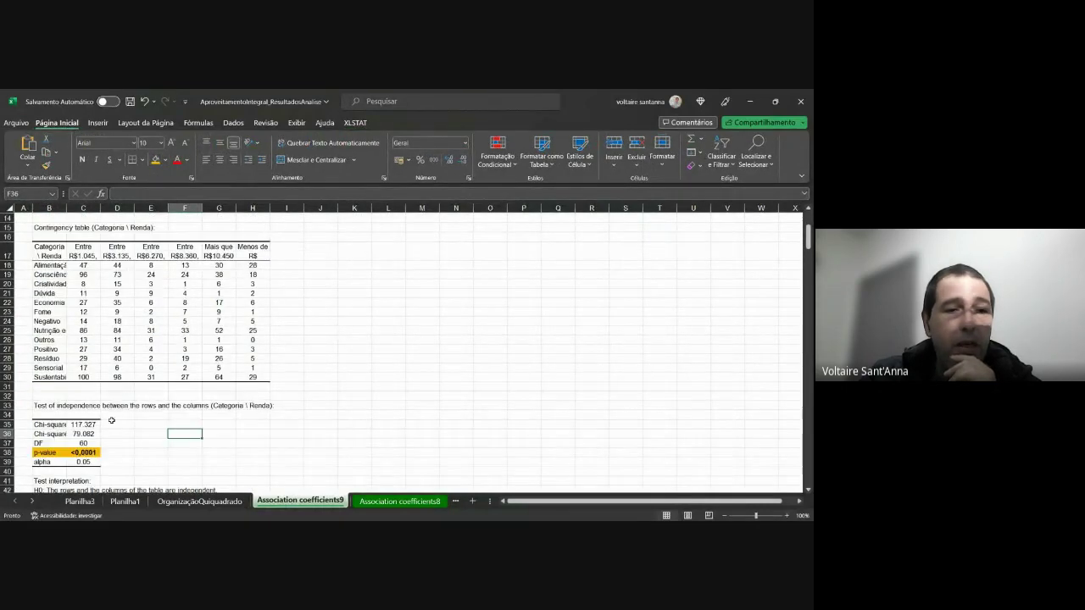
scroll(90, 453, down, 1)
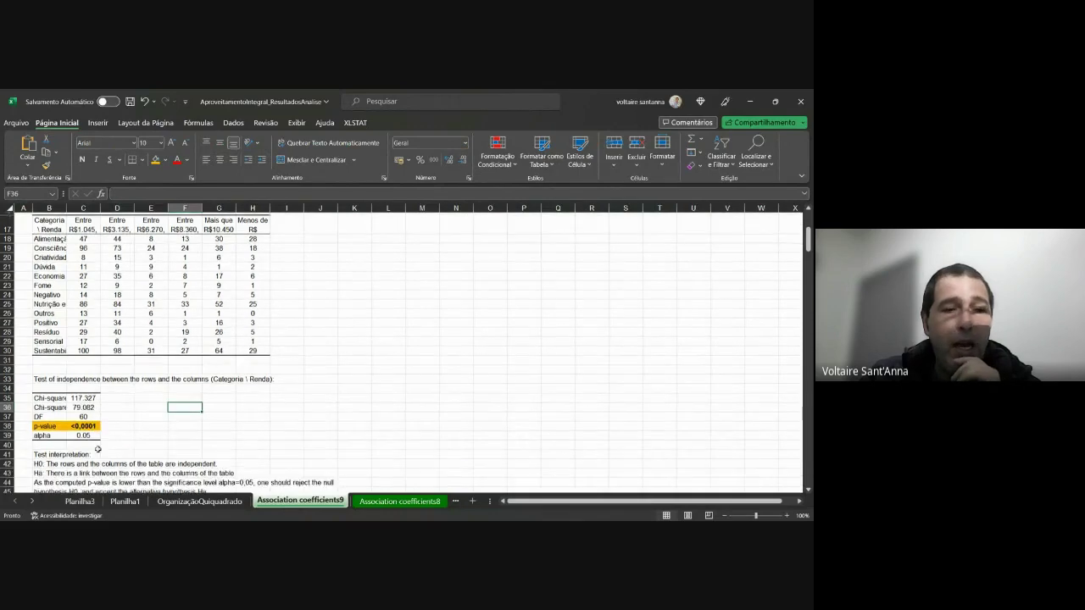
scroll(139, 277, up, 2)
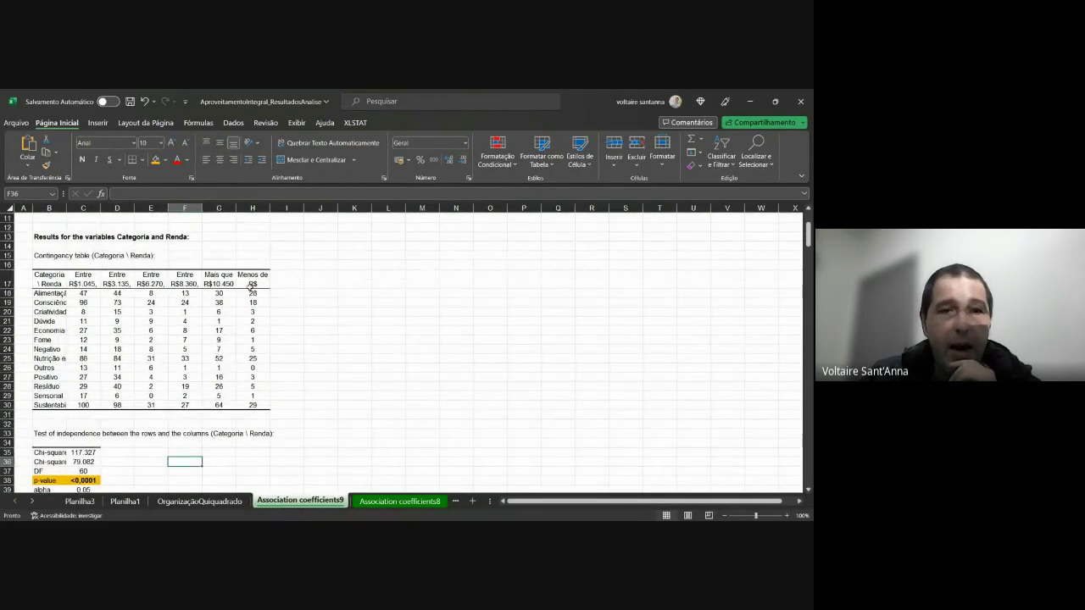
scroll(53, 282, down, 8)
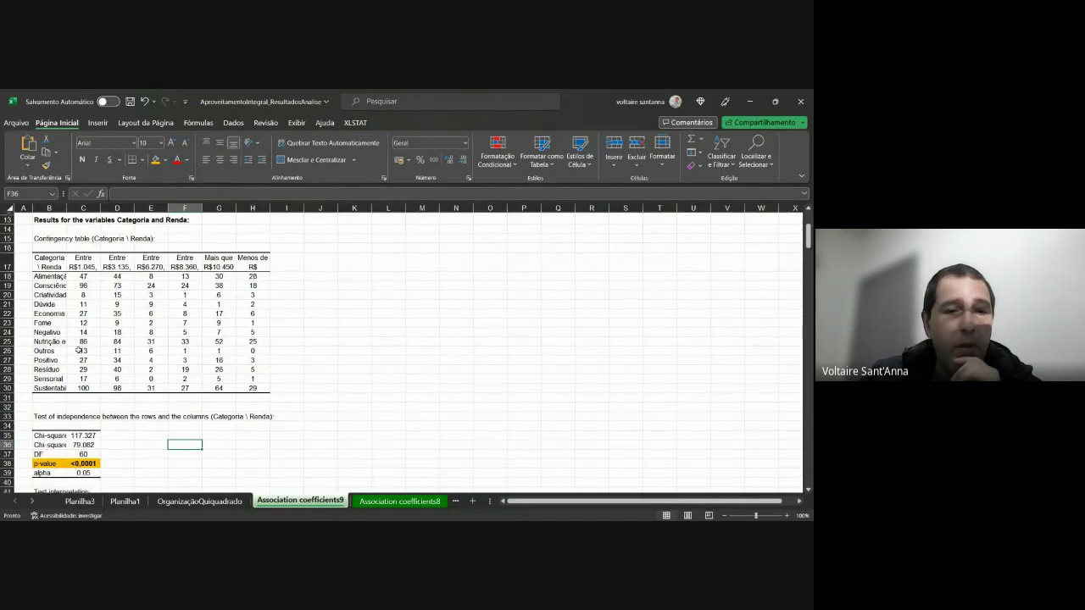
scroll(91, 349, down, 7)
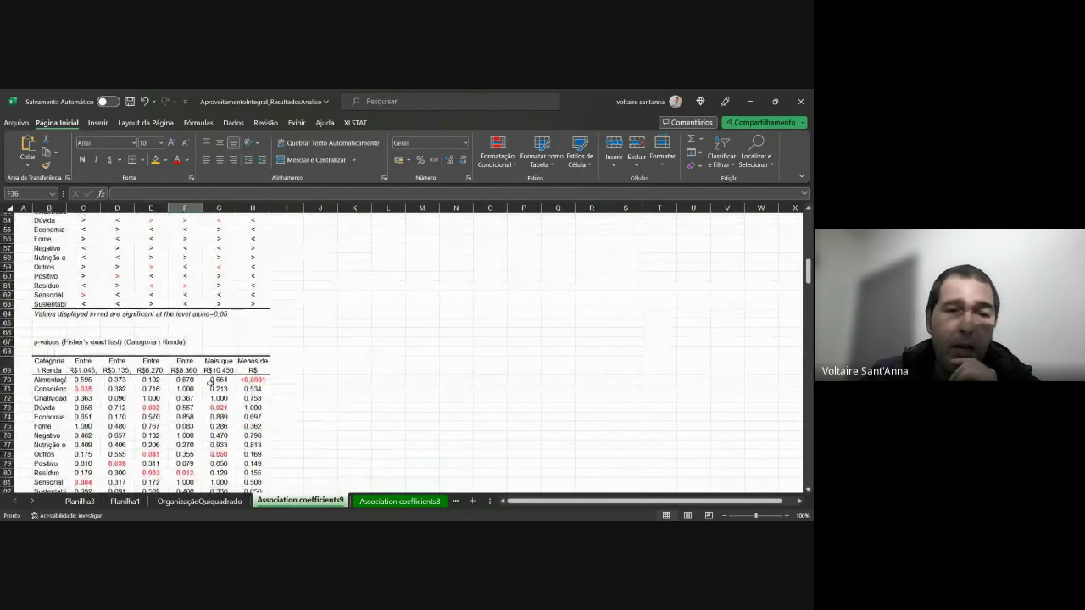
scroll(259, 377, down, 1)
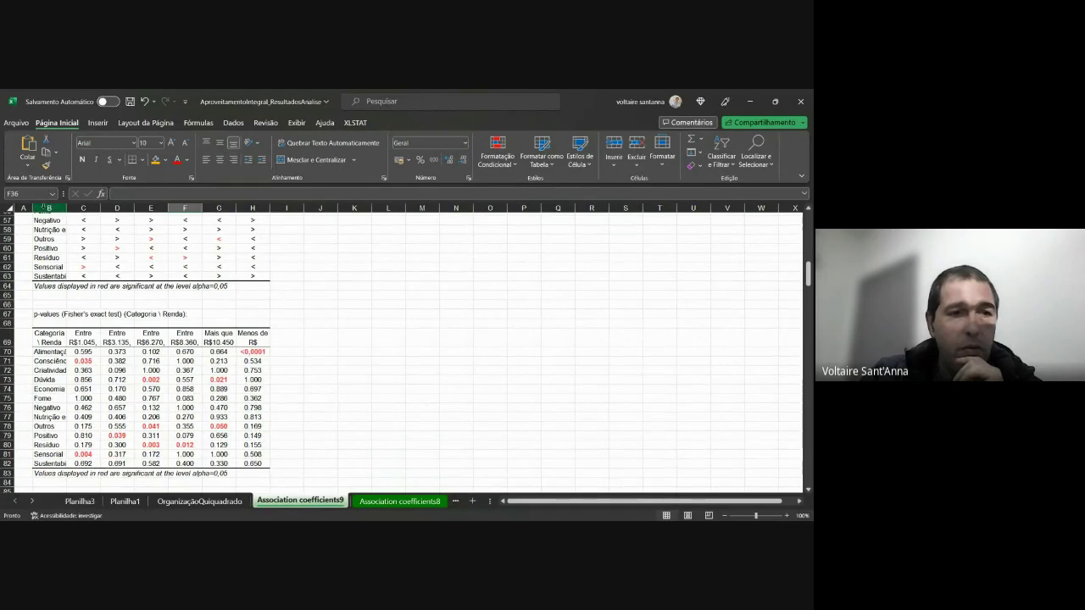
- Widen columns A, B and H so the category names and lowest income heading fit, and select Alimentação's p-value for that income bracket
drag(32, 208, 78, 208)
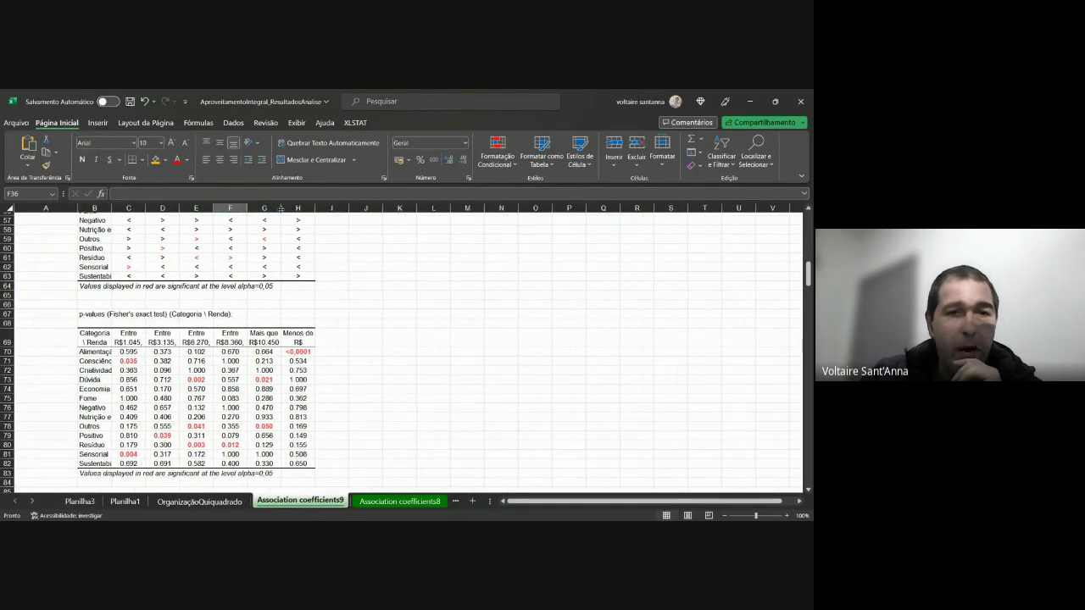
drag(315, 209, 349, 208)
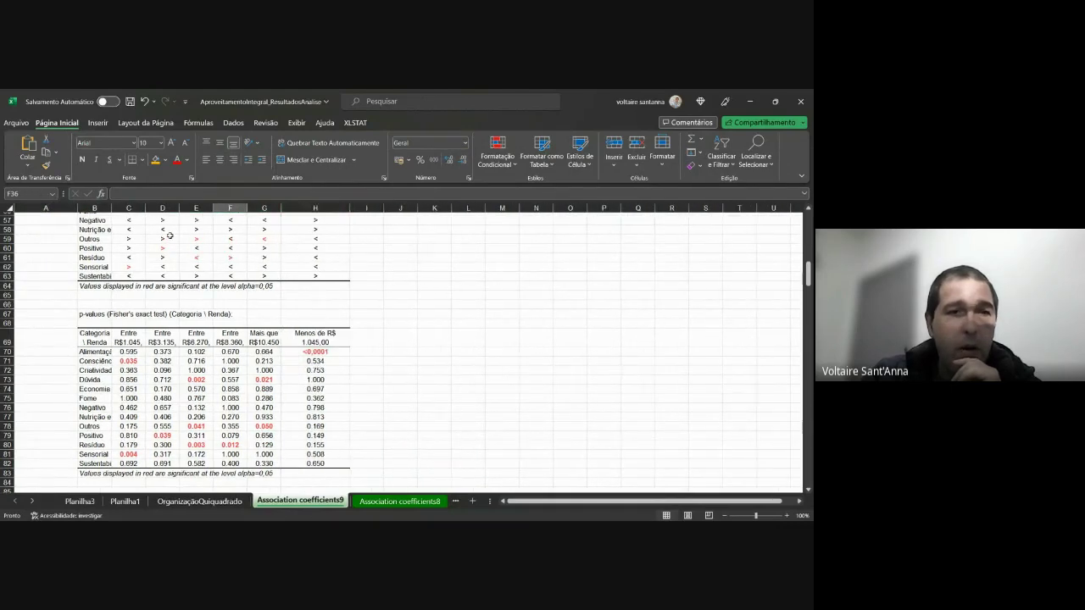
drag(111, 209, 134, 212)
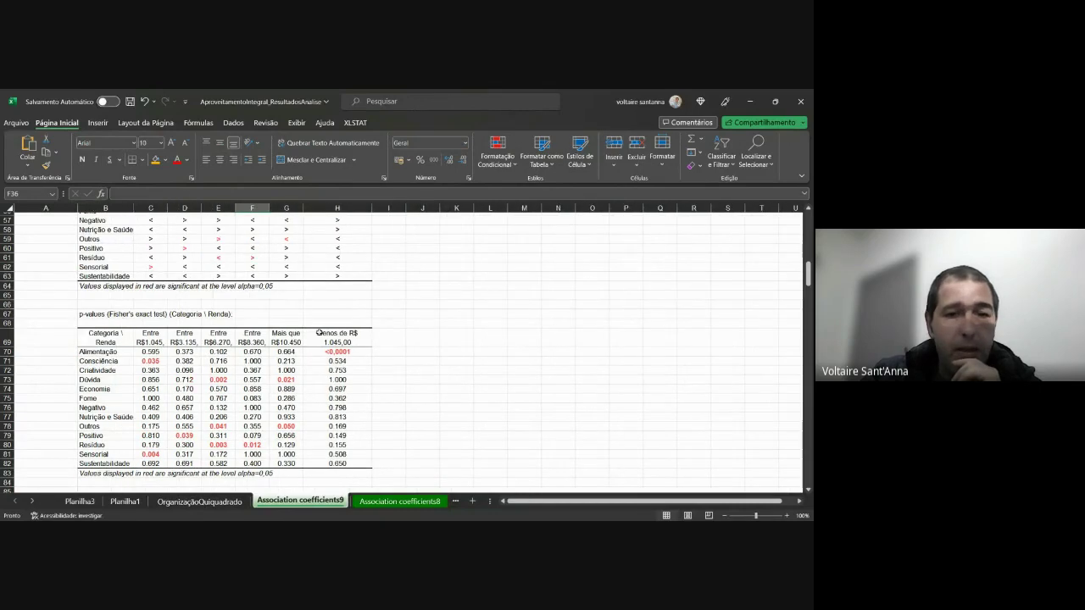
click(347, 353)
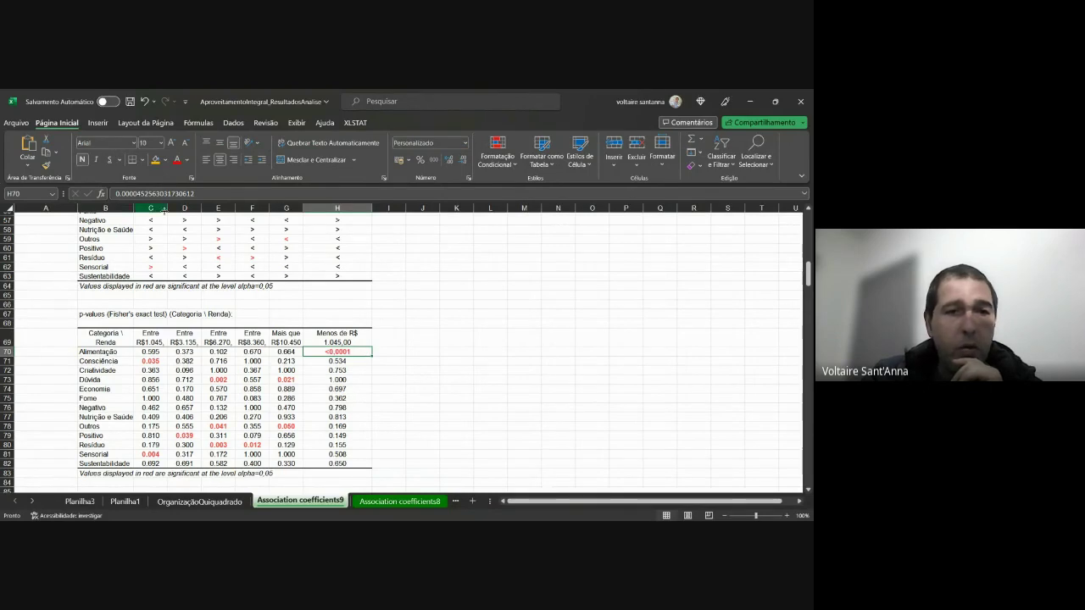
- Widen column C to show more of its income heading, and inspect the significant Fisher p-values for Consciência (C71) and Dúvida (E73)
drag(168, 208, 181, 208)
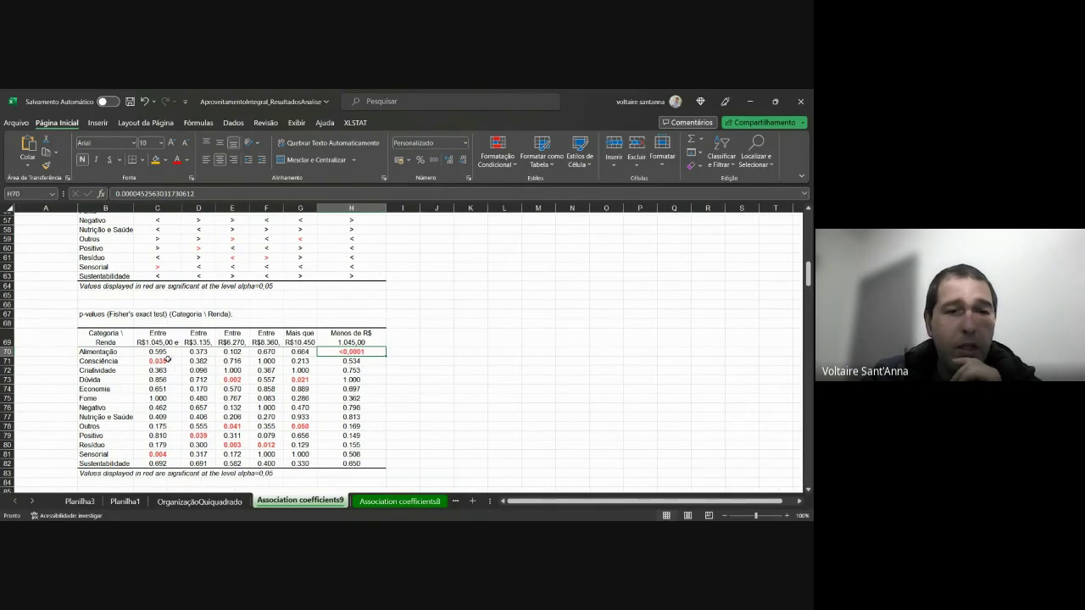
click(168, 361)
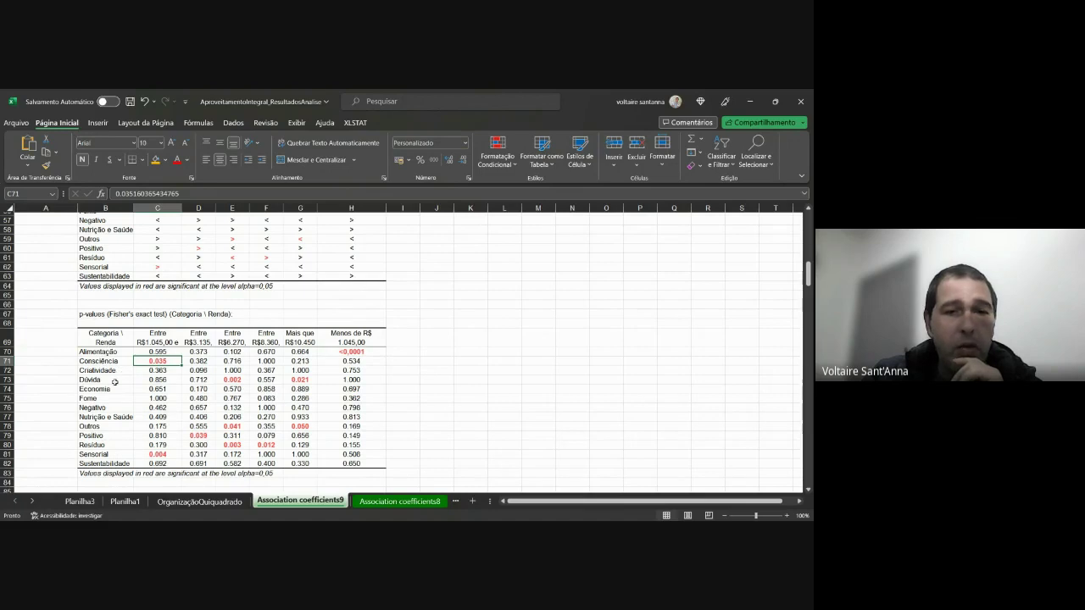
click(232, 379)
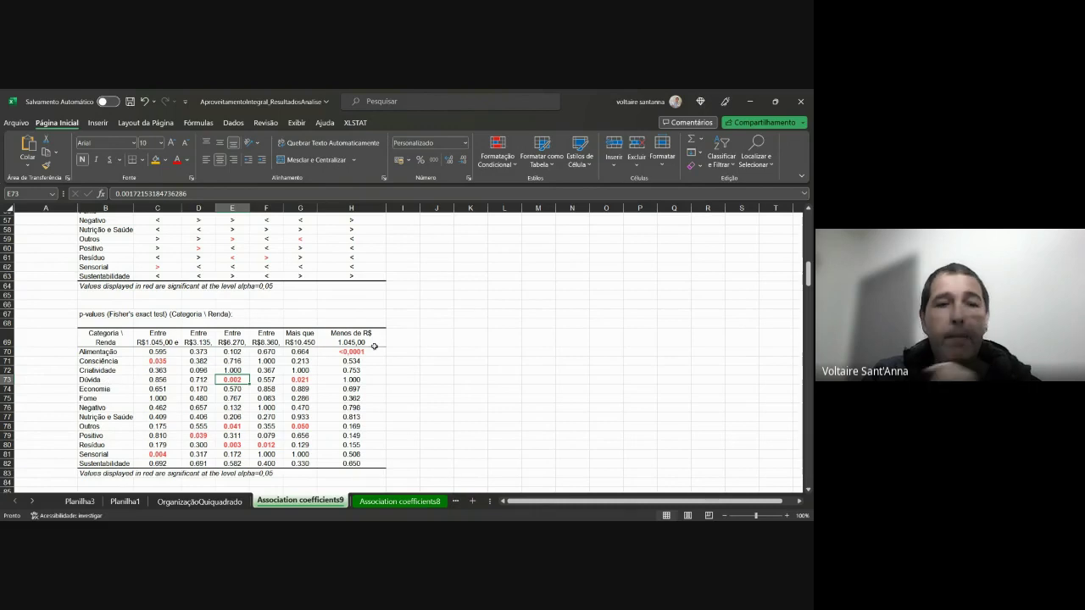
- Review the Categoria by Renda independence test p-value against the contingency counts, Fisher p-values and chi-square by cell tables
scroll(394, 323, up, 10)
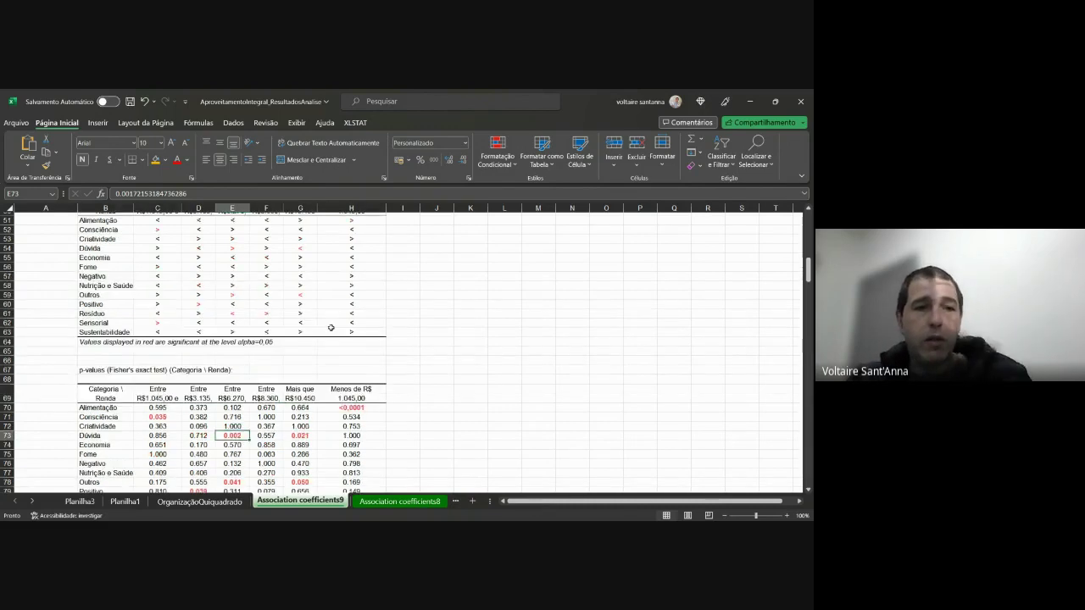
click(174, 313)
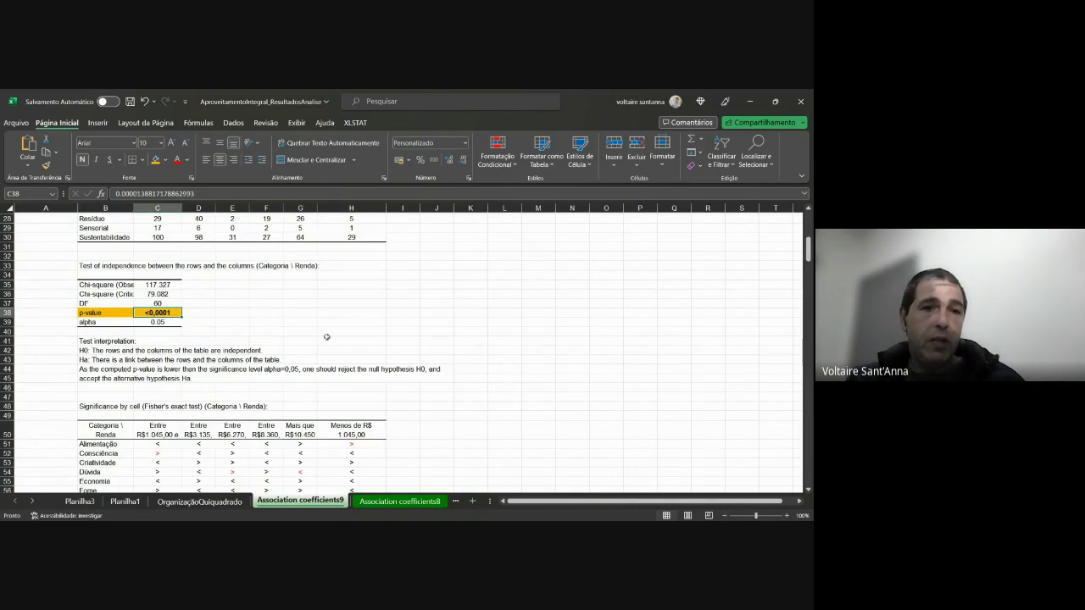
scroll(208, 322, up, 4)
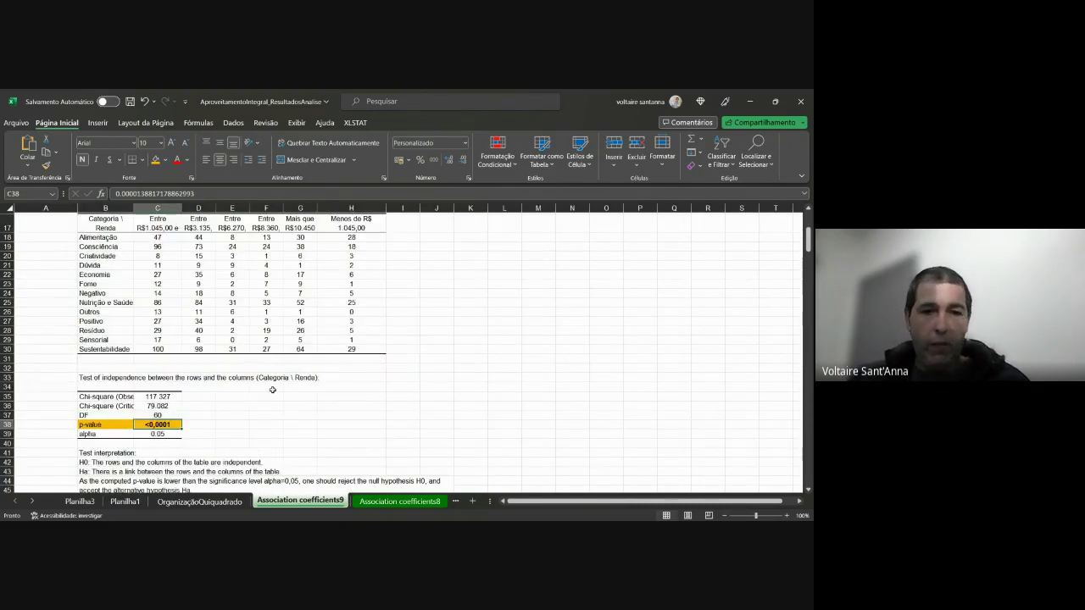
scroll(245, 382, down, 12)
scroll(298, 390, down, 2)
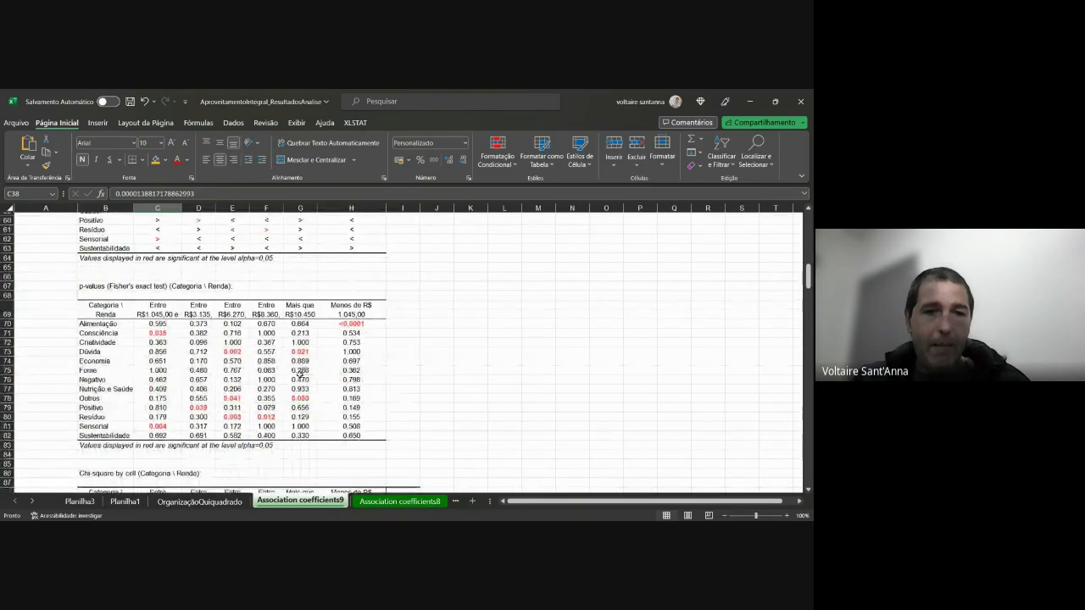
scroll(364, 373, down, 4)
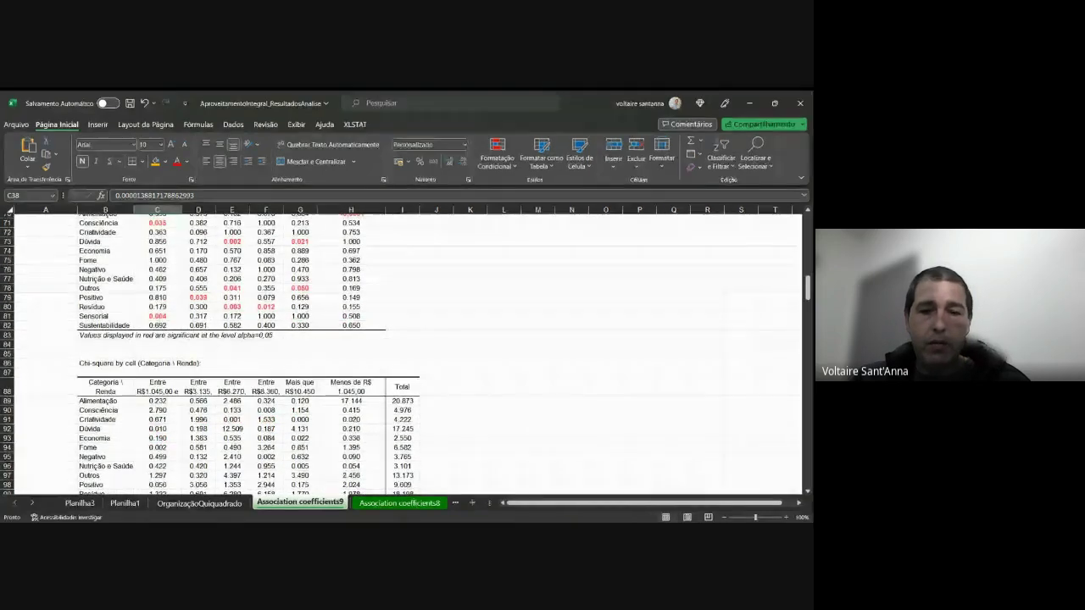
scroll(235, 360, up, 13)
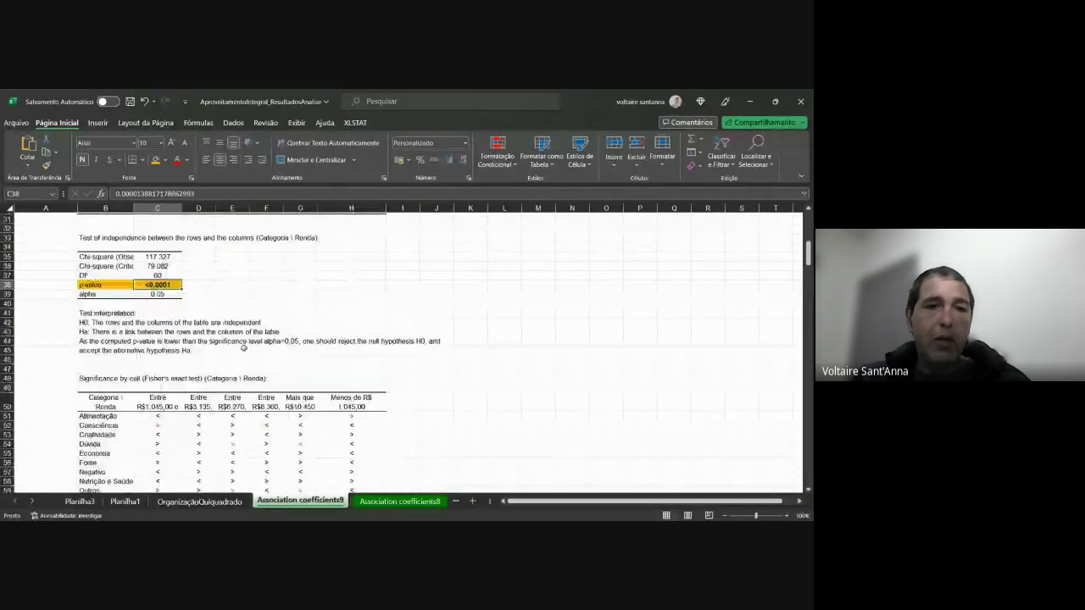
scroll(243, 347, up, 2)
scroll(212, 331, up, 3)
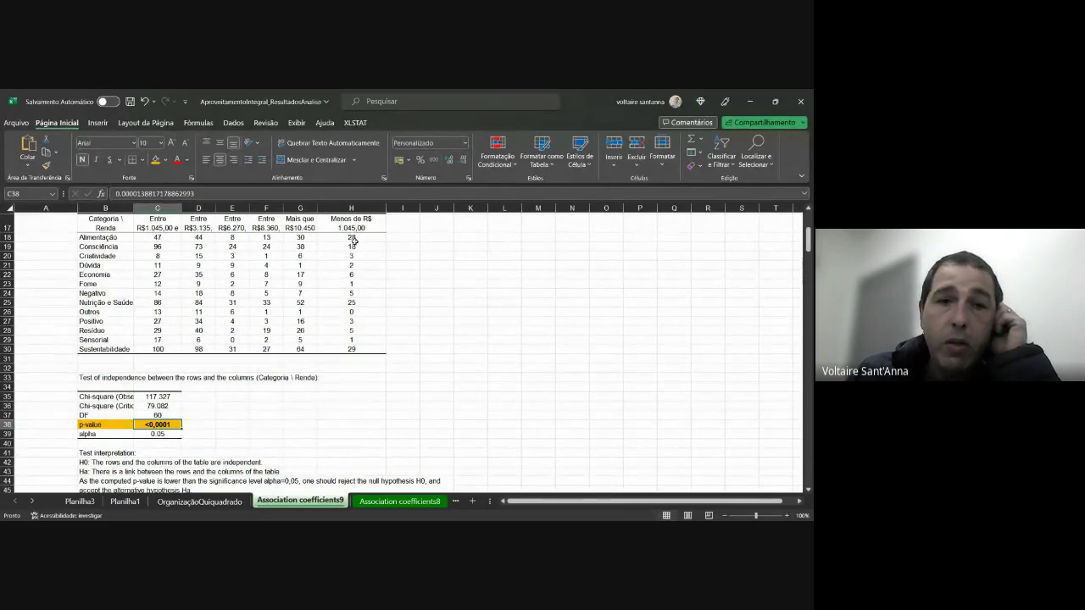
- Fill the Consciência count in C19 and the Alimentação counts in C18:D18 of the contingency table with orange
click(167, 246)
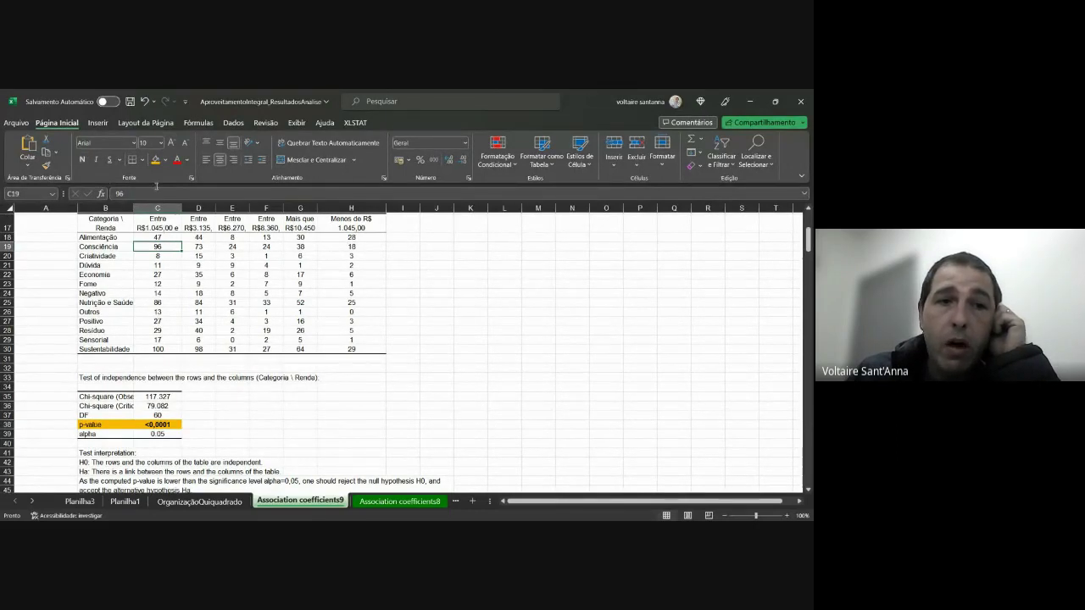
click(156, 158)
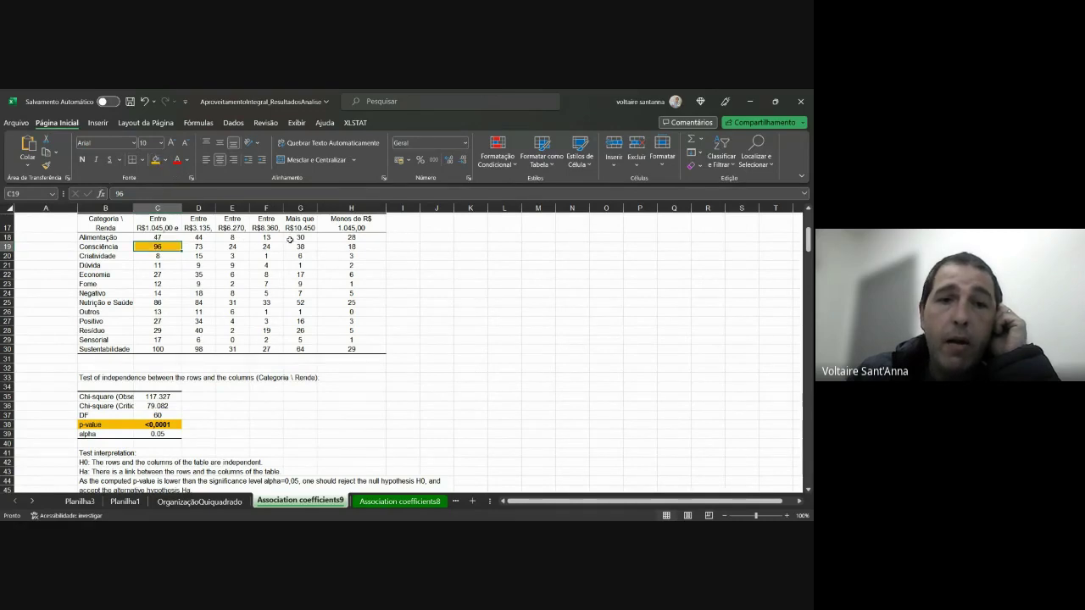
drag(206, 237, 158, 238)
click(155, 159)
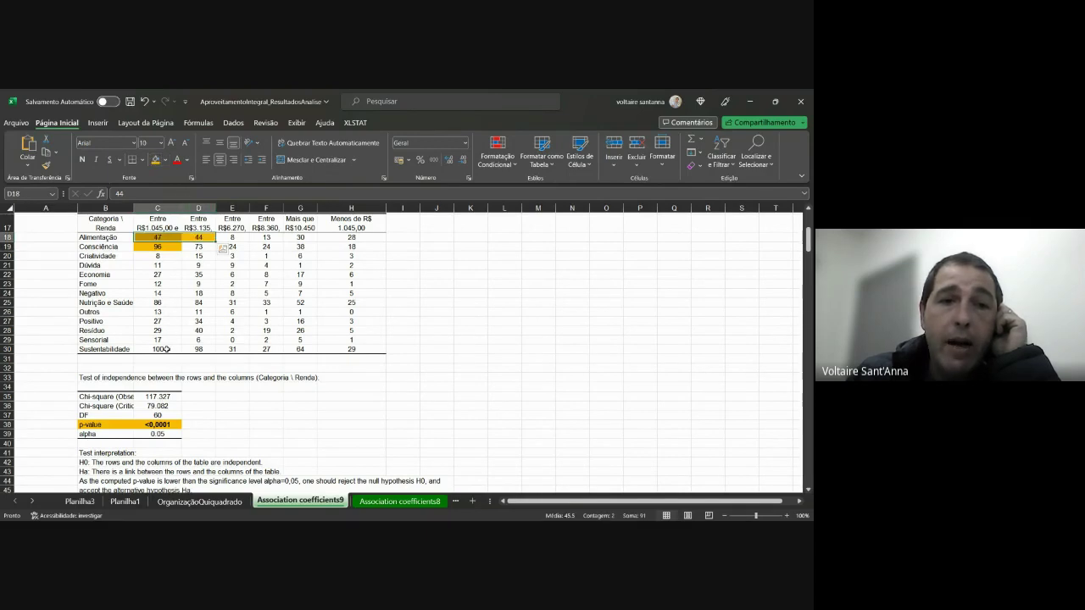
- Fill the Sustentabilidade (C30:D30), Nutrição e Saúde (C25:D25) and Consciência (C19:D19) counts of the contingency table with orange
drag(160, 349, 198, 348)
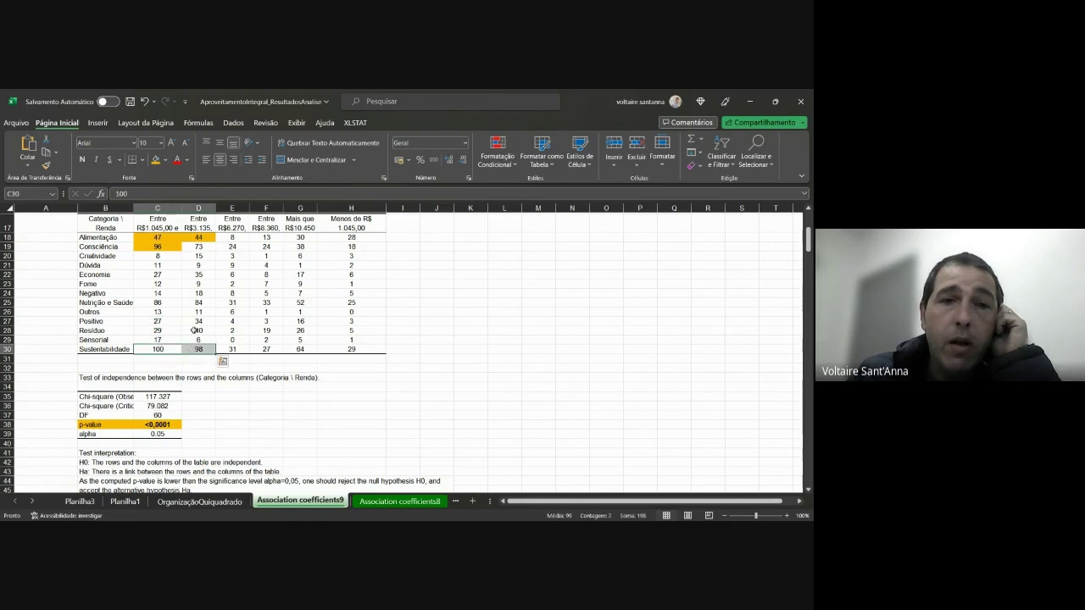
click(155, 160)
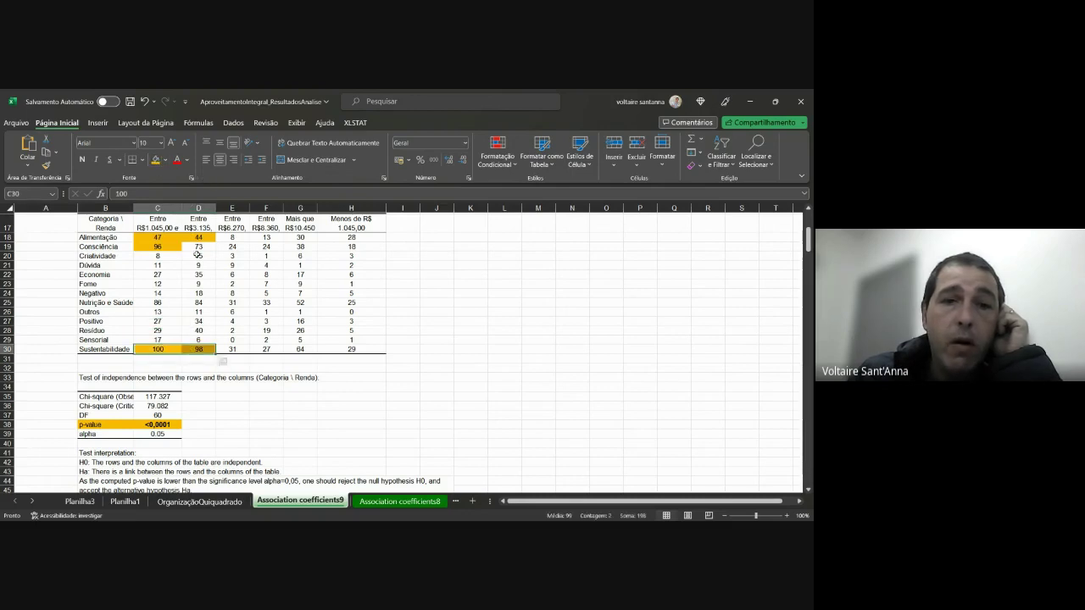
drag(203, 303, 158, 303)
click(155, 159)
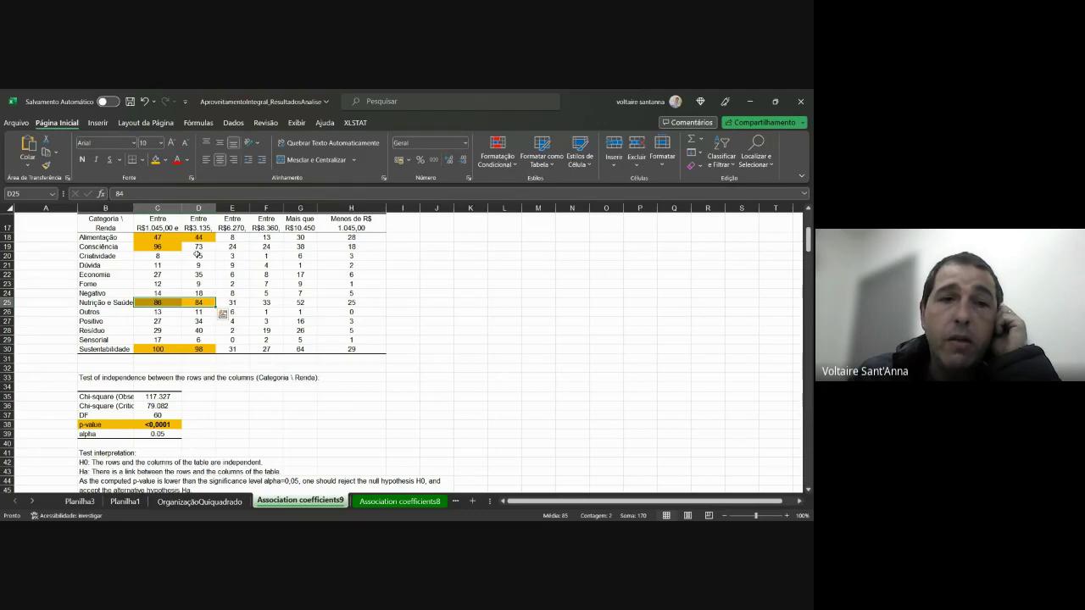
drag(202, 245, 157, 246)
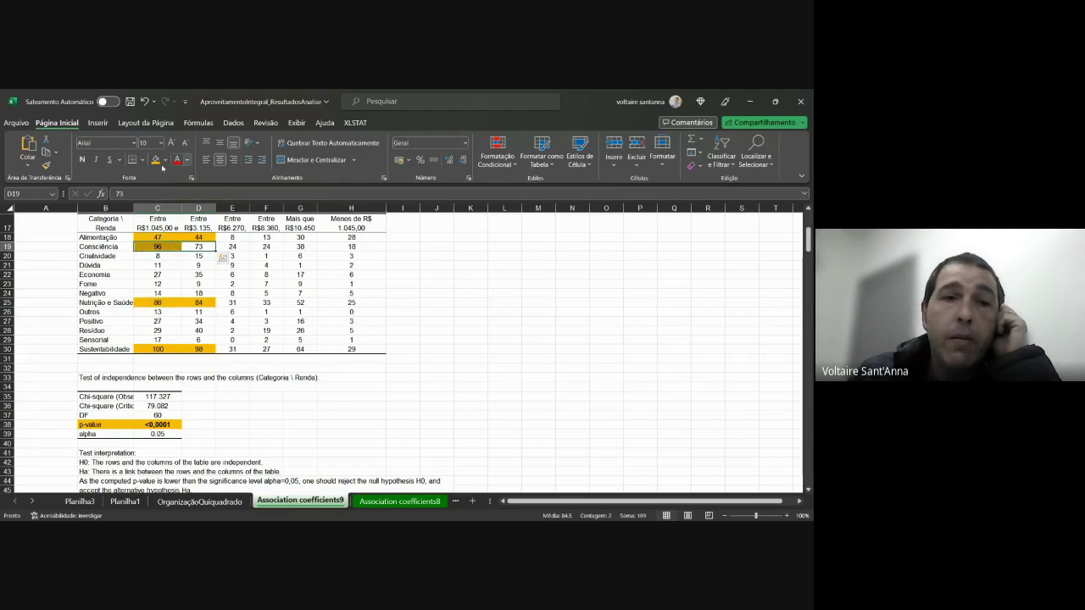
click(568, 293)
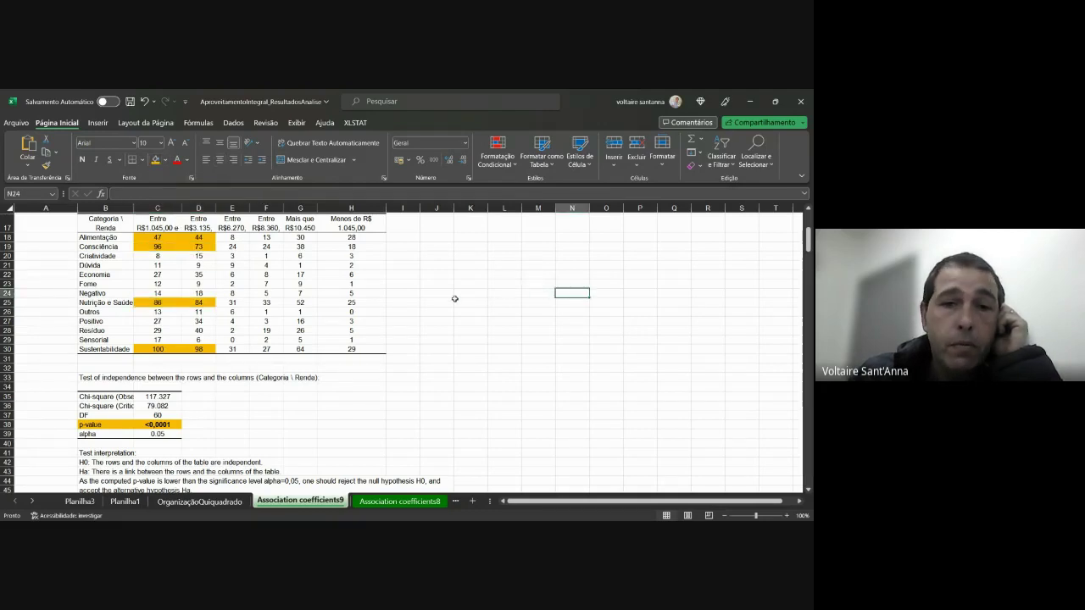